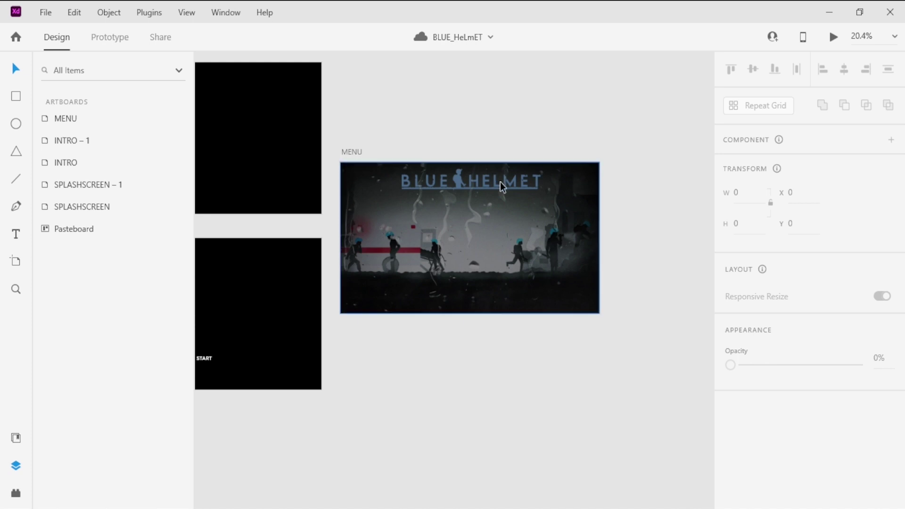
- Copy the NEW GAME, SETTINGS, ACHIEVEMENT, CREDITS and EXIT labels from the pasteboard into the MENU artboard
scroll(480, 178, "down", 5)
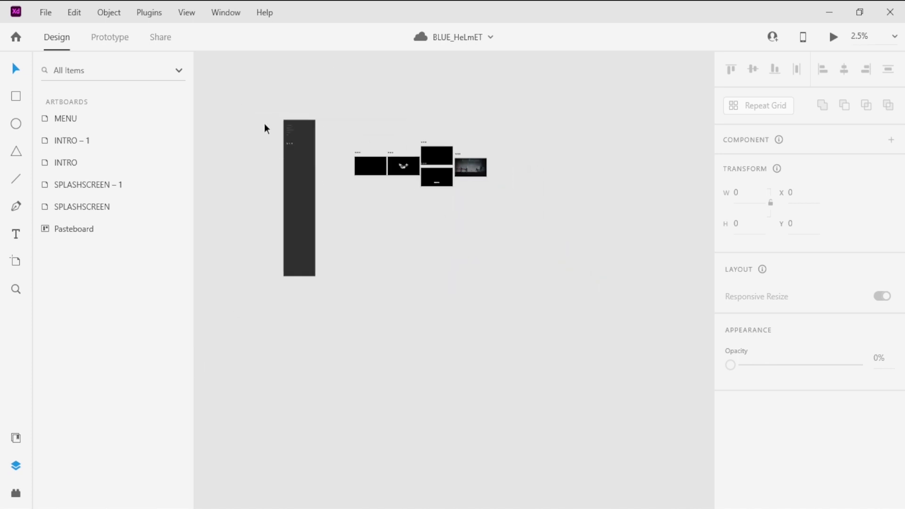
scroll(264, 121, "up", 3)
scroll(384, 156, "up", 4)
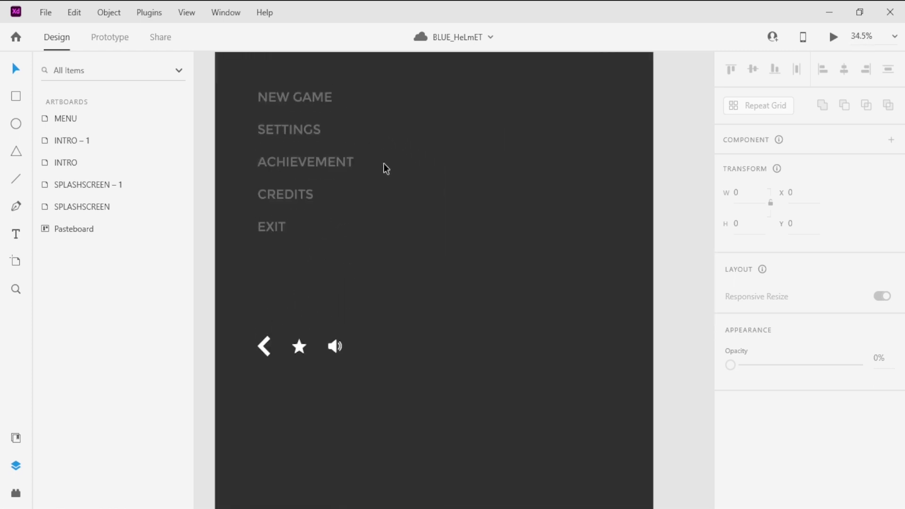
scroll(377, 175, "up", 2)
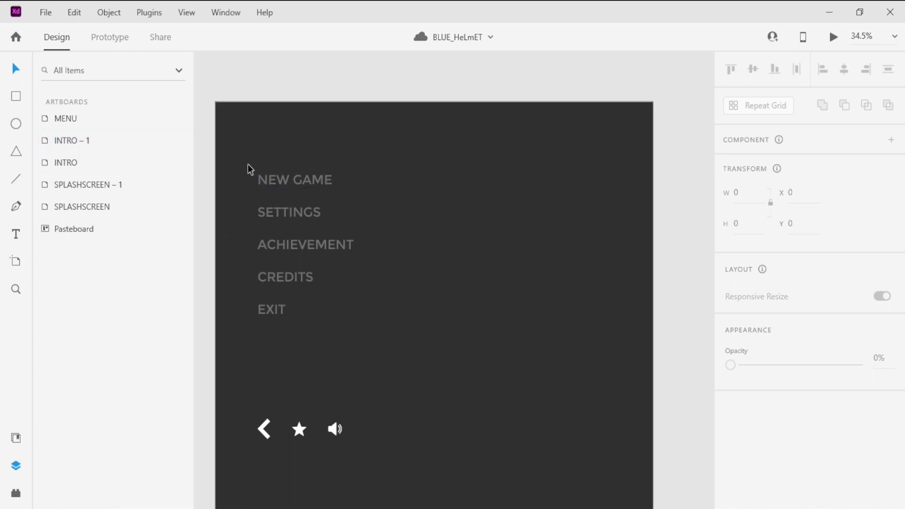
scroll(239, 168, "up", 3)
left_click(347, 189)
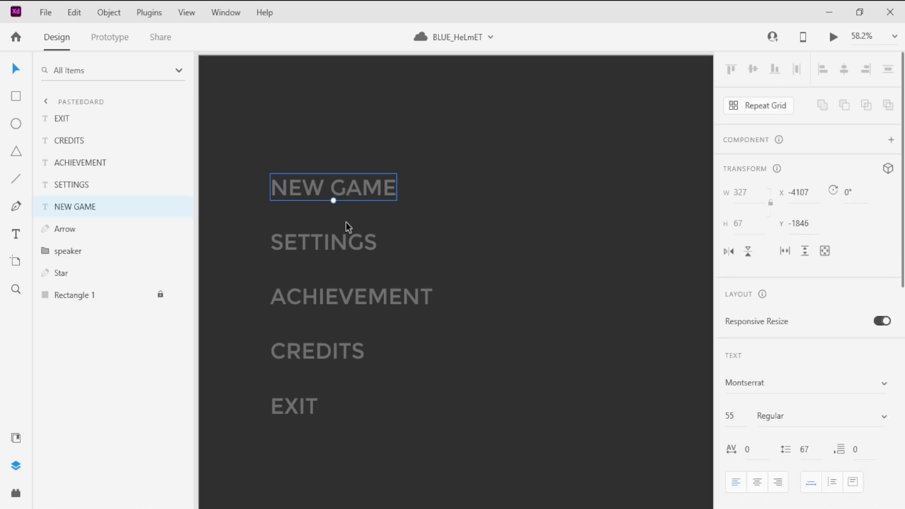
left_click(342, 240, "shift")
left_click(345, 295, "shift")
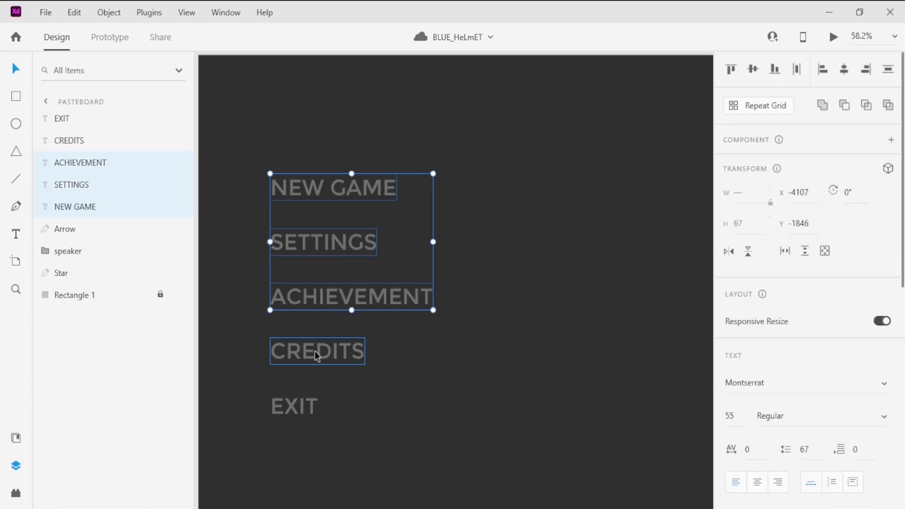
left_click(313, 352, "shift")
left_click(287, 403, "shift")
scroll(231, 292, "down", 5)
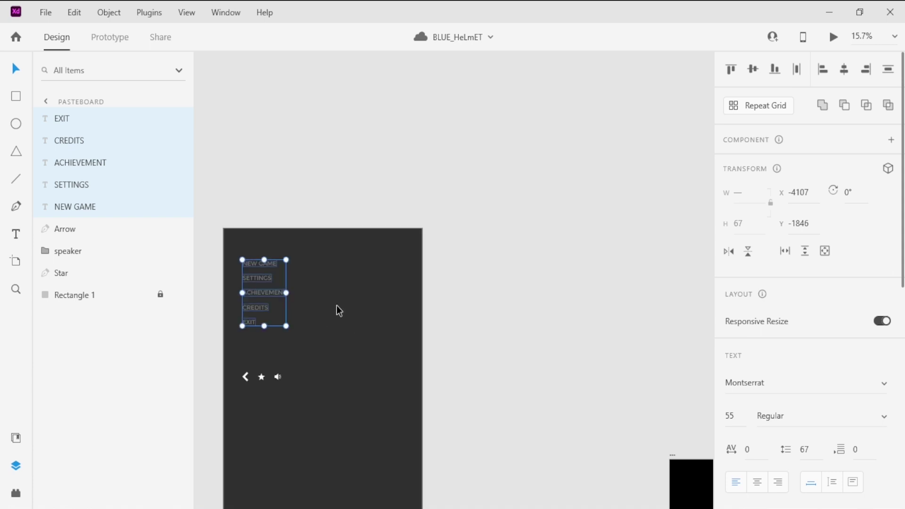
scroll(241, 252, "down", 4)
scroll(477, 316, "up", 4)
scroll(520, 317, "up", 3)
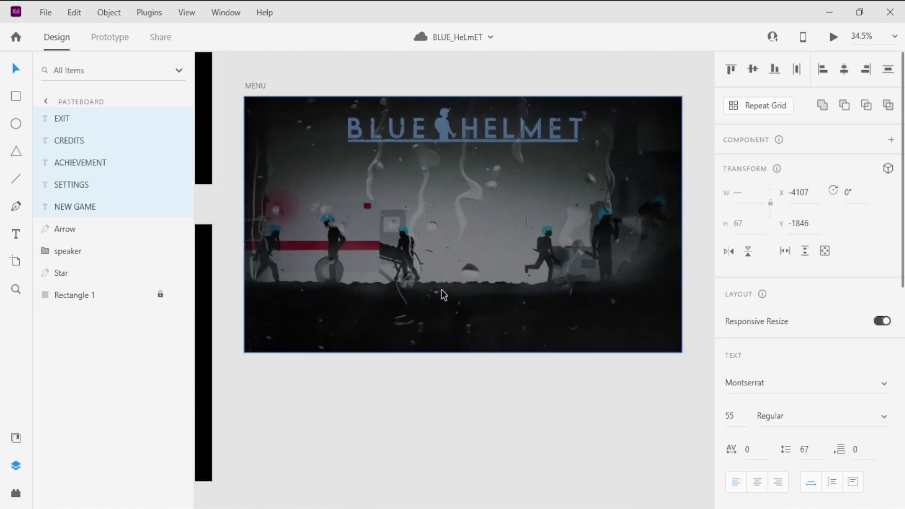
key("ctrl+v")
- Align the five menu labels on a common vertical centre line and centre the group beneath the logo at X 750, Y 341
left_click_drag(447, 311, 469, 286)
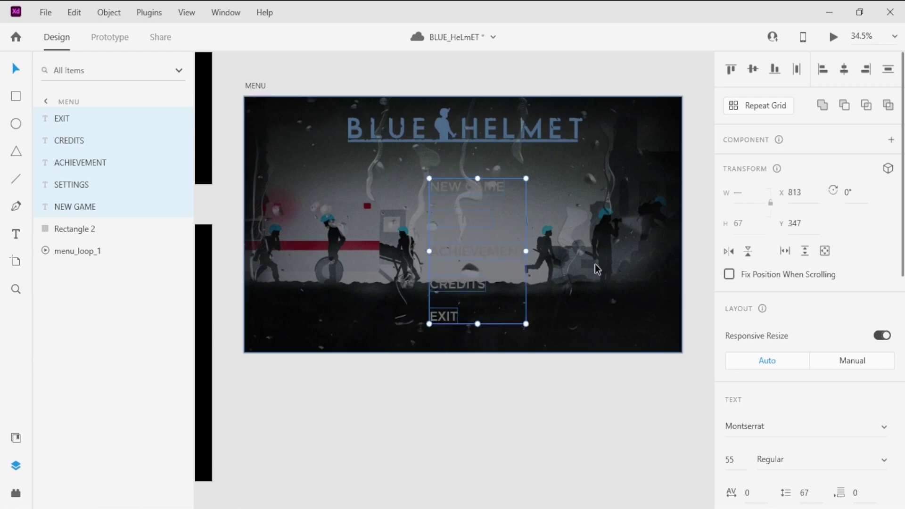
left_click(844, 71)
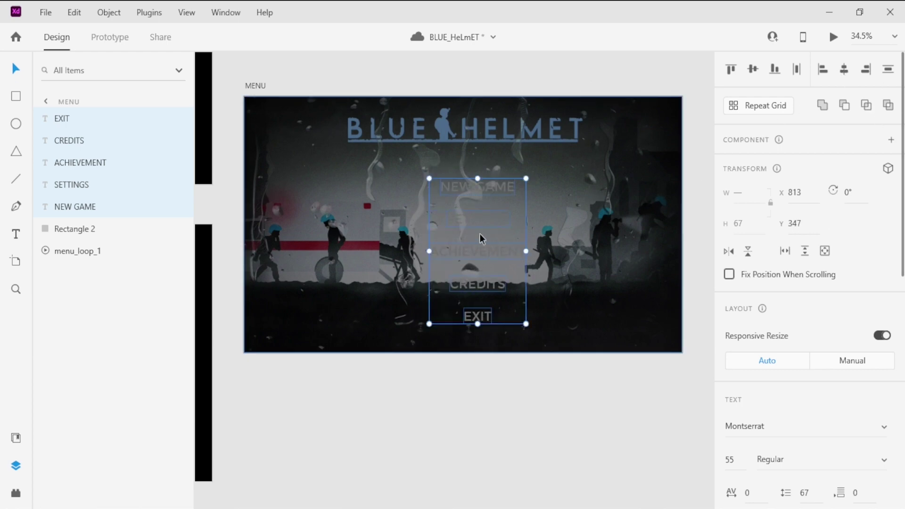
left_click_drag(481, 226, 465, 226)
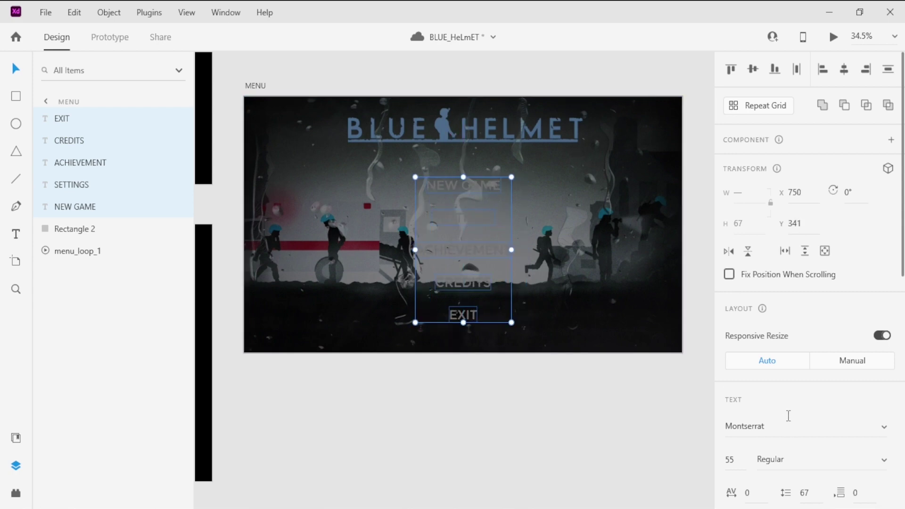
- Set the fill of all five menu labels to white, #FFFFFF, and deselect them
scroll(830, 432, "down", 5)
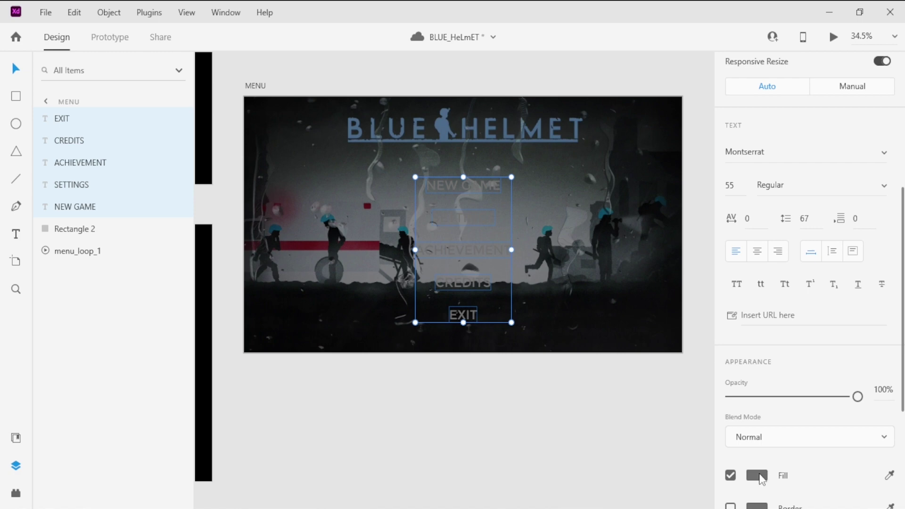
left_click(759, 475)
left_click_drag(577, 408, 542, 304)
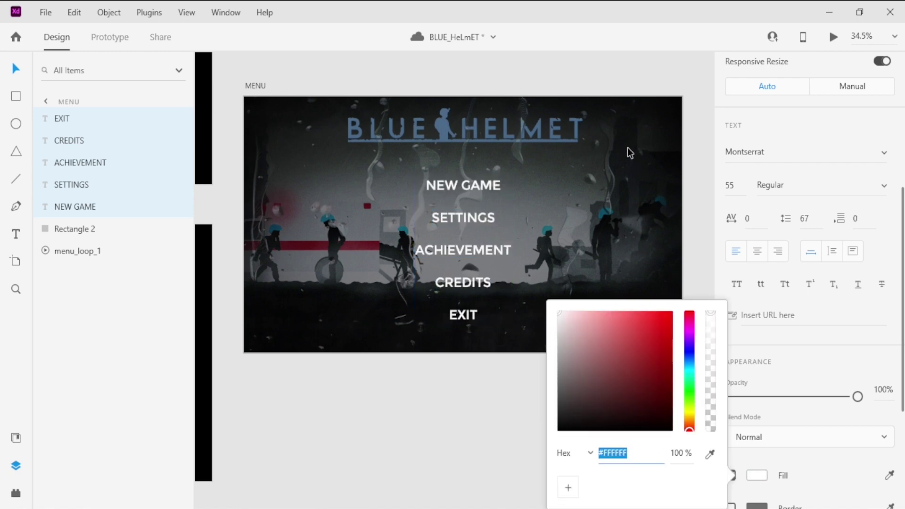
left_click(651, 91)
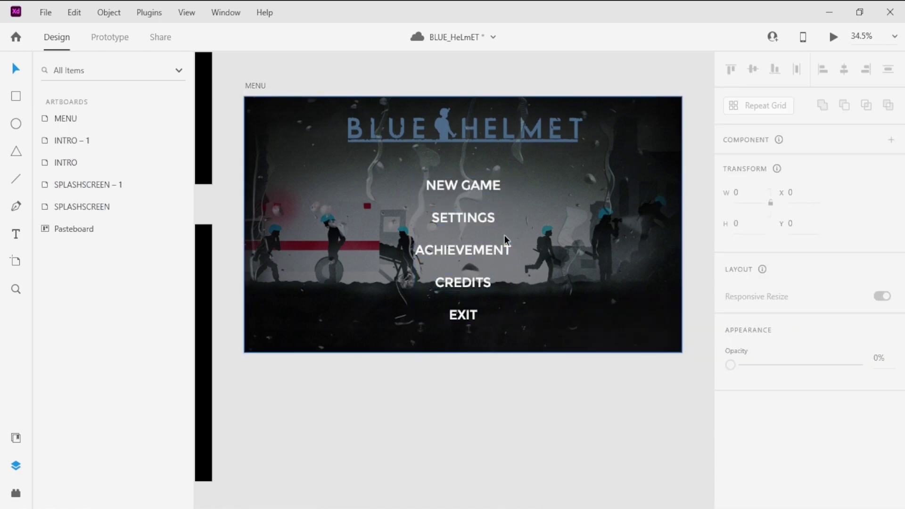
- Check the menu label layout on the MENU artboard, including in the preview over the looping background video
scroll(469, 284, "up", 4)
scroll(467, 285, "down", 3)
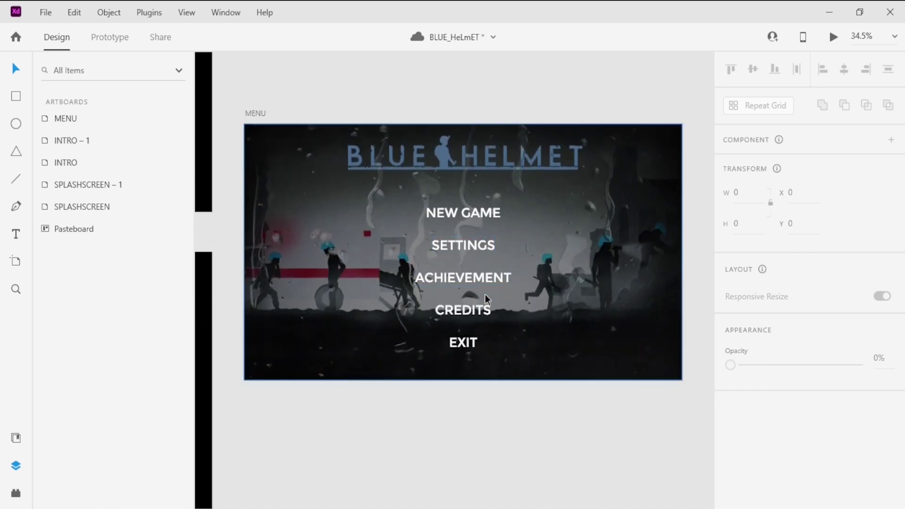
scroll(477, 323, "up", 4)
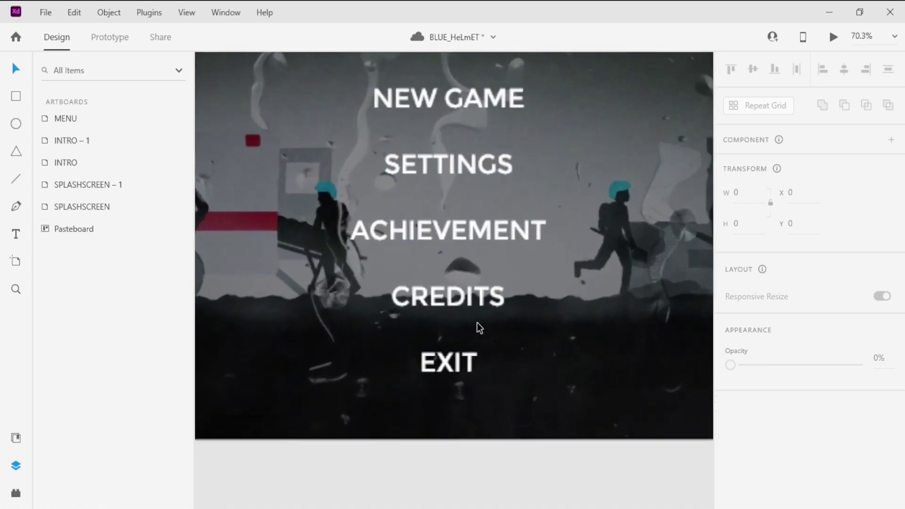
scroll(459, 388, "up", 2)
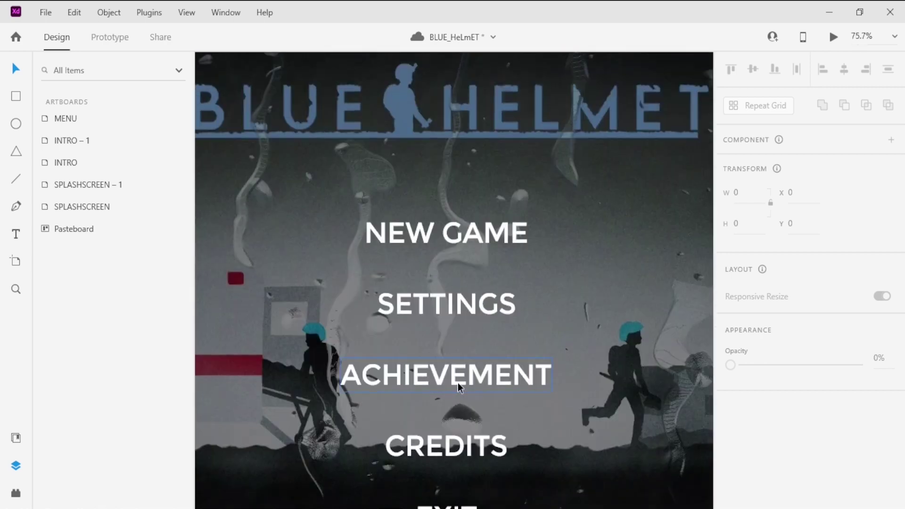
left_click(591, 117)
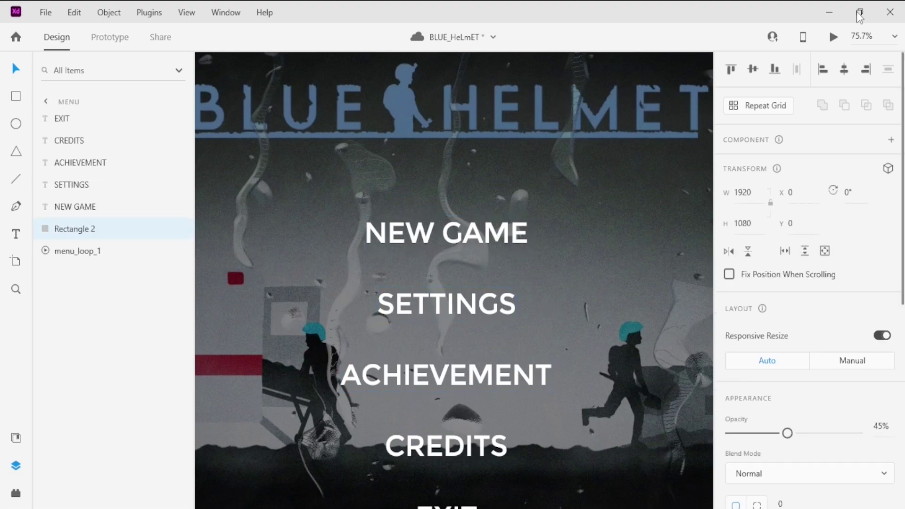
left_click(833, 38)
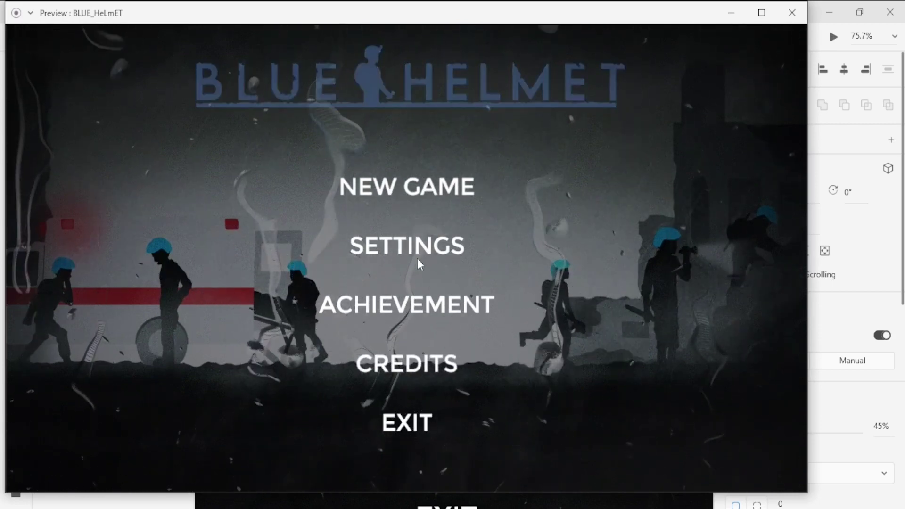
left_click(795, 13)
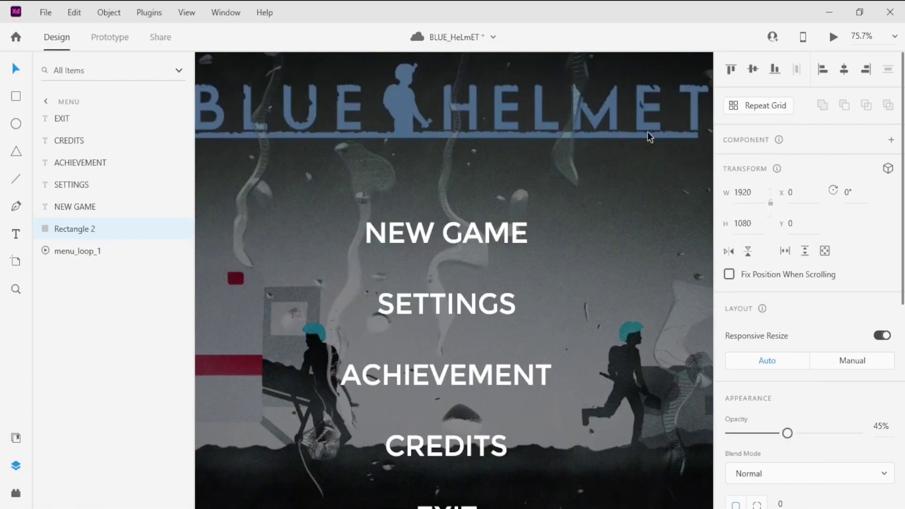
- Turn the NEW GAME label into a component and name the component NEW GAME
left_click(458, 231)
right_click(461, 228)
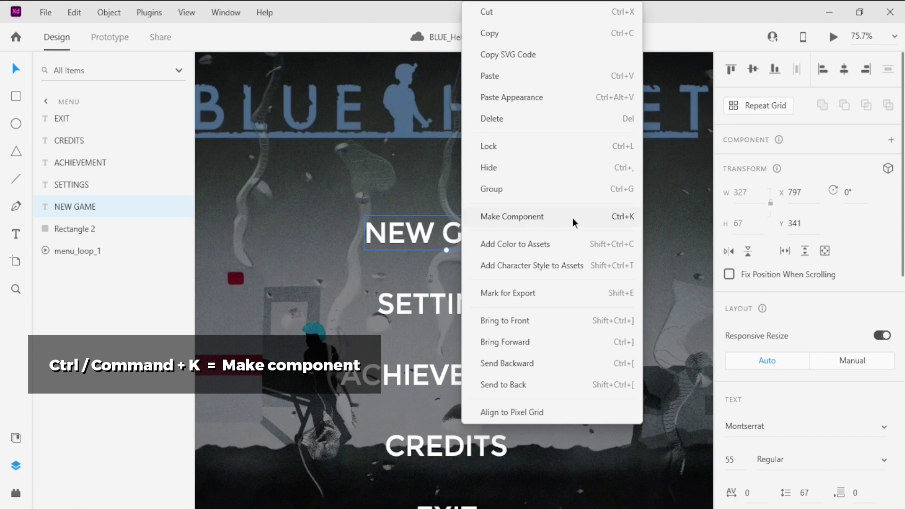
left_click(514, 216)
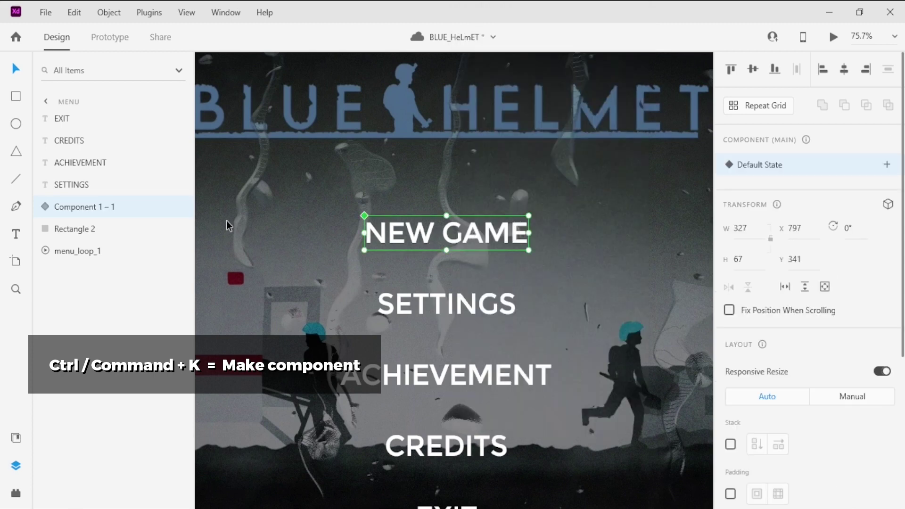
right_click(75, 213)
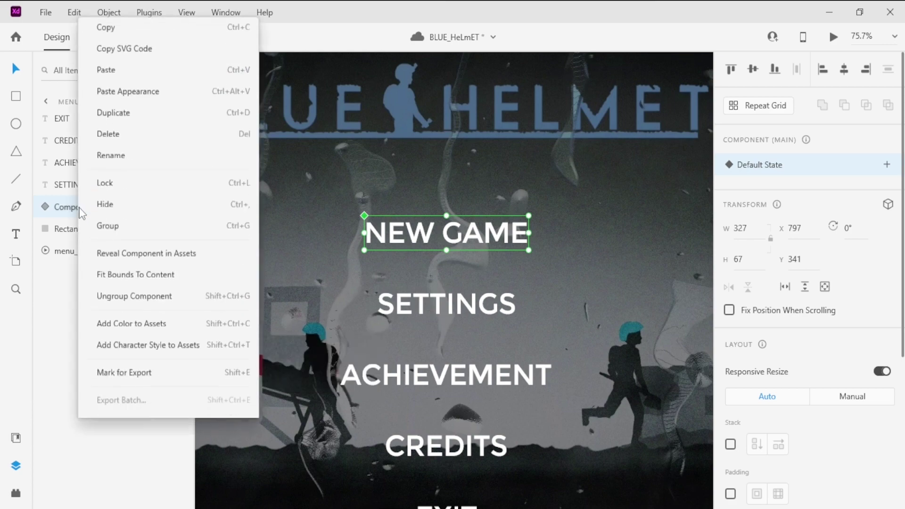
left_click(68, 214)
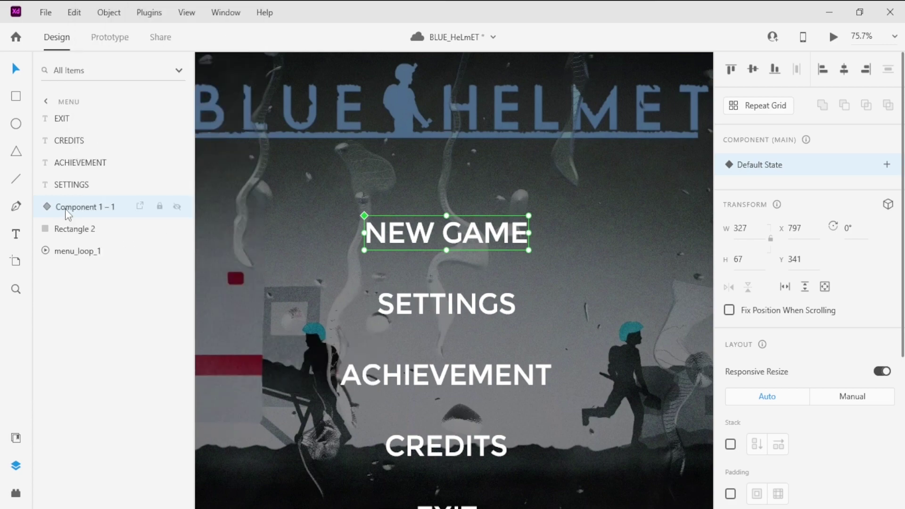
double_click(80, 209)
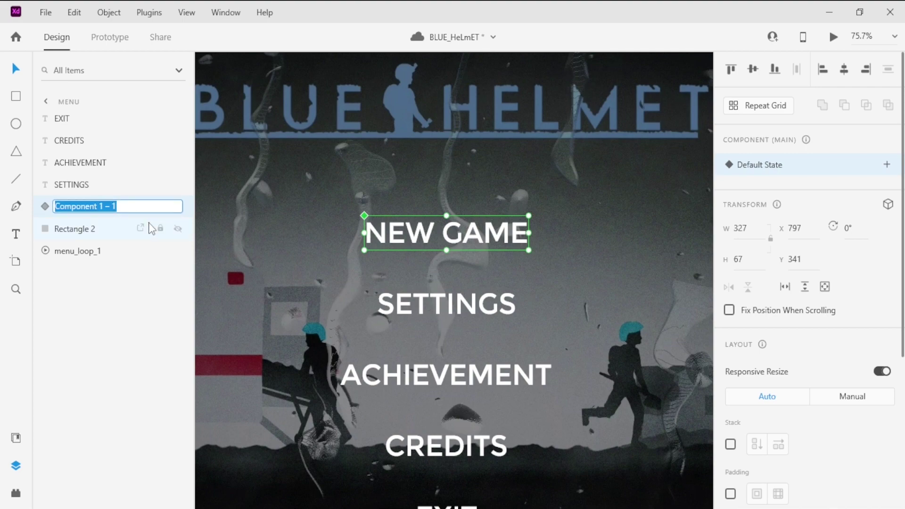
type("NEW GAME")
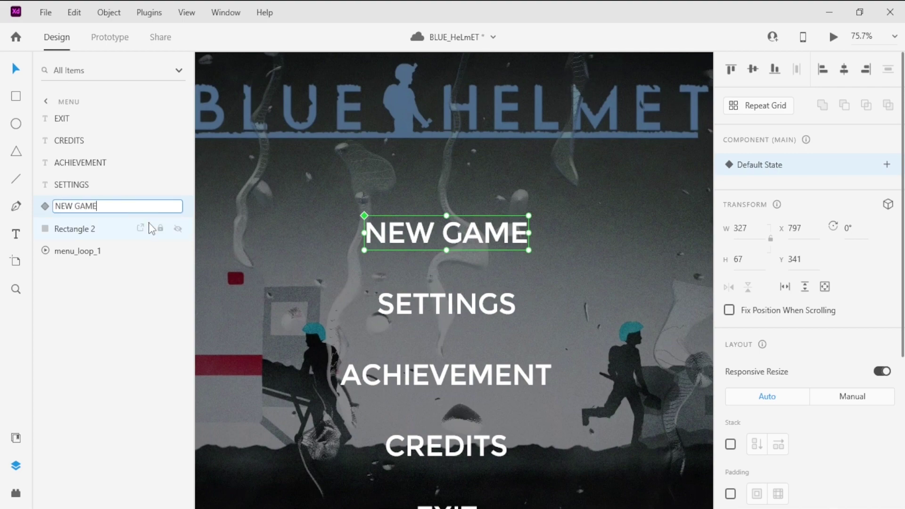
key("Return")
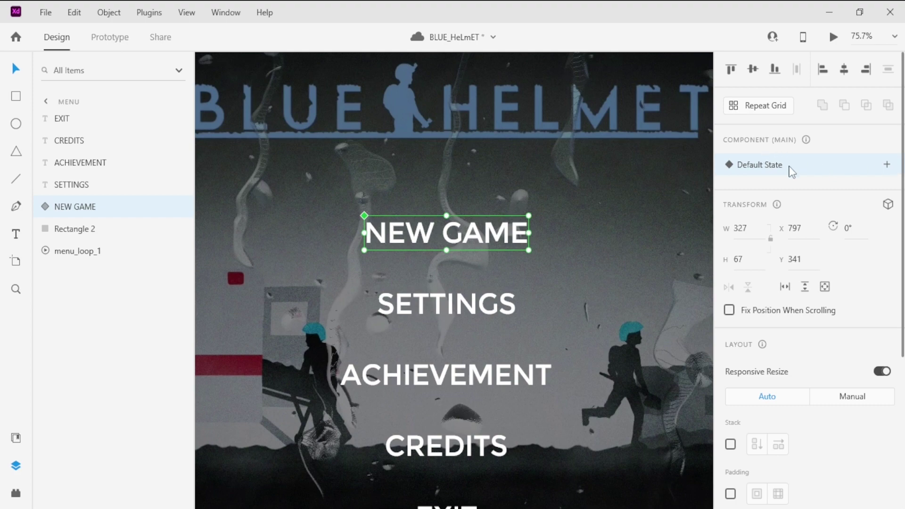
- Add a hover state to the NEW GAME component, keeping the name Hover State
left_click(887, 166)
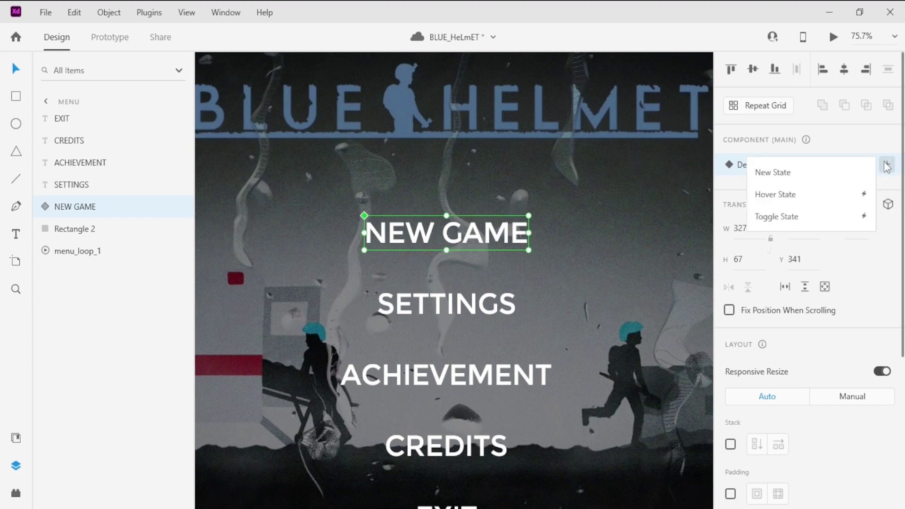
left_click(797, 199)
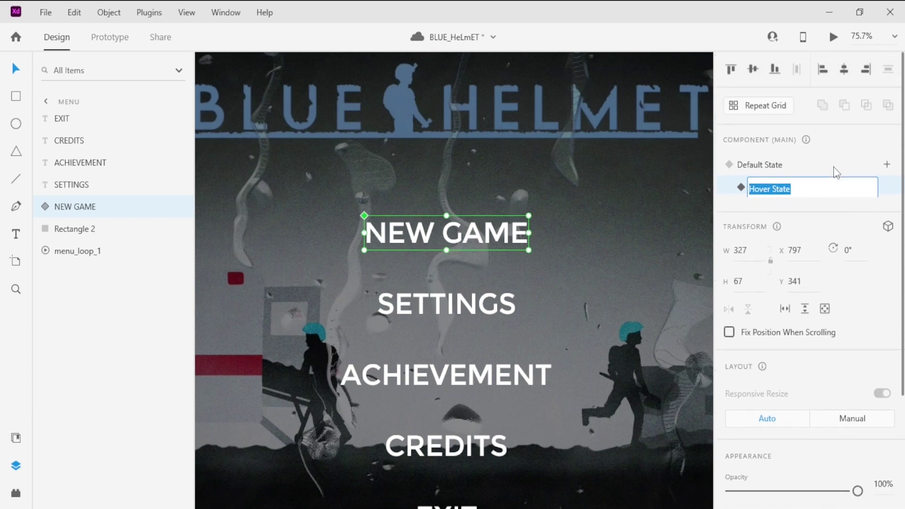
key("Return")
- Set the fill opacity of the NEW GAME component's default state to 30%
scroll(834, 171, "down", 5)
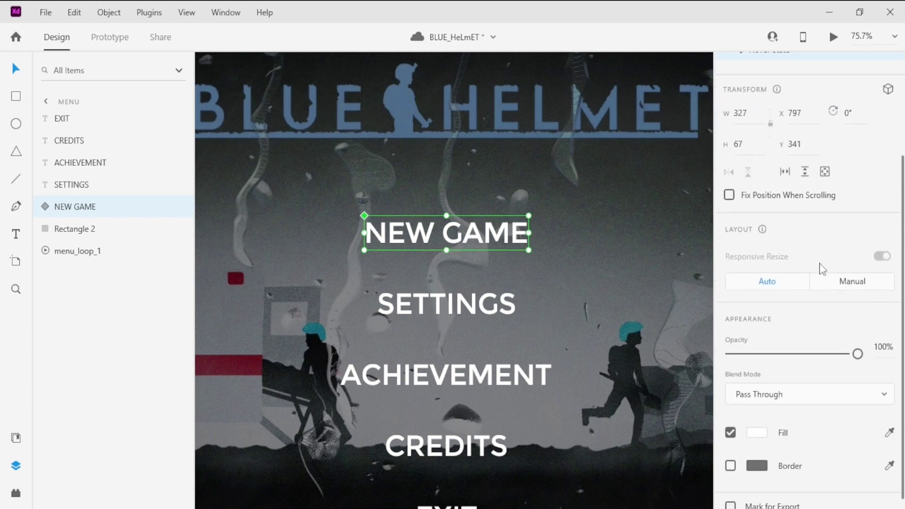
scroll(572, 266, "up", 3)
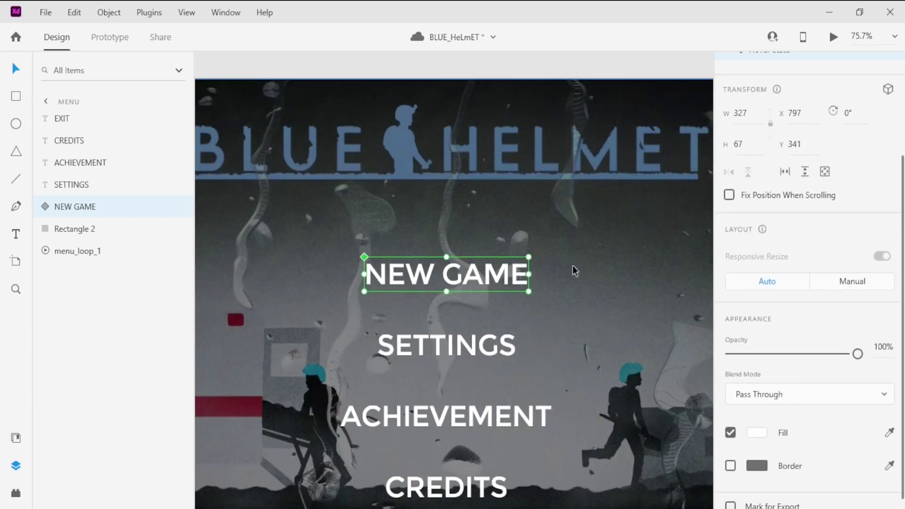
scroll(784, 172, "up", 5)
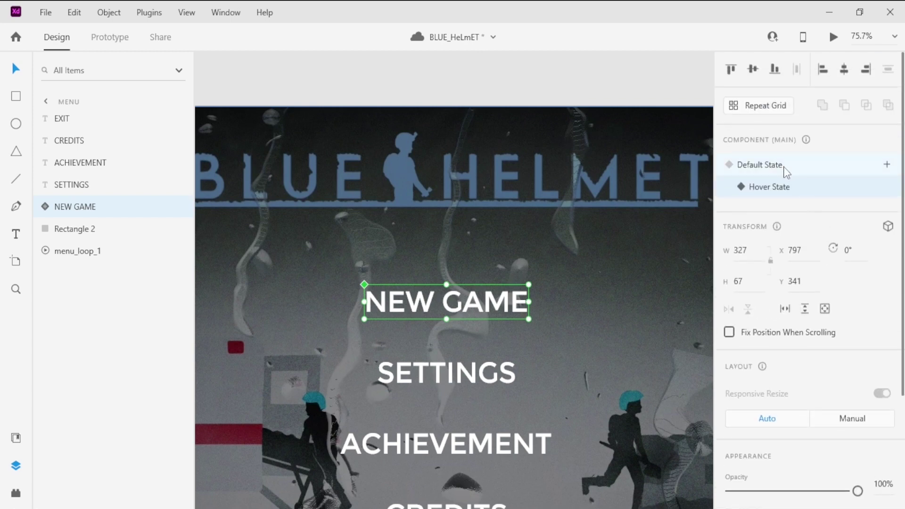
left_click(783, 168)
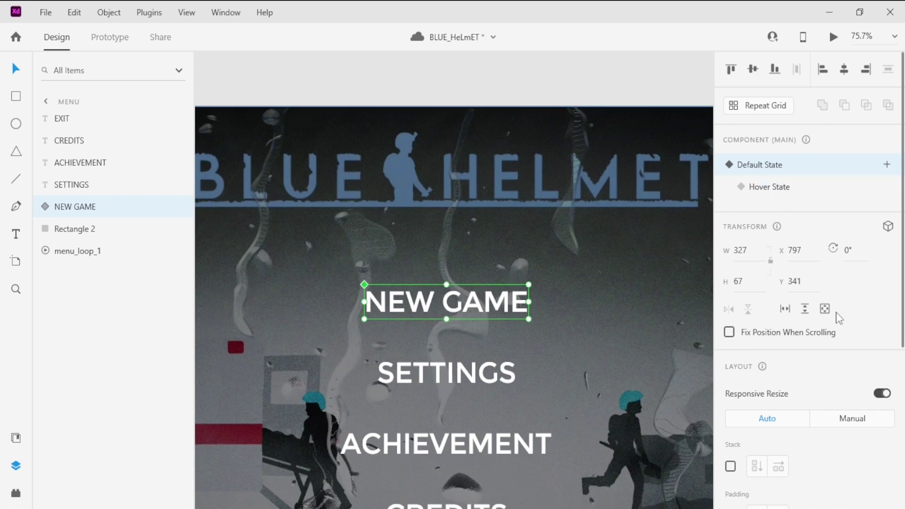
scroll(839, 318, "down", 5)
left_click(754, 419)
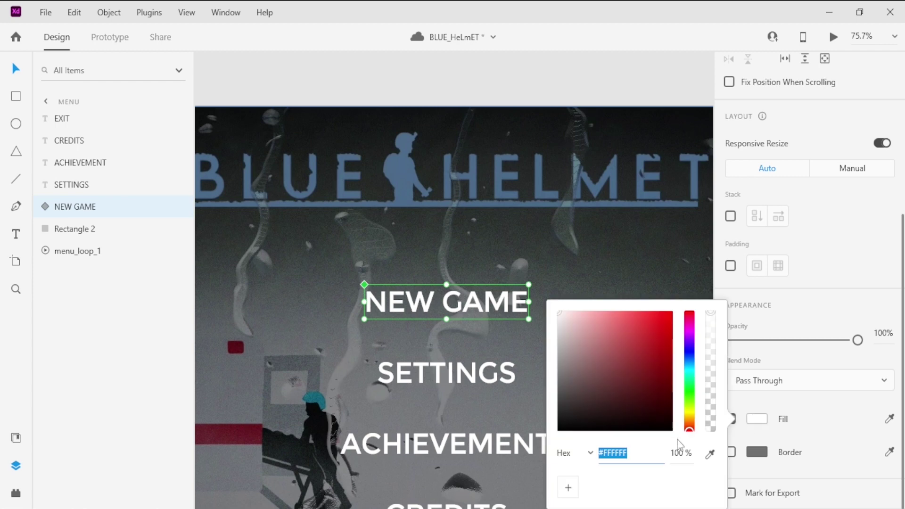
left_click(686, 454)
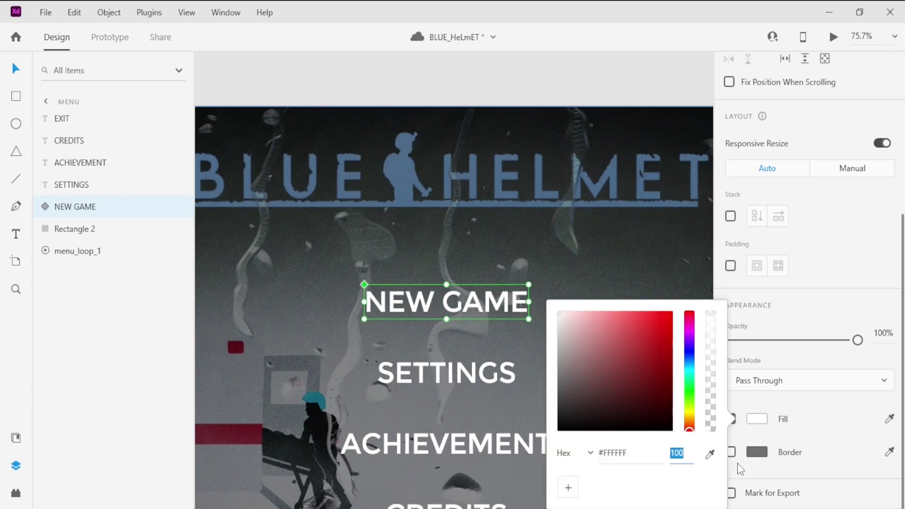
key("ctrl+s")
type("30")
key("Return")
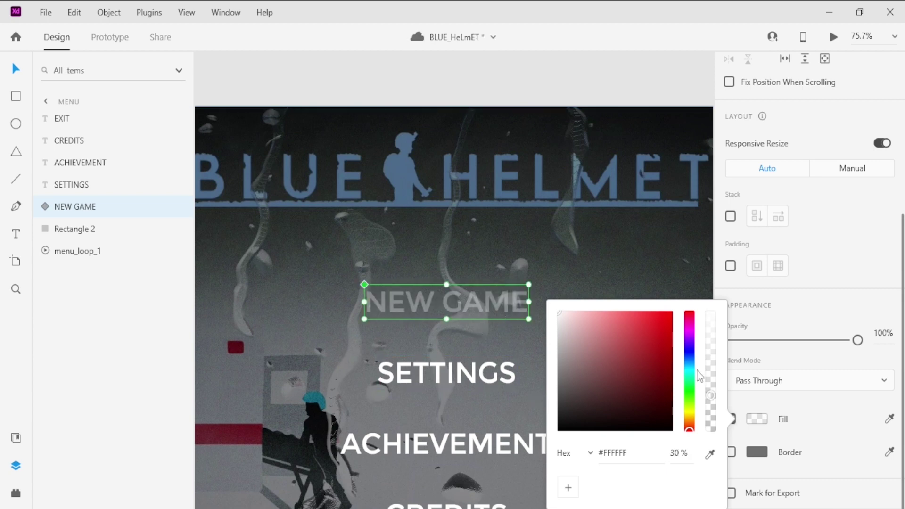
- Set the fill opacity of the NEW GAME component's hover state to 100%
left_click(810, 137)
scroll(810, 139, "up", 5)
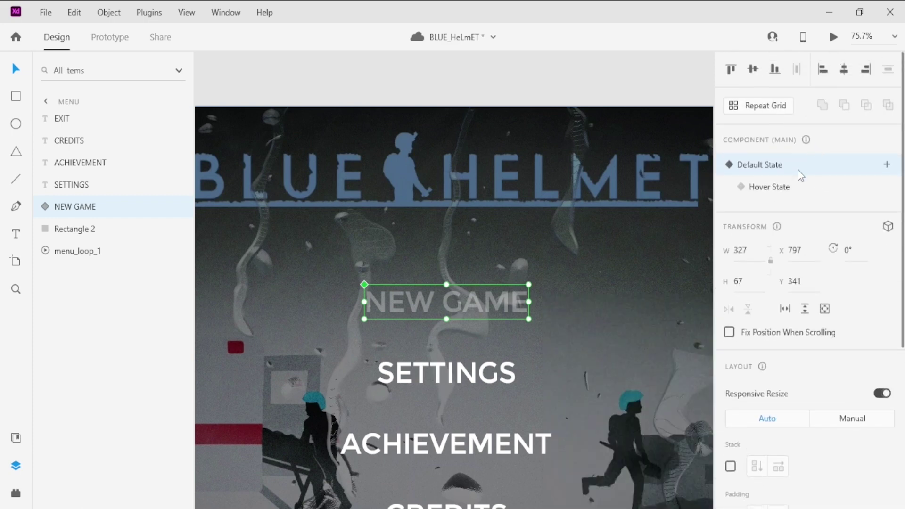
left_click(787, 187)
scroll(868, 419, "down", 3)
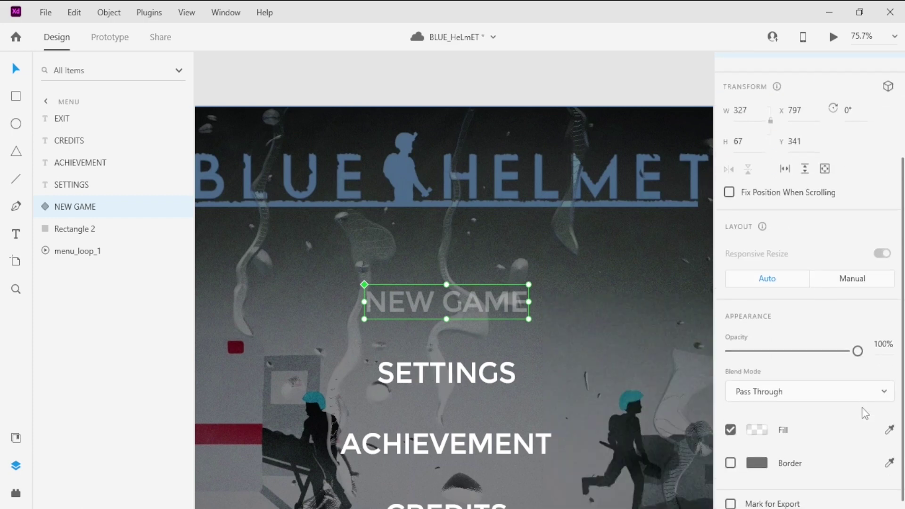
left_click(762, 422)
left_click(682, 453)
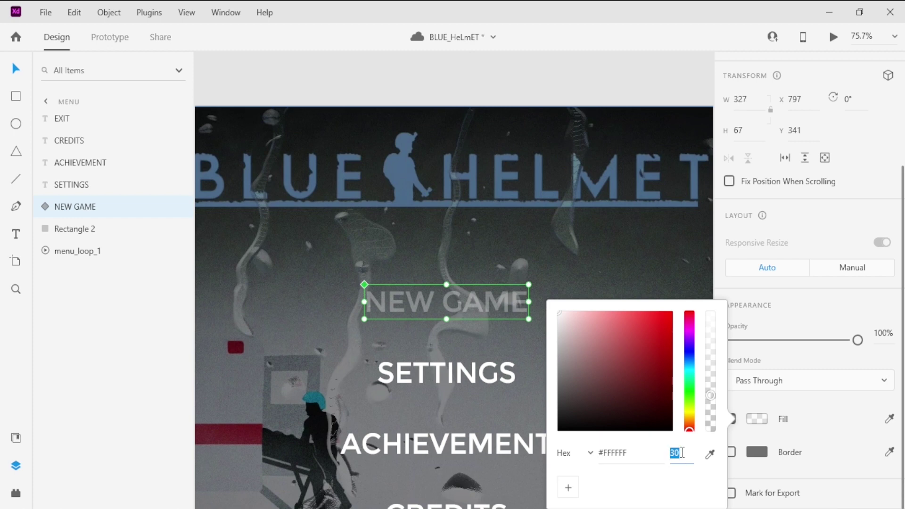
type("100")
key("Return")
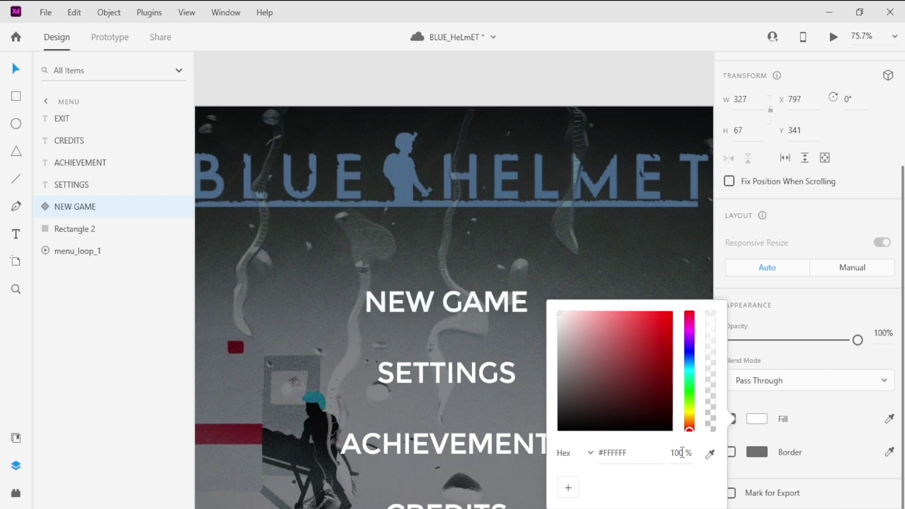
left_click(827, 229)
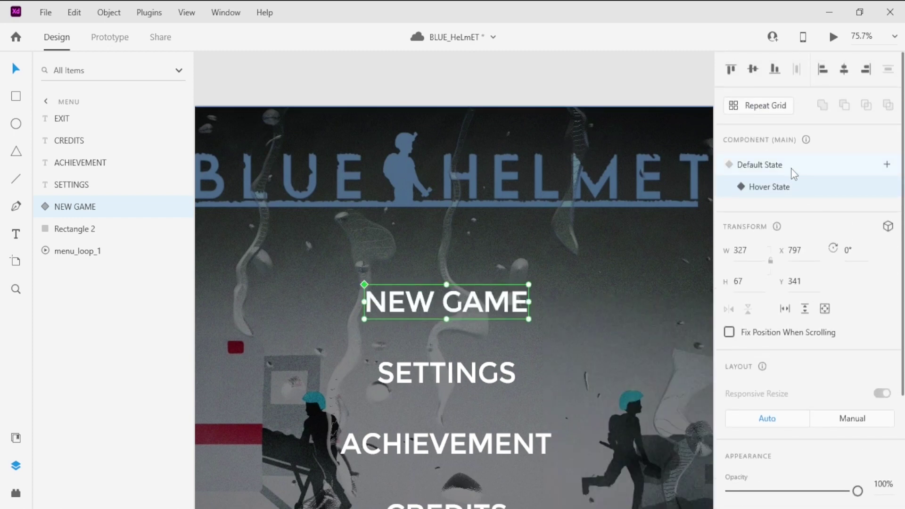
- Compare the NEW GAME component's default and hover states and test the hover effect in the preview
left_click(790, 166)
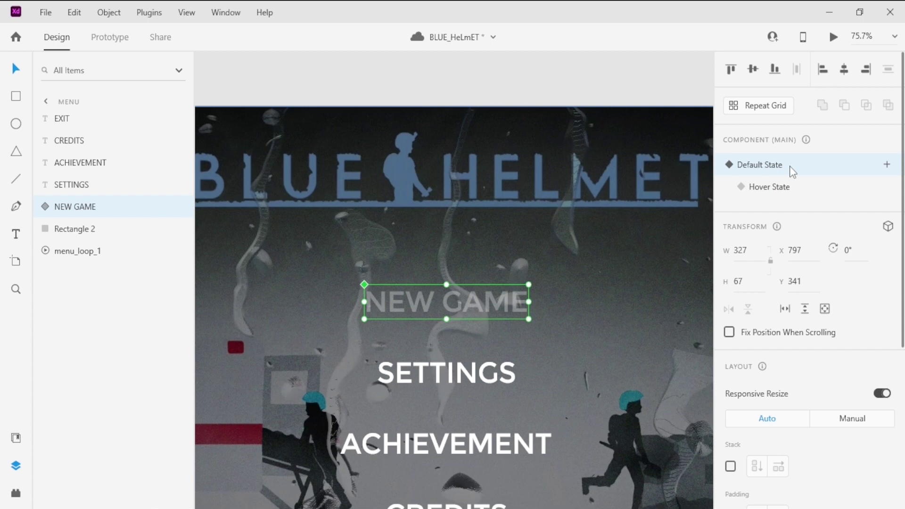
left_click(790, 189)
left_click(790, 167)
left_click(833, 37)
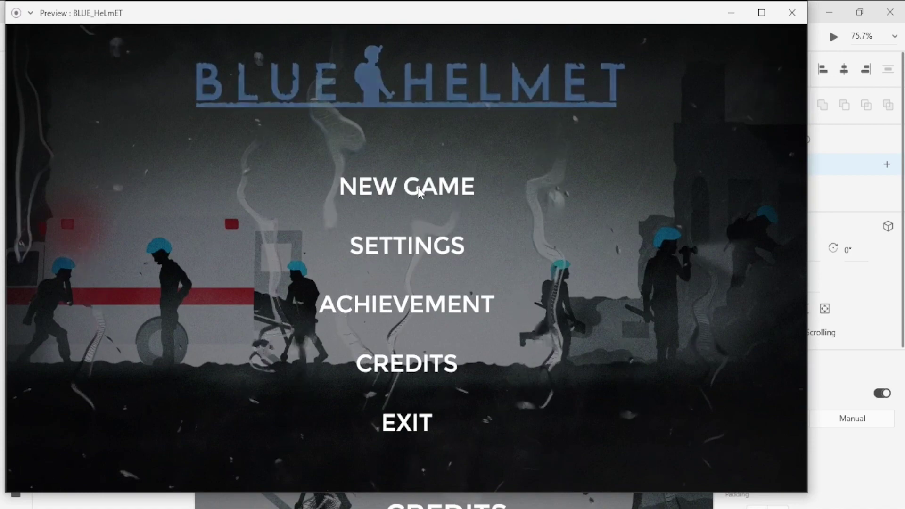
left_click(792, 12)
left_click(458, 94)
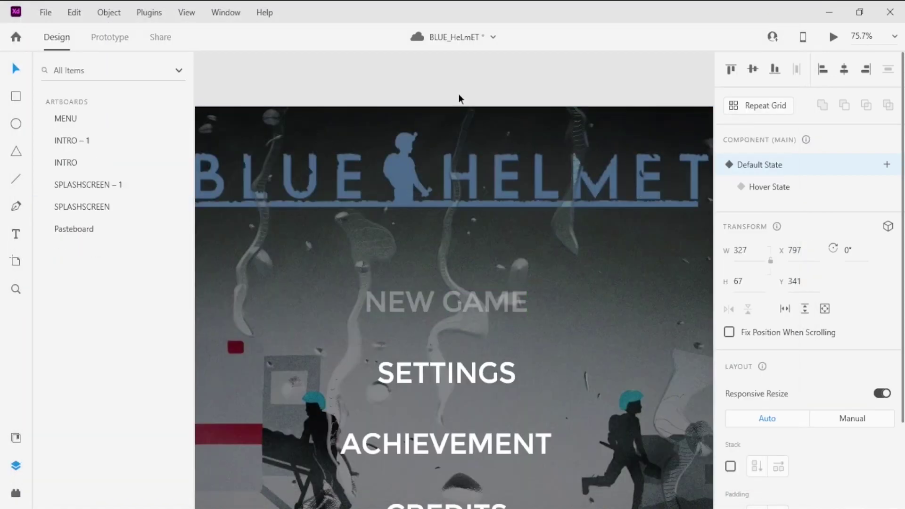
- Turn the SETTINGS label into a component and add a hover state to it
scroll(461, 280, "down", 3)
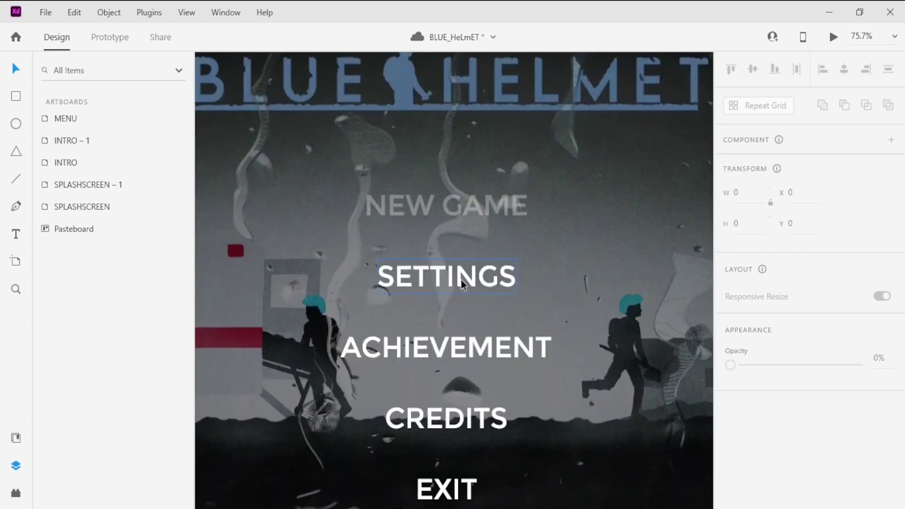
left_click(462, 278)
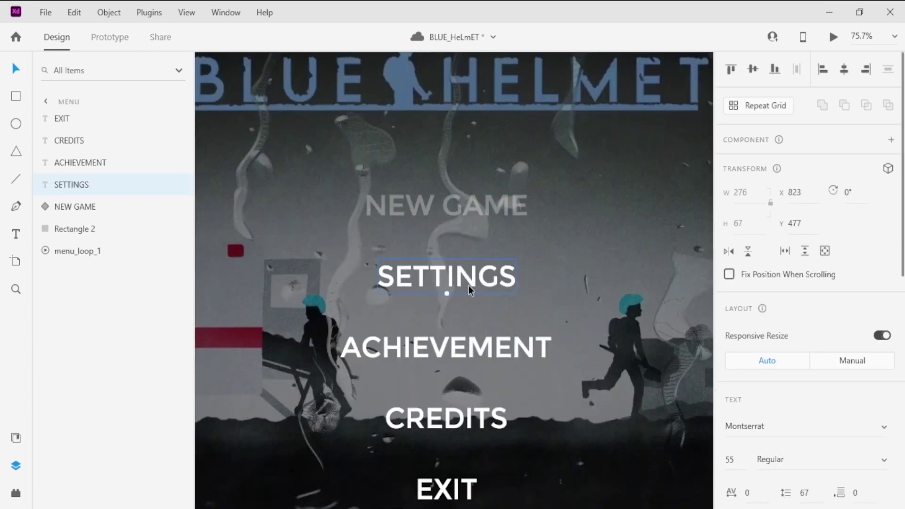
key("ctrl+k")
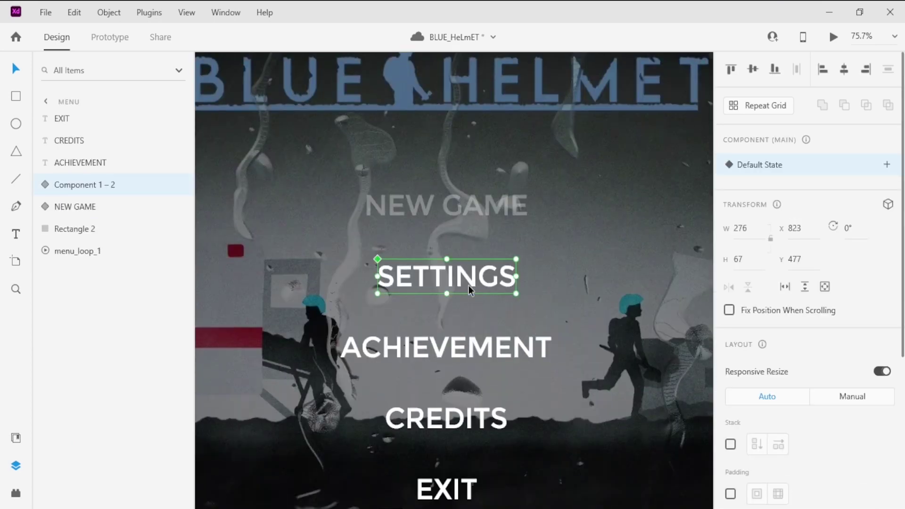
left_click(888, 164)
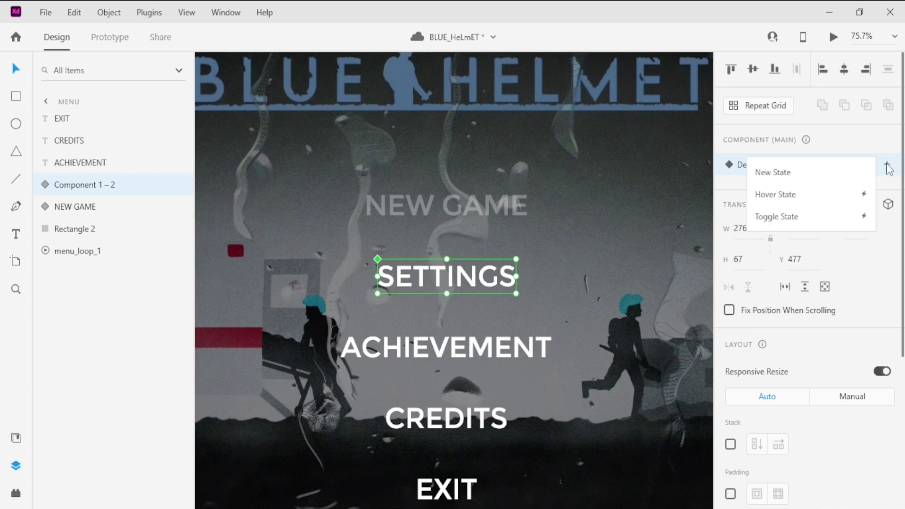
left_click(816, 201)
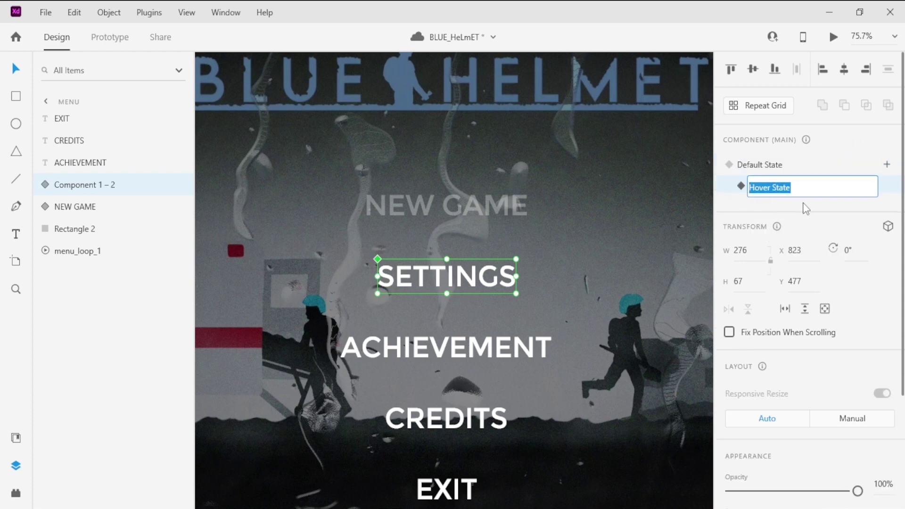
scroll(754, 200, "down", 3)
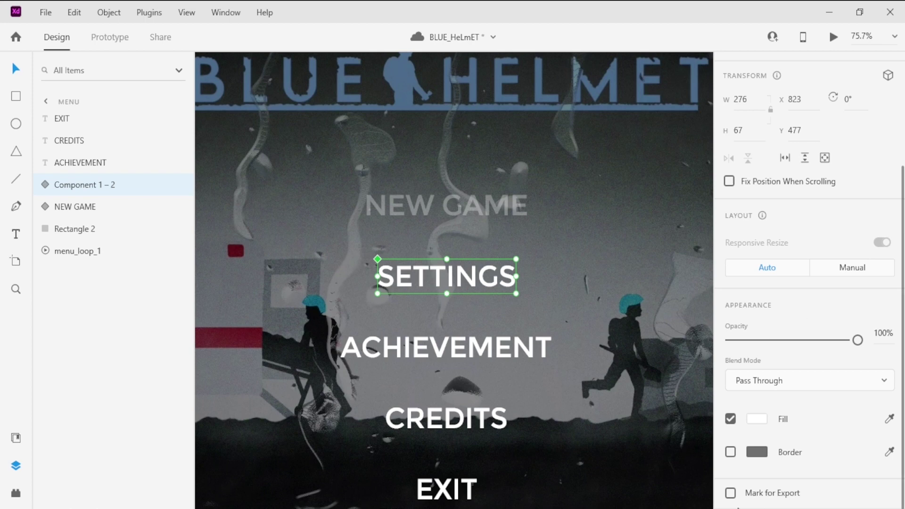
left_click(757, 419)
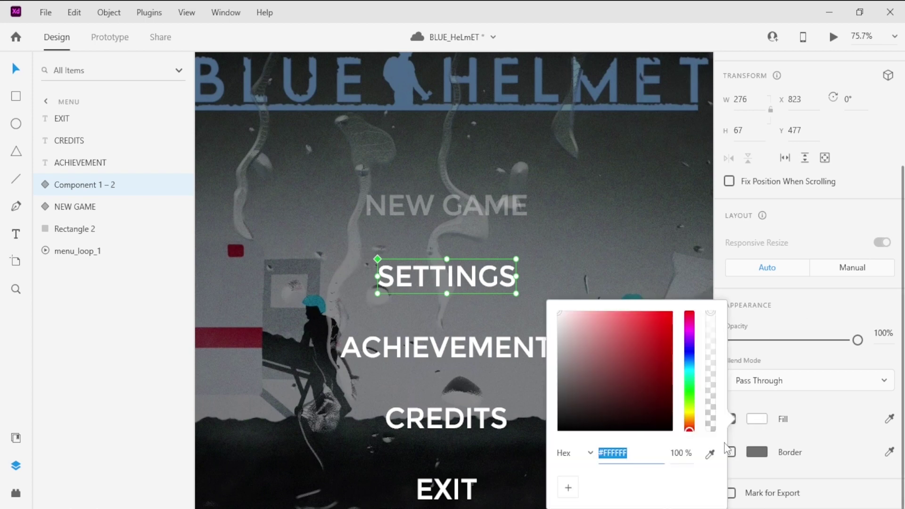
left_click(685, 459)
left_click(693, 458)
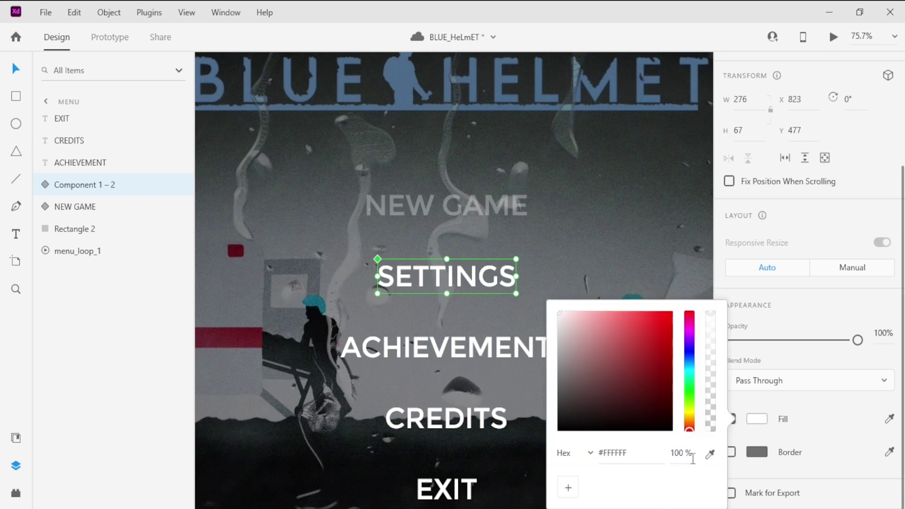
left_click(848, 228)
- Set the fill opacity of the SETTINGS component's default state to 32%
scroll(810, 198, "up", 3)
left_click(794, 166)
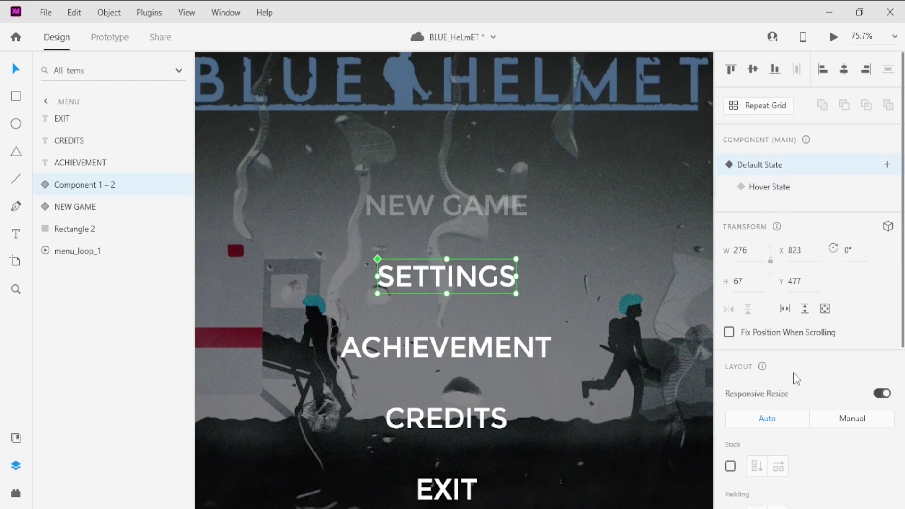
scroll(794, 377, "down", 5)
left_click(758, 419)
type("32")
scroll(830, 235, "up", 5)
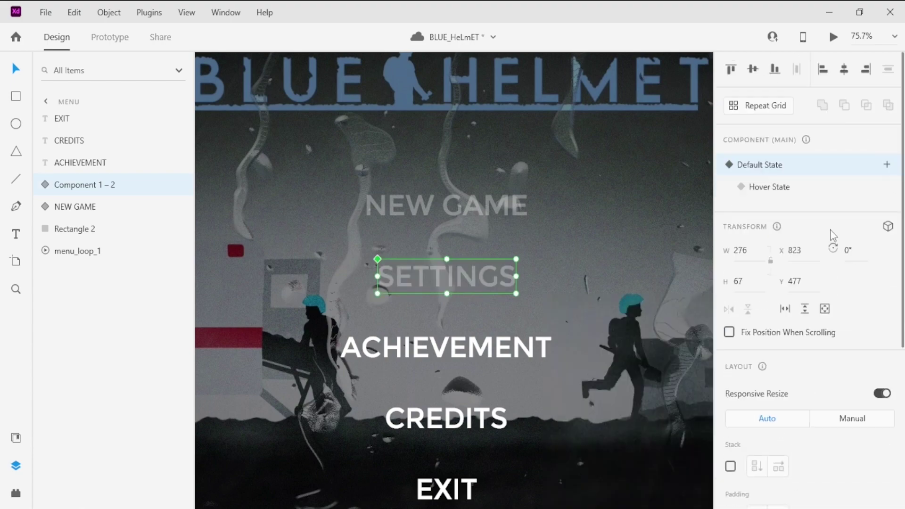
- Set the fill opacity of the SETTINGS component's hover state to 100%
left_click(770, 186)
scroll(792, 330, "down", 5)
left_click(757, 419)
left_click(675, 457)
type("100")
left_click(431, 212)
- Turn the ACHIEVEMENT label into a component and add a hover state to it
scroll(431, 216, "down", 1)
left_click(111, 162)
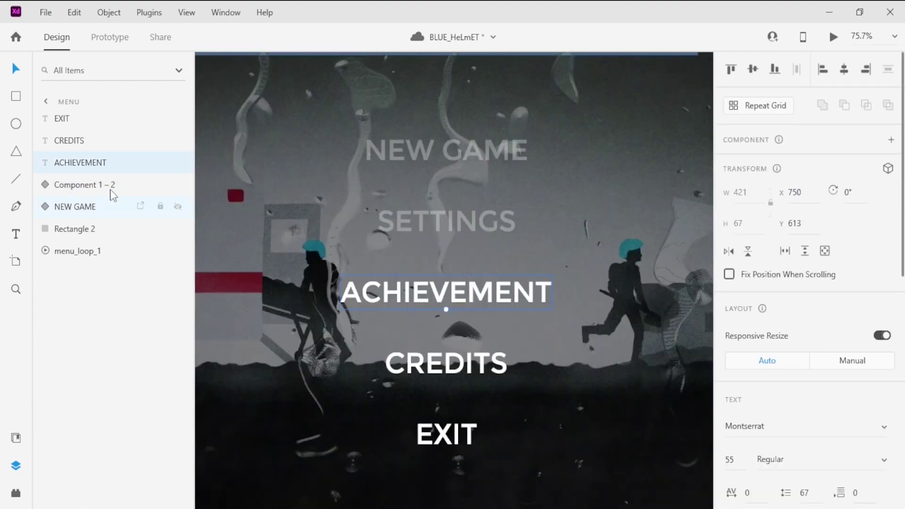
key("ctrl+k")
left_click(886, 170)
left_click(768, 194)
- Set the fill opacity of the ACHIEVEMENT component's default state to 30%
scroll(794, 330, "down", 5)
left_click(757, 419)
type("30")
scroll(798, 330, "up", 5)
- Set the fill opacity of the ACHIEVEMENT component's hover state to 100%
left_click(769, 191)
scroll(794, 330, "down", 5)
left_click(757, 419)
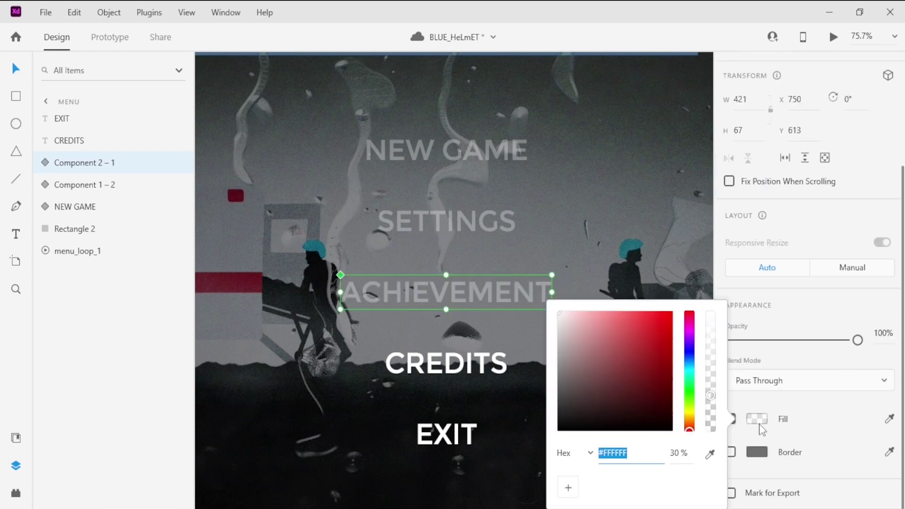
left_click(678, 453)
type("100")
- Turn the CREDITS label into a component and add a hover state to it
scroll(466, 293, "down", 2)
right_click(469, 294)
left_click(536, 216)
left_click(886, 165)
left_click(768, 191)
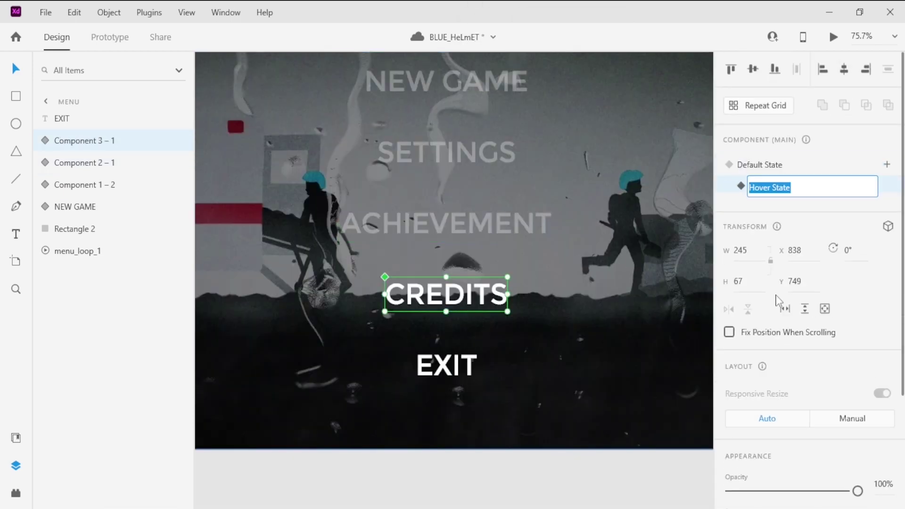
- Set the fill opacity of the CREDITS component's hover state to 100% and return the component to its default state
scroll(778, 302, "down", 5)
left_click(757, 420)
left_click(676, 454)
type("1")
type("00")
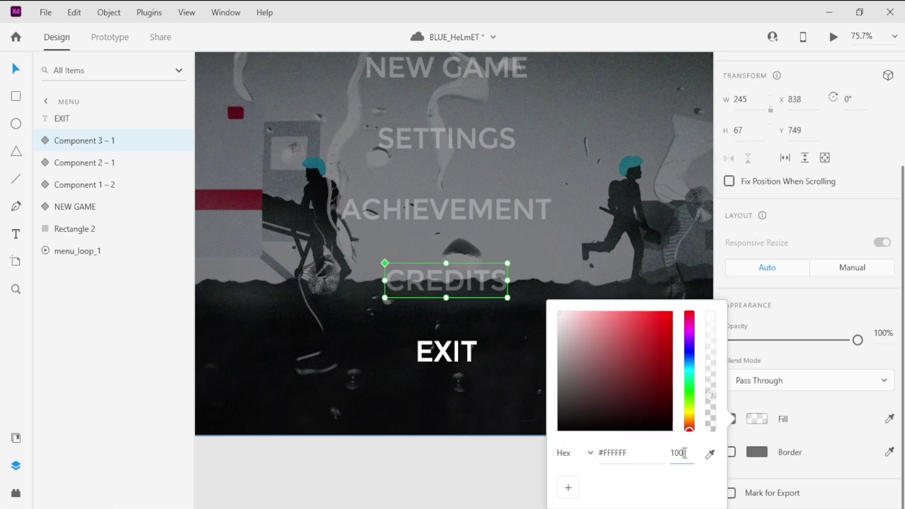
key("Return")
scroll(845, 145, "up", 5)
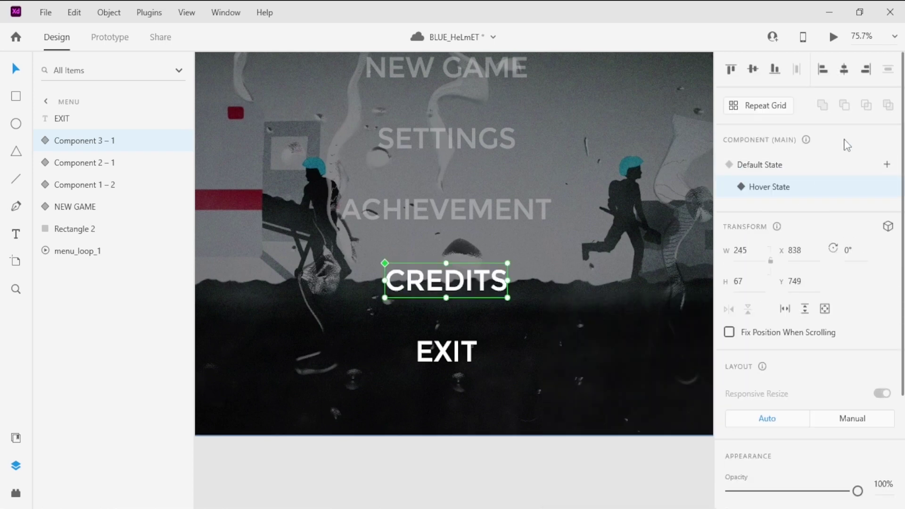
left_click(809, 164)
- Turn the EXIT label into a component and add a hover state to it
left_click(463, 354)
left_click(887, 139)
left_click(887, 165)
left_click(808, 193)
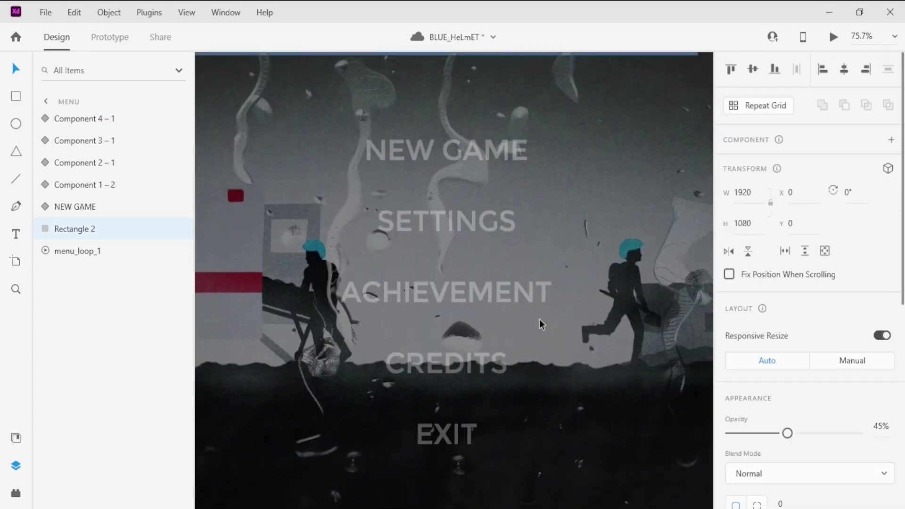
- Review the menu labels on the MENU artboard and test their hover effects in the preview
scroll(540, 319, "up", 5)
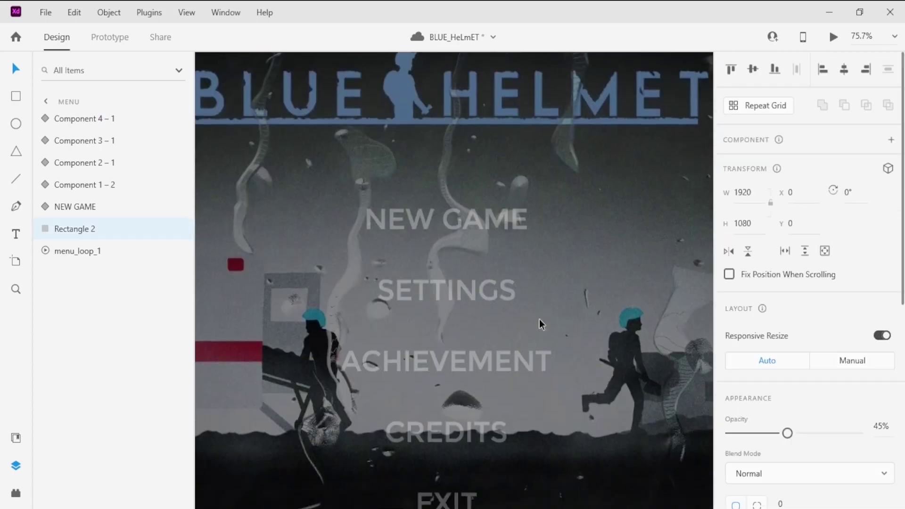
scroll(539, 319, "down", 4)
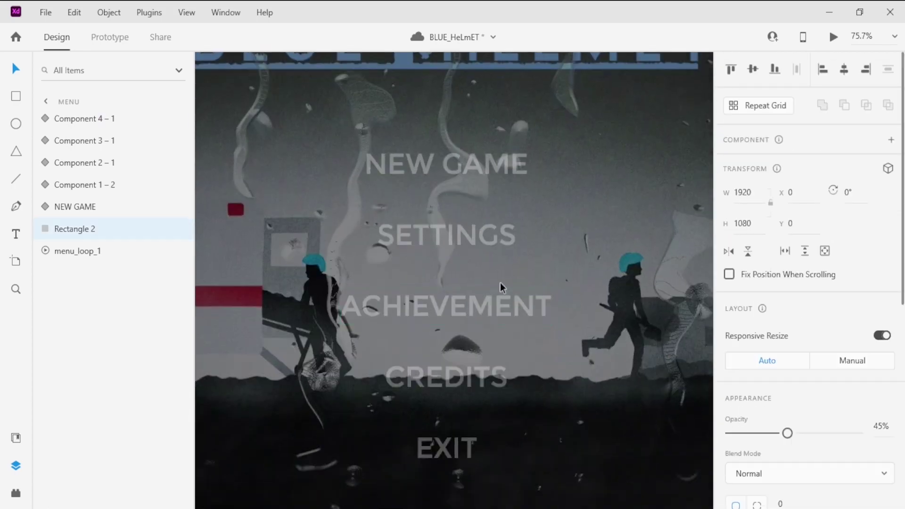
left_click(836, 39)
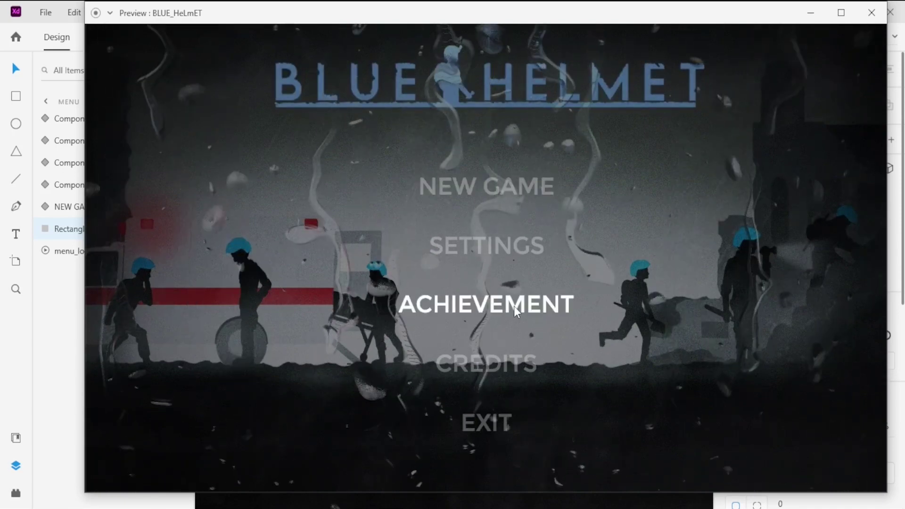
left_click(867, 22)
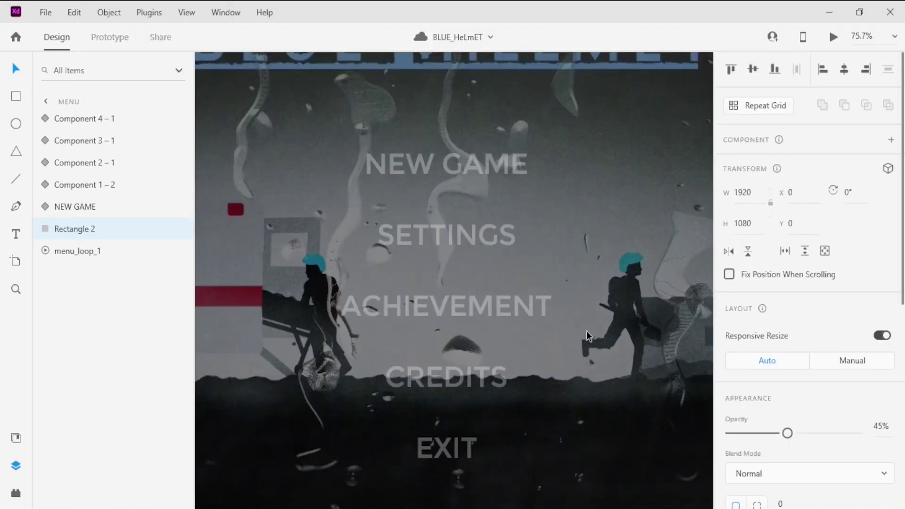
- Copy the MENU artboard and paste the duplicate beside the original
scroll(510, 292, "up", 7)
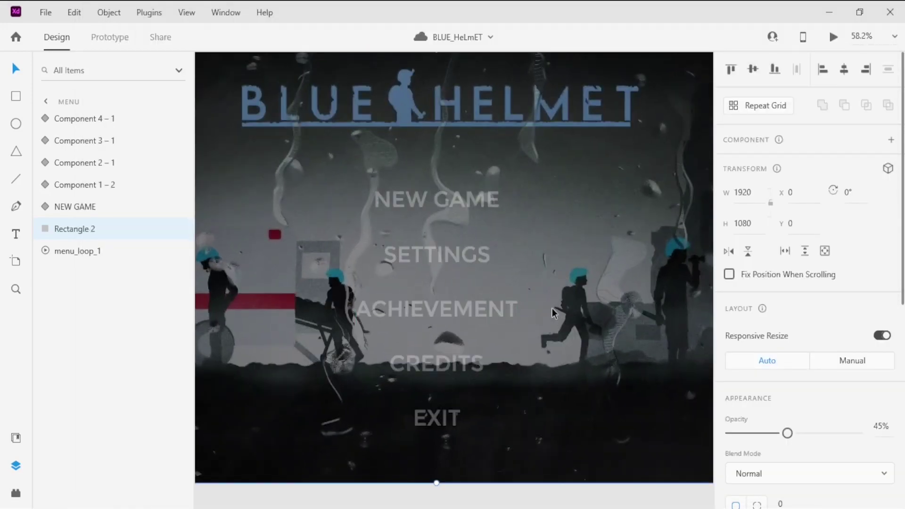
scroll(525, 289, "down", 7)
left_click(502, 149)
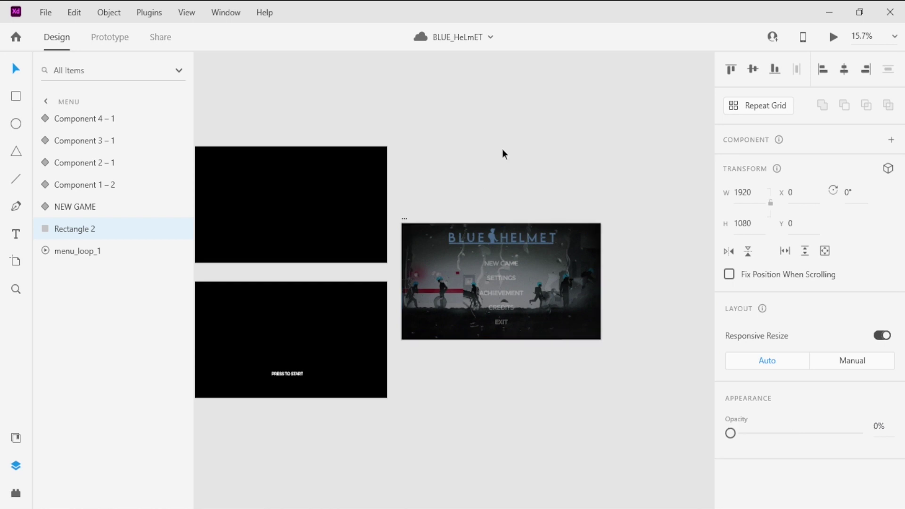
scroll(608, 276, "up", 3)
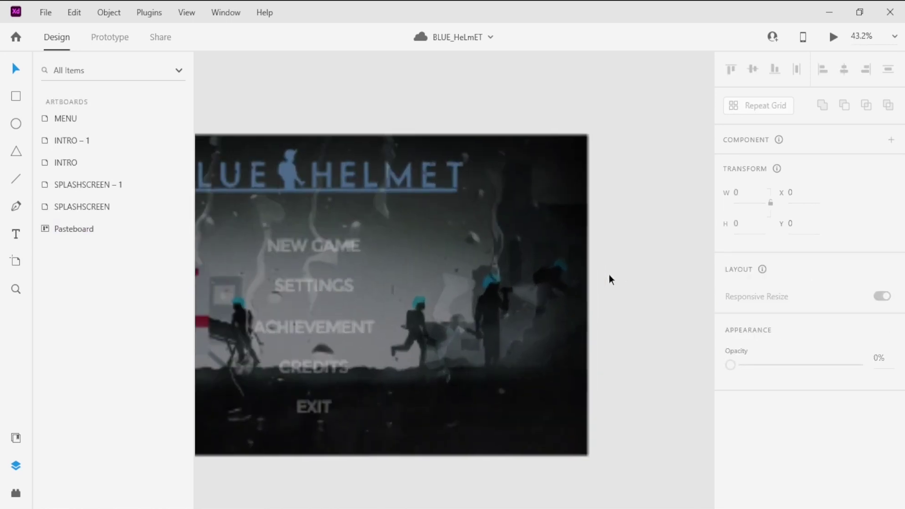
scroll(609, 276, "down", 2)
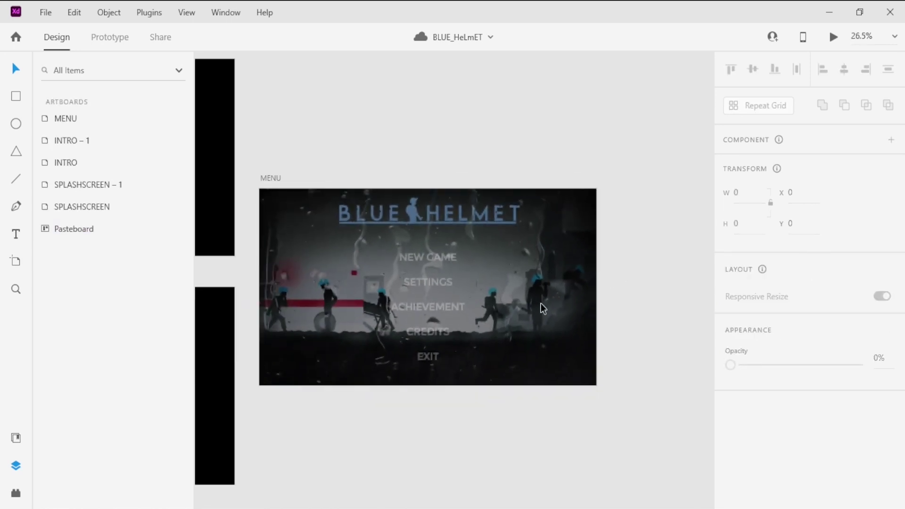
left_click(278, 178)
right_click(273, 177)
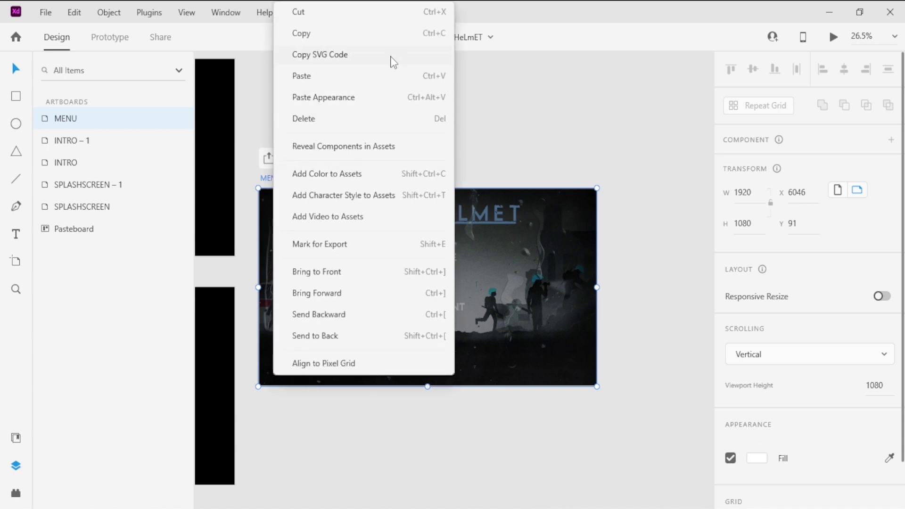
left_click(318, 41)
left_click(632, 179)
left_click_drag(633, 178, 336, 176)
key("ctrl+v")
- Rename the duplicated menu artboard SETTING
double_click(332, 176)
type("SETTING")
key("Return")
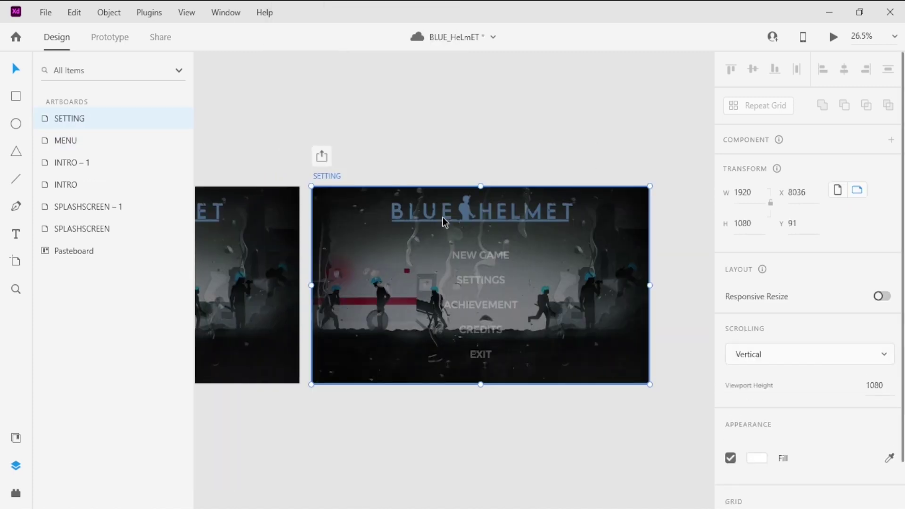
- Delete the NEW GAME label from the SETTING artboard
left_click(476, 252)
key("Delete")
left_click_drag(511, 446, 452, 299)
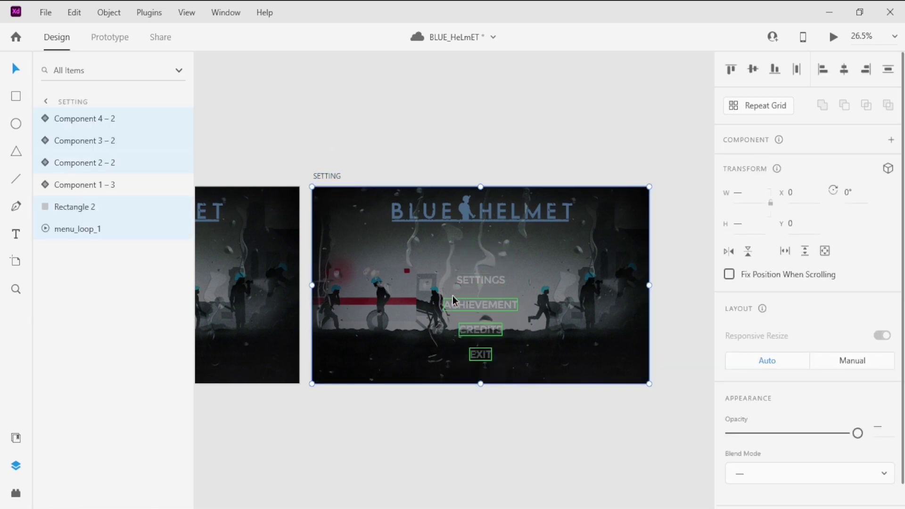
key("Delete")
key("ctrl+z")
left_click(88, 234, "shift")
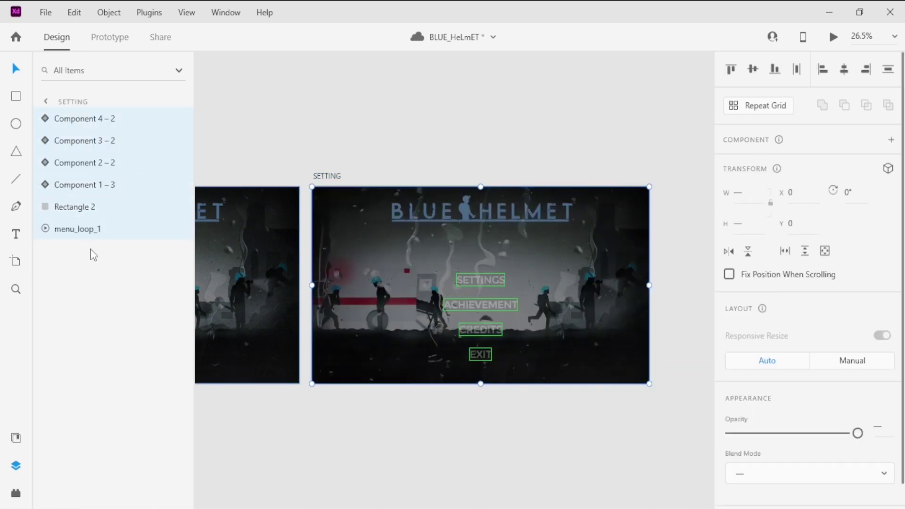
left_click(97, 187, "shift")
- Delete the EXIT, CREDITS and ACHIEVEMENT component instances from the SETTING artboard, sparing the SETTINGS label and the background layers
left_click(80, 122)
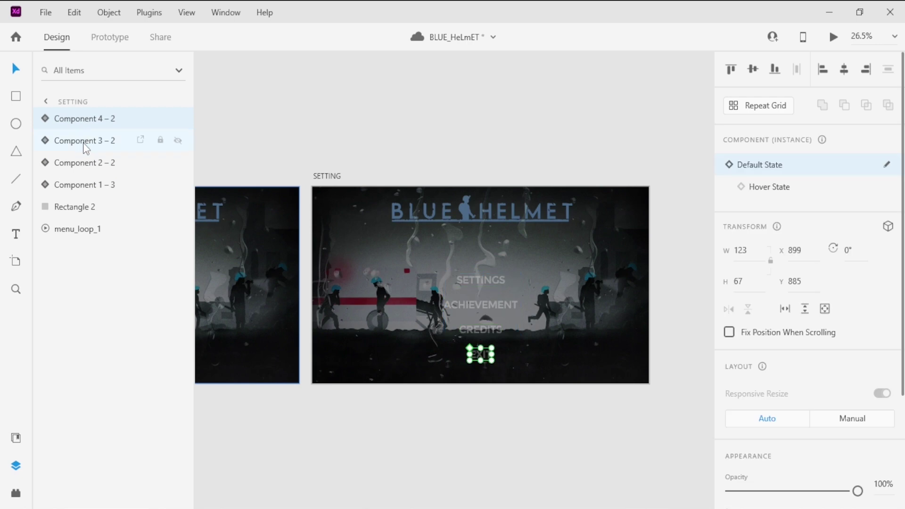
left_click(84, 150, "shift")
left_click(76, 168, "shift")
key("Delete")
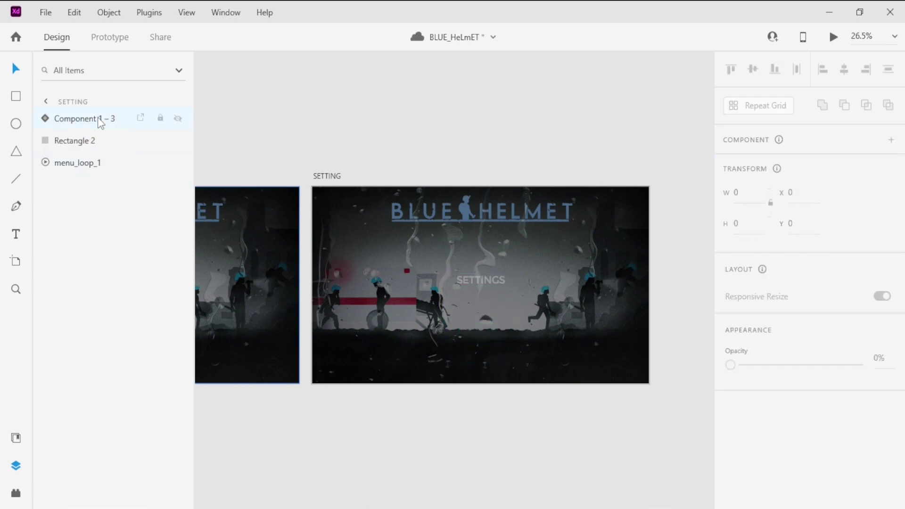
- Rename the layer of the SETTINGS label's main component on the MENU artboard as SETTINGS
scroll(523, 200, "down", 3)
scroll(290, 215, "up", 4)
left_click(376, 250)
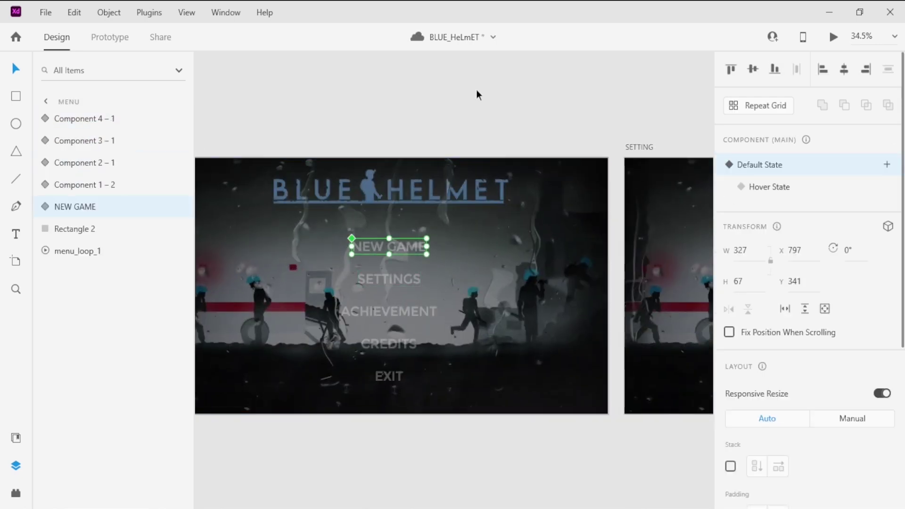
left_click(545, 124)
mouse_move(550, 121)
left_mouse_down()
mouse_move(263, 113)
mouse_move(557, 123)
left_mouse_up()
left_click(355, 285)
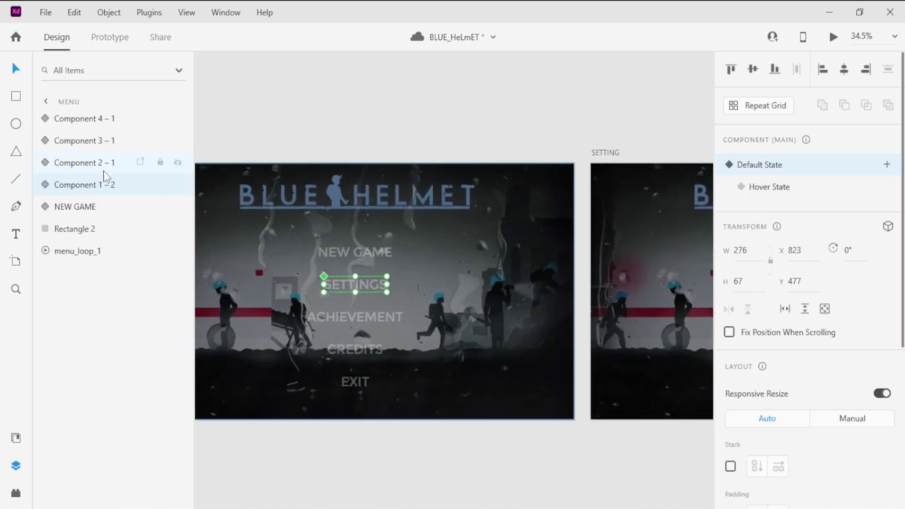
double_click(96, 186)
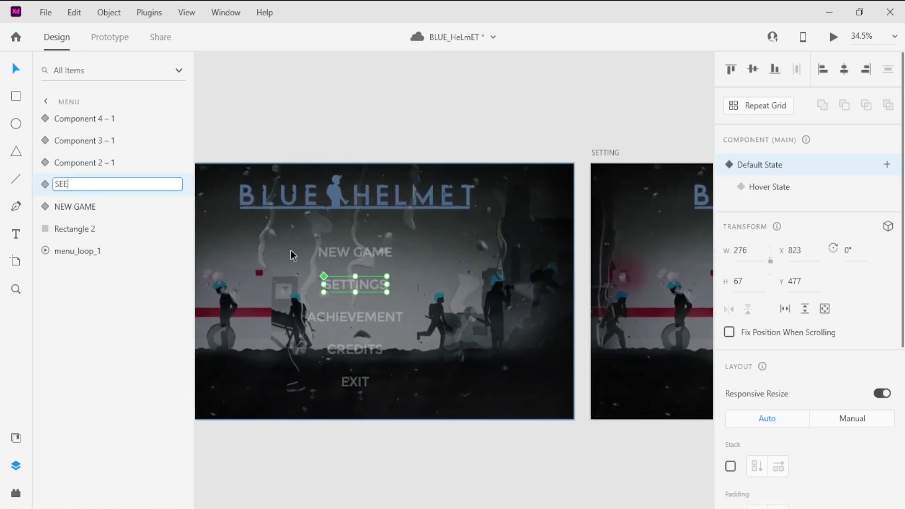
type("SETTINGS")
key("Tab")
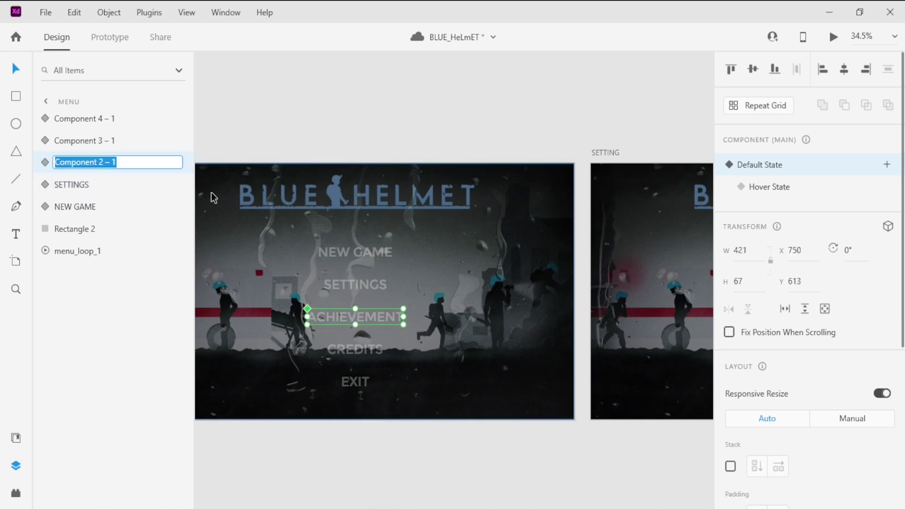
- Rename the three remaining component layers on the MENU artboard to match their labels: ACHIEVEMENT, CREDITS and EXIT
type("ACHIEVEMENT")
key("Tab")
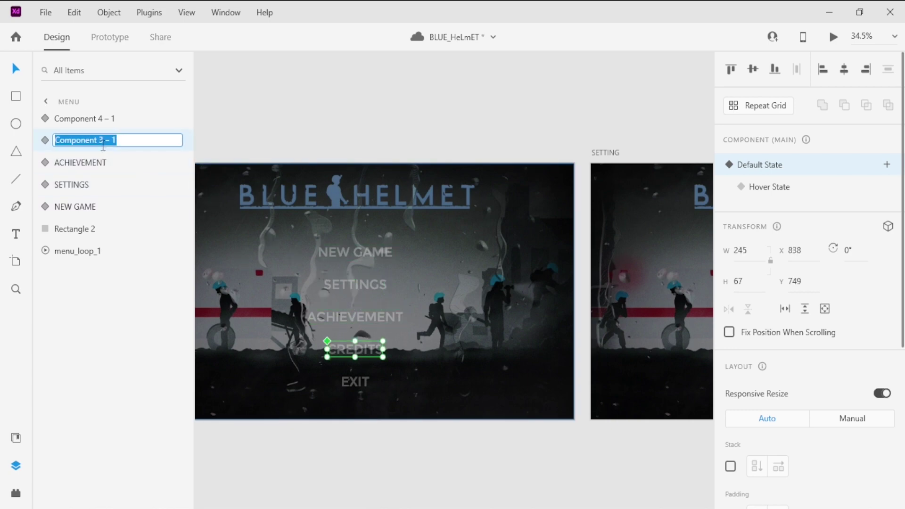
type("CREDITS")
key("Tab")
type("EXIT")
key("Return")
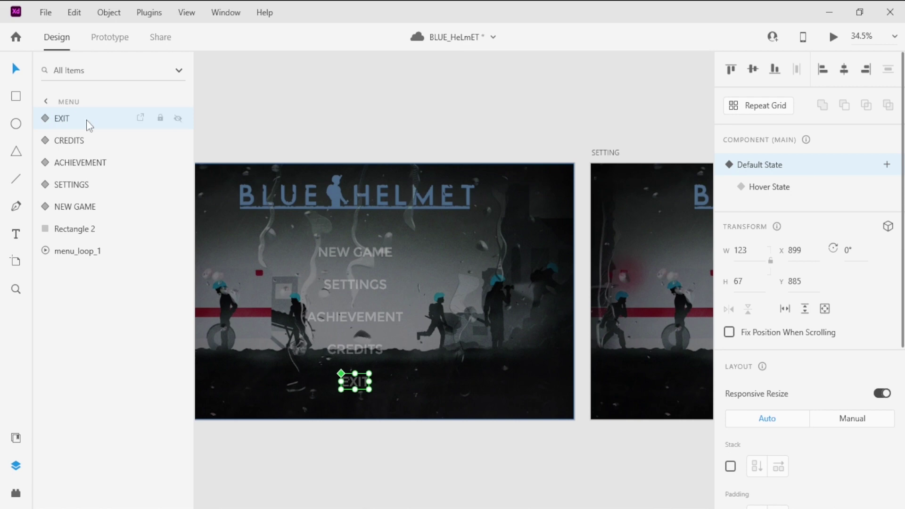
left_click(359, 141)
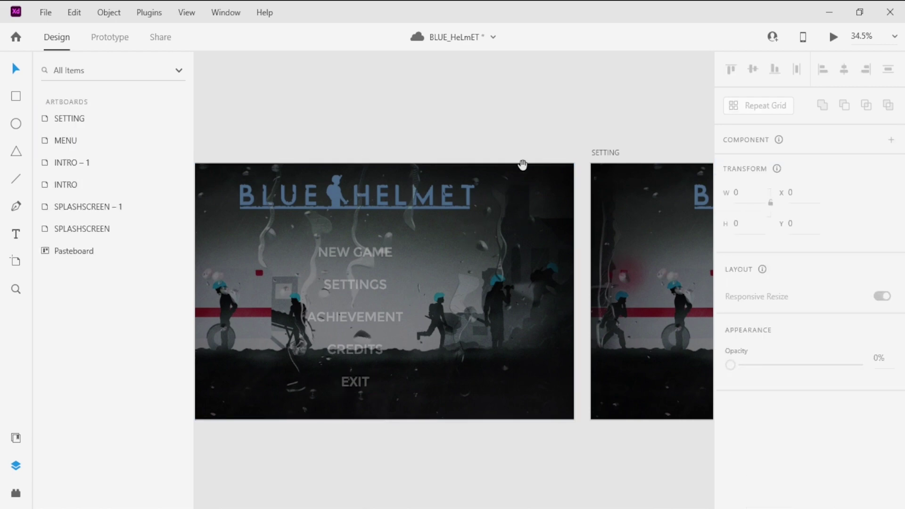
- Examine the SETTINGS component instance on the SETTING artboard and compare it with its main component on the MENU artboard
left_click_drag(521, 163, 177, 164)
scroll(457, 292, "up", 4)
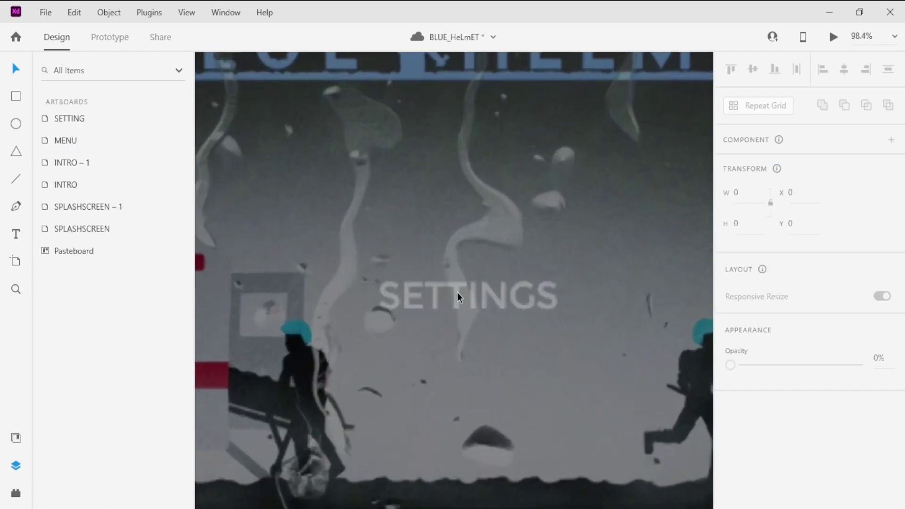
scroll(457, 292, "down", 3)
scroll(458, 293, "down", 1)
left_click(454, 292)
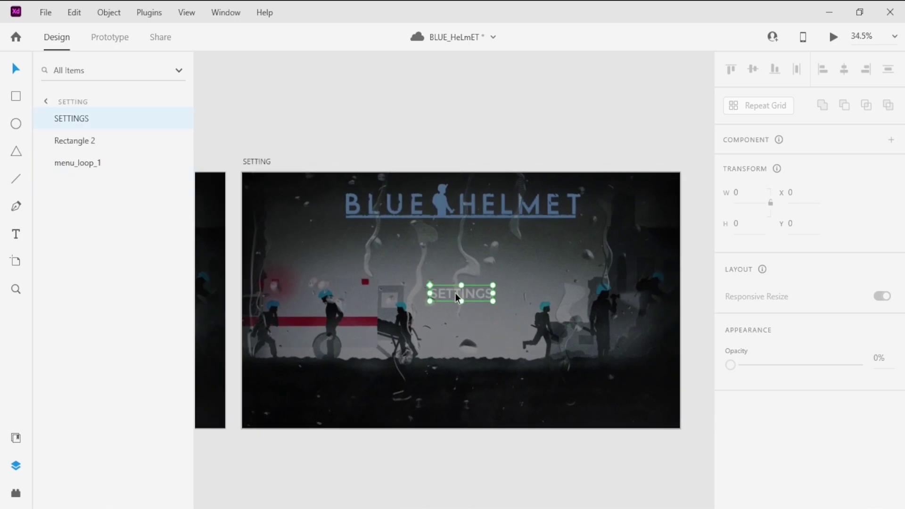
scroll(561, 269, "down", 1)
scroll(424, 293, "down", 2)
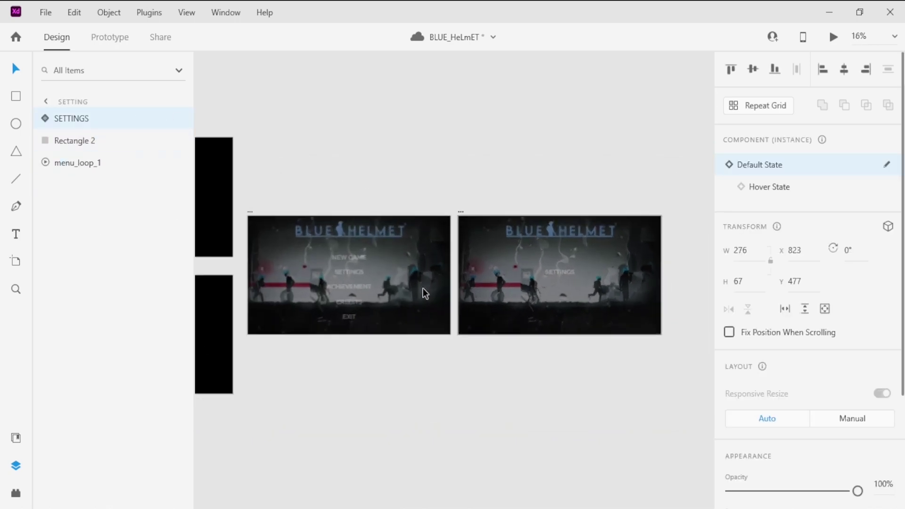
scroll(456, 296, "up", 3)
scroll(457, 290, "down", 2)
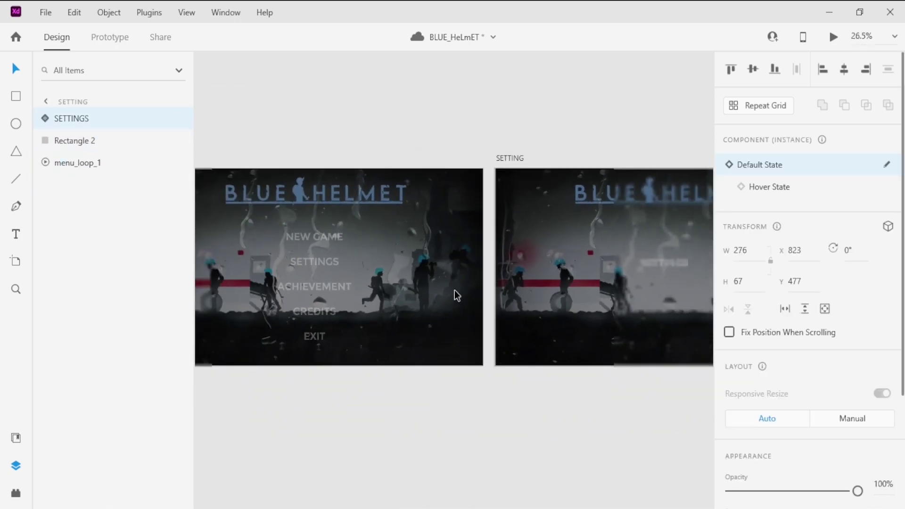
- Try changing the main SETTINGS label's text on the MENU artboard to SETTIiGS and inspect the instance on the SETTING artboard
double_click(313, 262)
scroll(311, 263, "up", 6)
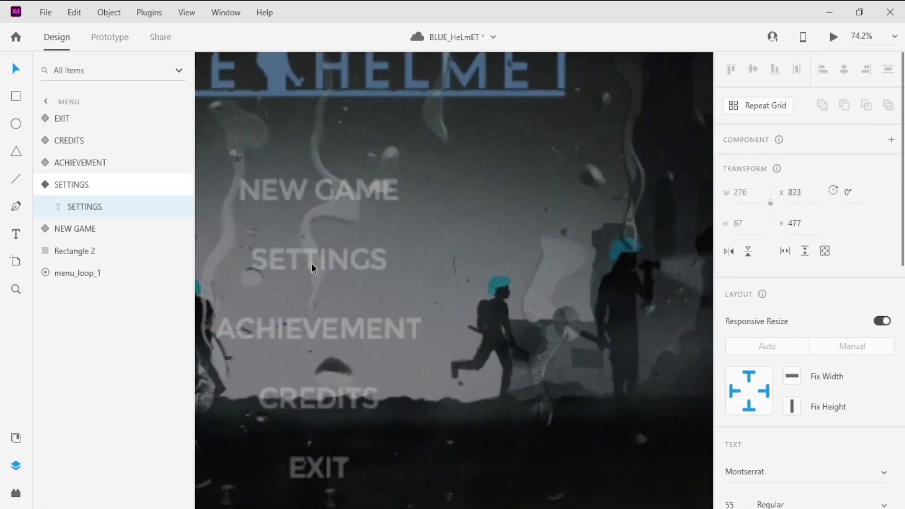
double_click(311, 263)
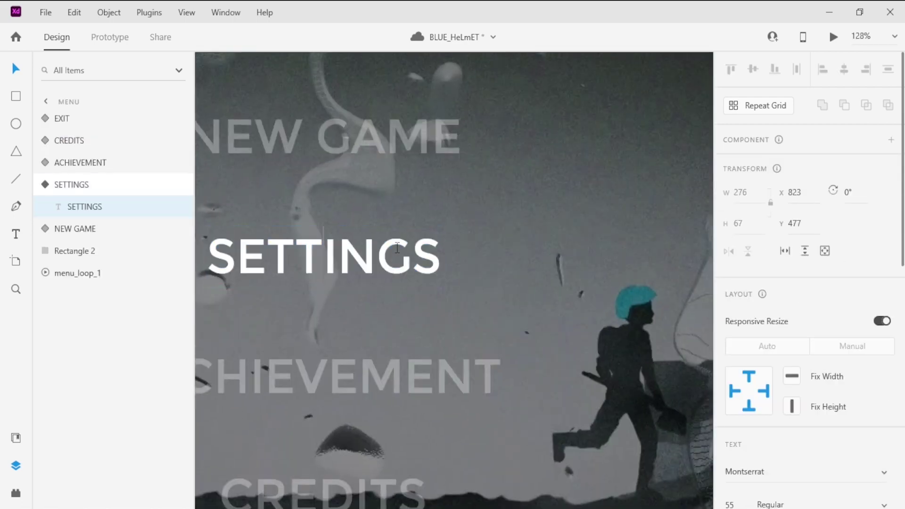
key("BackSpace")
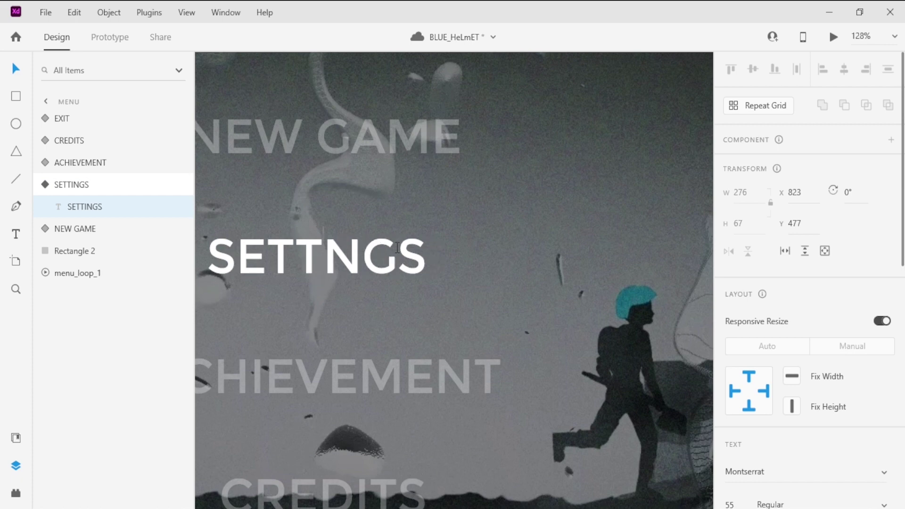
type("I")
key("Delete")
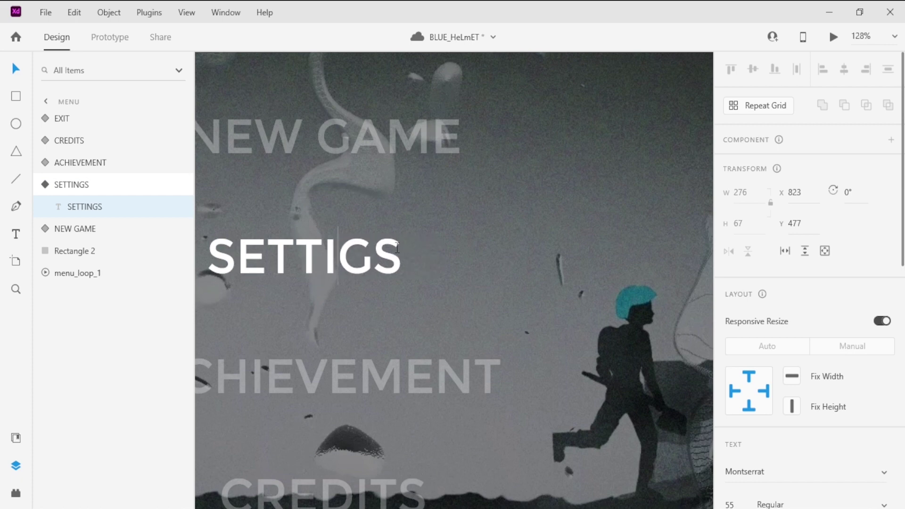
type("i")
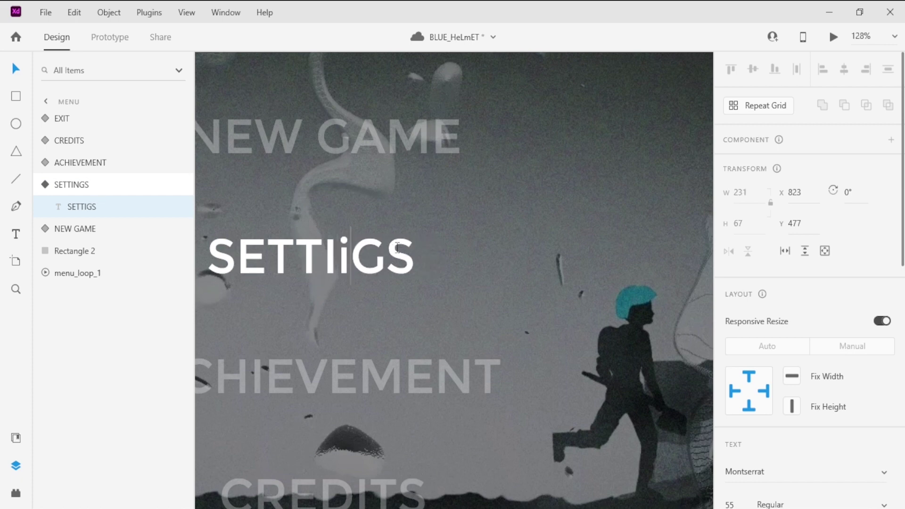
key("Escape")
scroll(400, 232, "down", 6)
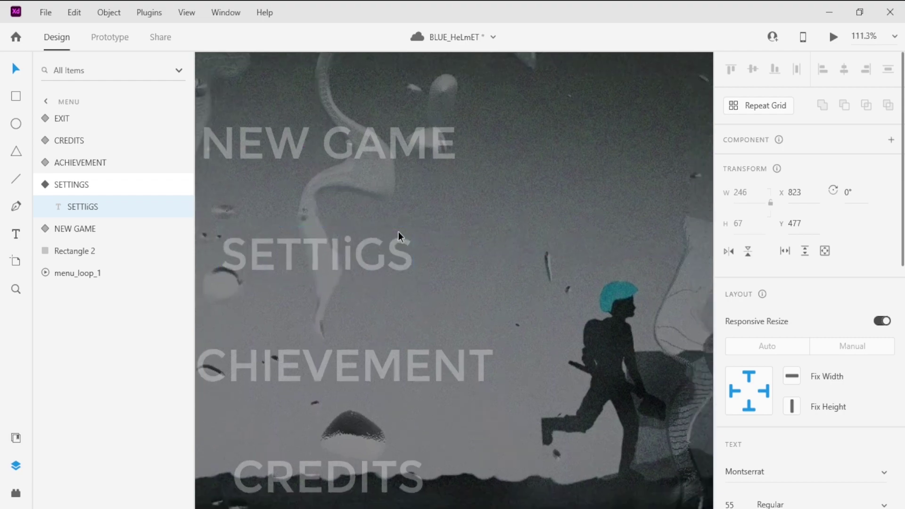
scroll(595, 239, "up", 10)
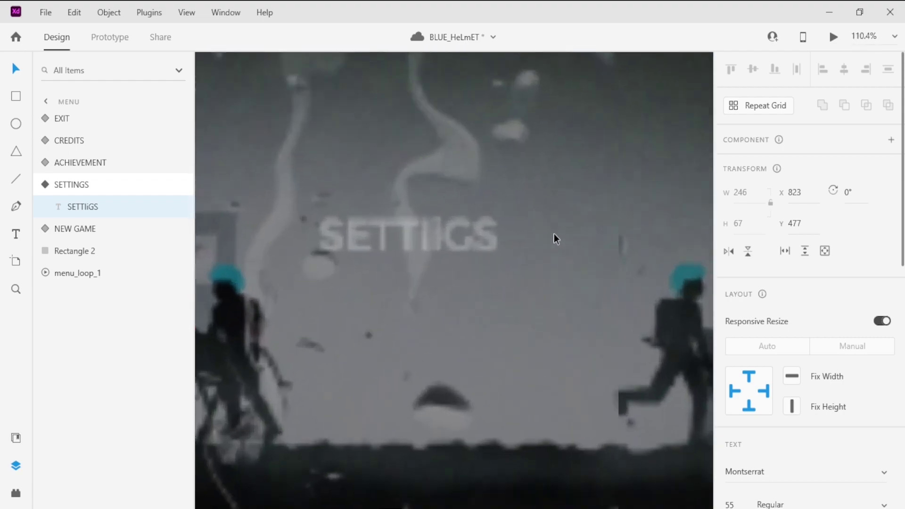
left_click_drag(324, 235, 439, 228)
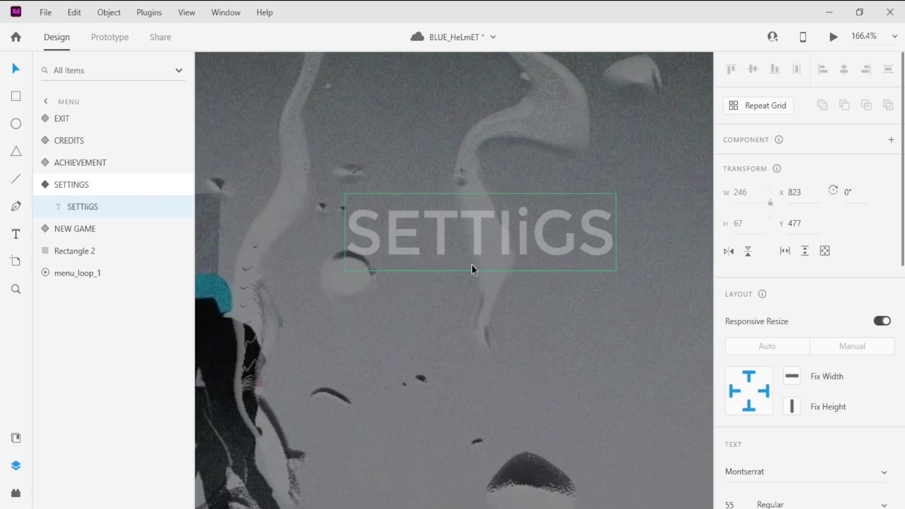
scroll(474, 265, "down", 12)
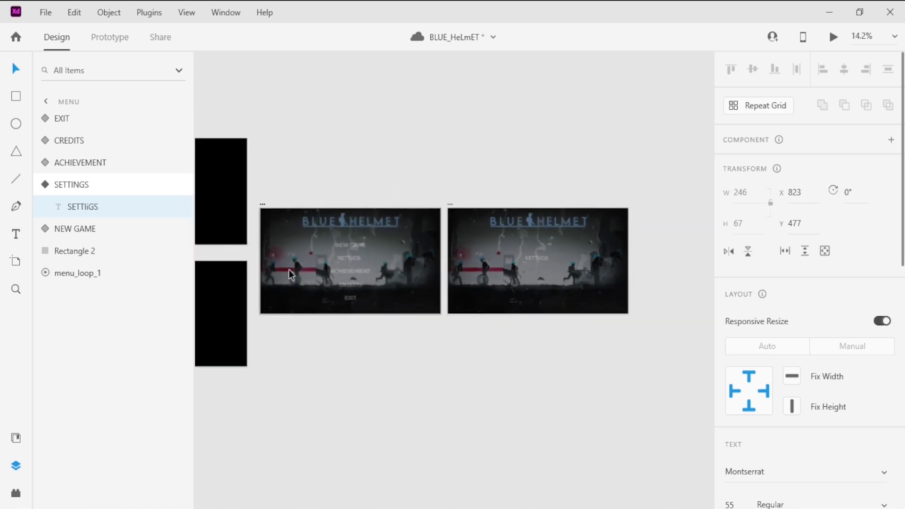
scroll(554, 228, "up", 12)
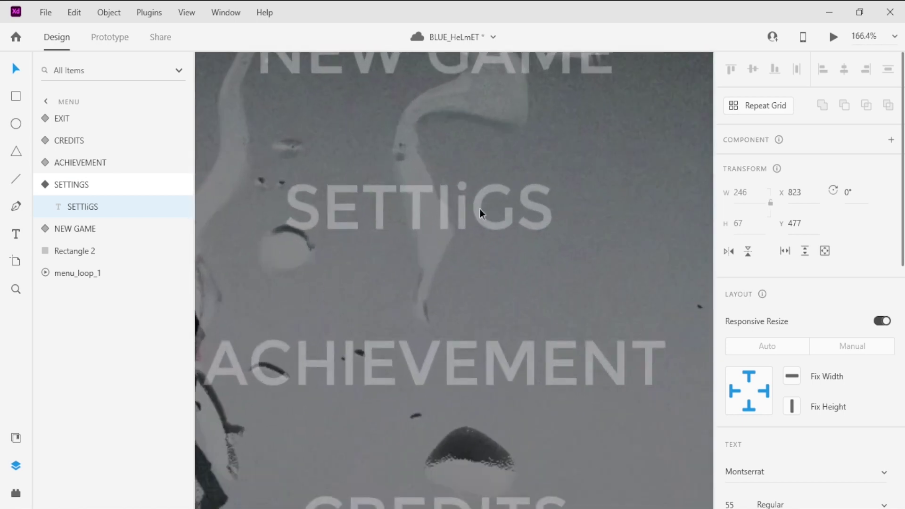
- Try changing the main label's text to SETT_GS and compare the MENU and SETTING artboards
left_click(461, 208)
double_click(461, 209)
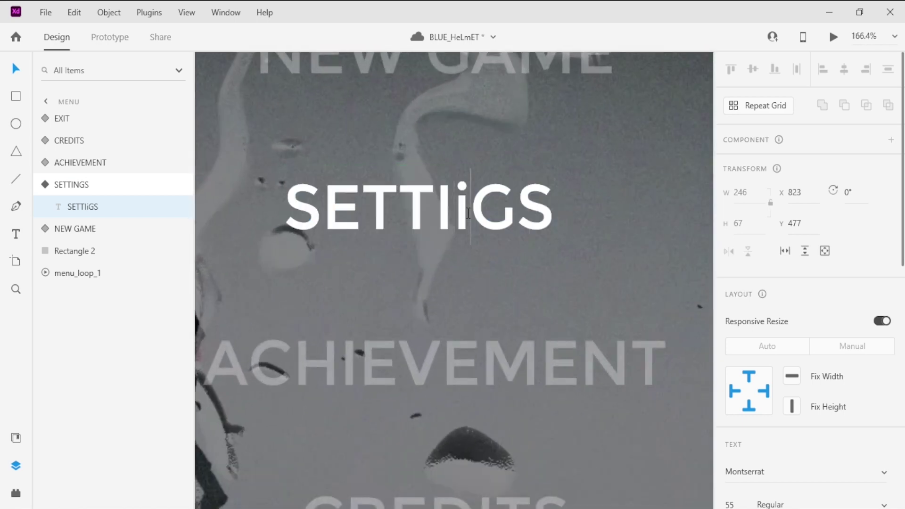
key("BackSpace")
key("BackSpace")
type("_")
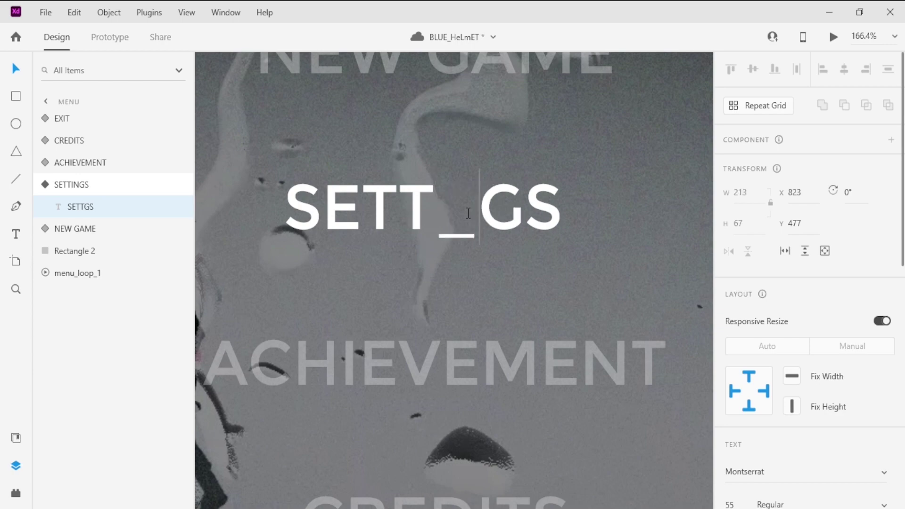
key("Escape")
scroll(471, 265, "down", 5)
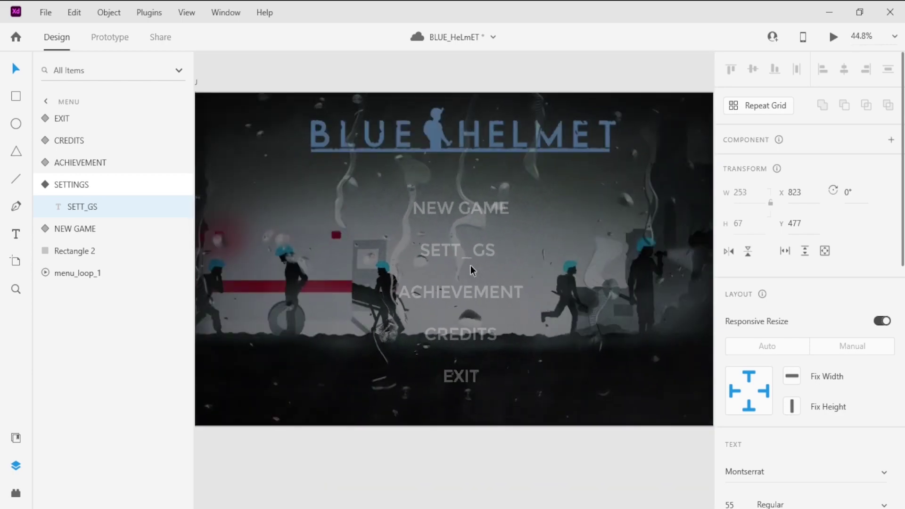
scroll(330, 239, "down", 3)
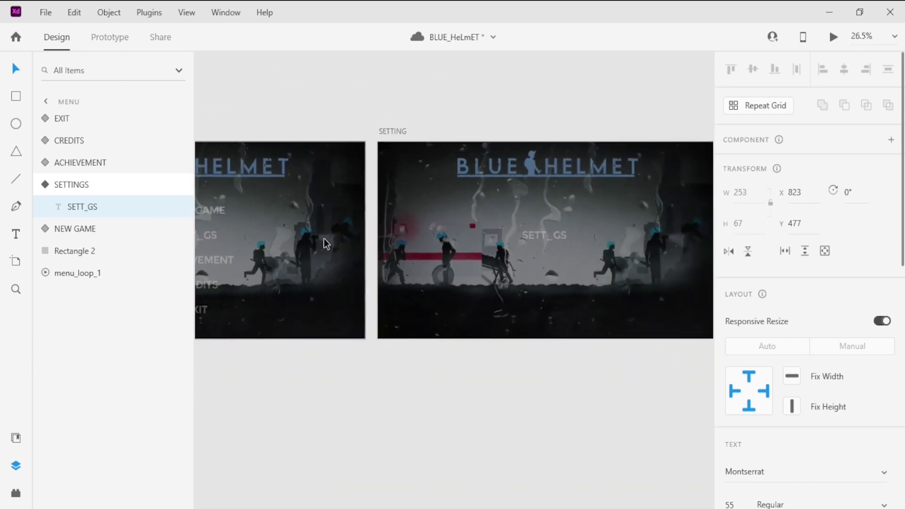
- Undo the test edits to the main SETTINGS label's text on the MENU artboard
scroll(323, 241, "up", 2)
scroll(323, 239, "down", 2)
scroll(208, 242, "down", 3)
scroll(219, 238, "up", 5)
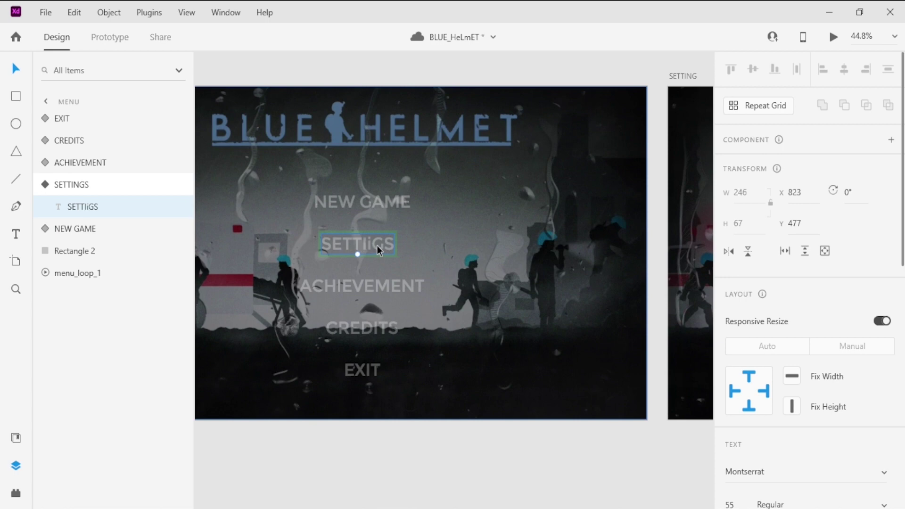
left_click(448, 247)
- Move the SETTINGS label on the SETTING artboard up beneath the BLUE HELMET logo, to about X 822, Y 259
scroll(448, 246, "right", 5)
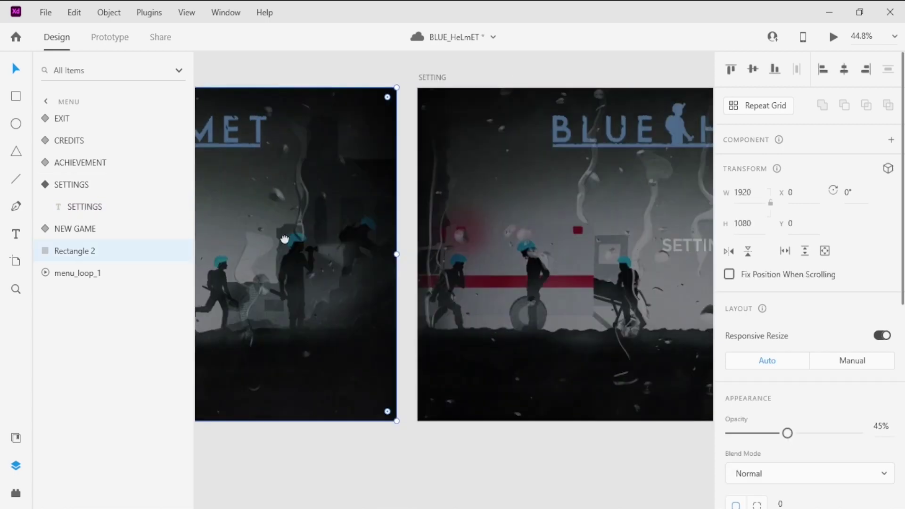
left_click(461, 254)
scroll(533, 273, "up", 2)
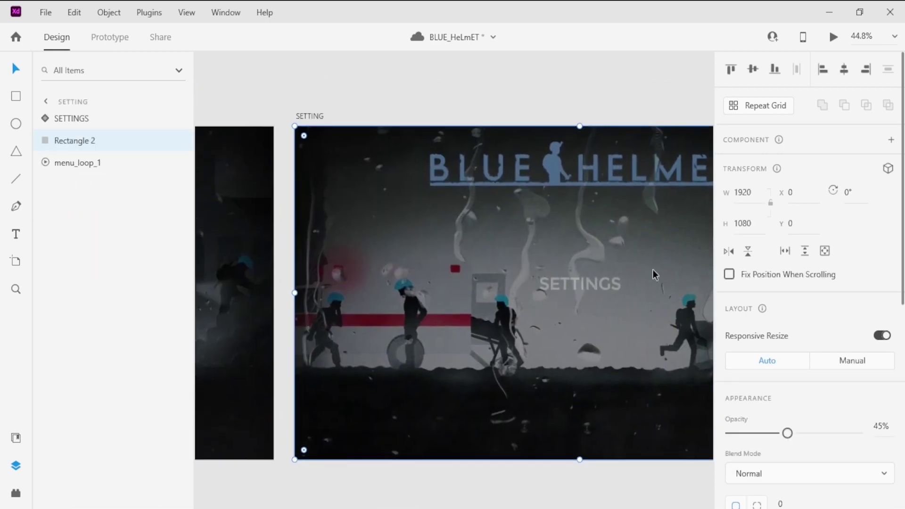
scroll(652, 270, "down", 3)
scroll(635, 258, "up", 4)
left_click_drag(592, 250, 459, 353)
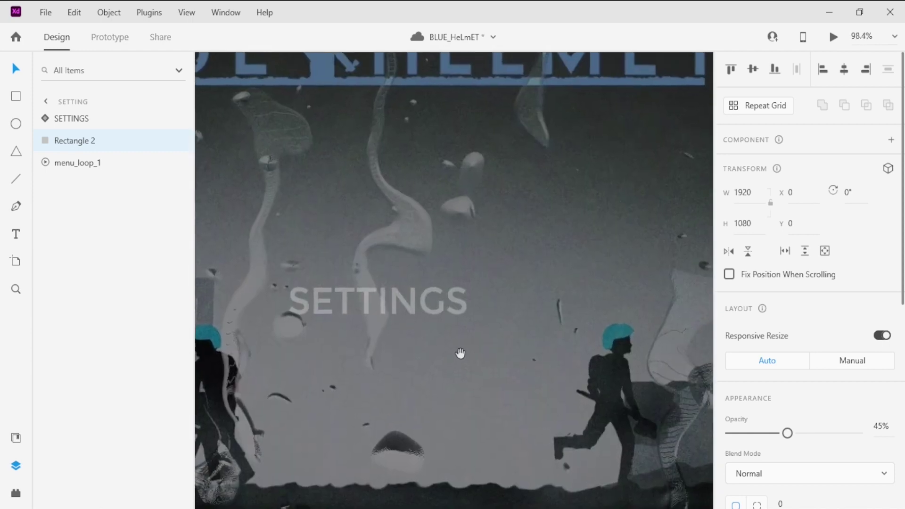
scroll(458, 327, "down", 1)
scroll(458, 330, "down", 2)
left_click_drag(410, 323, 410, 230)
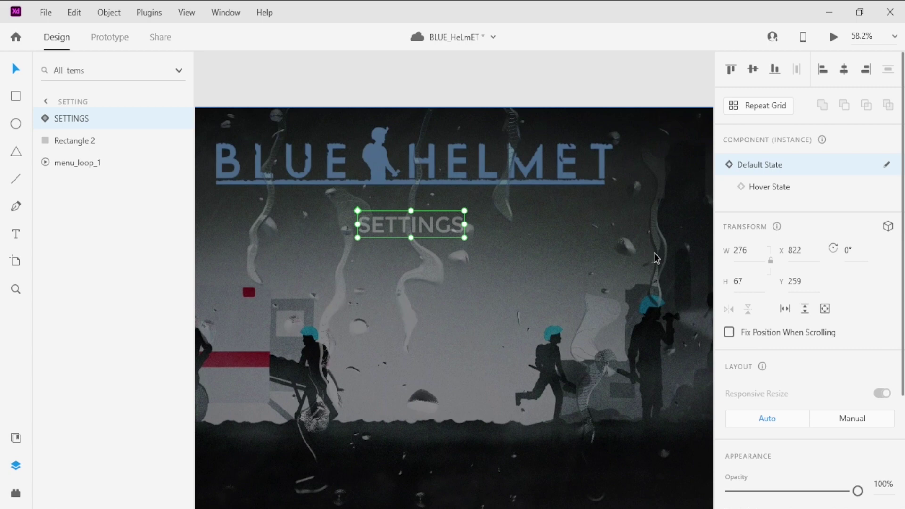
- Make the SETTINGS heading on the SETTING artboard solid white and enlarge its text beneath the BLUE HELMET logo
left_click(845, 194)
double_click(410, 228)
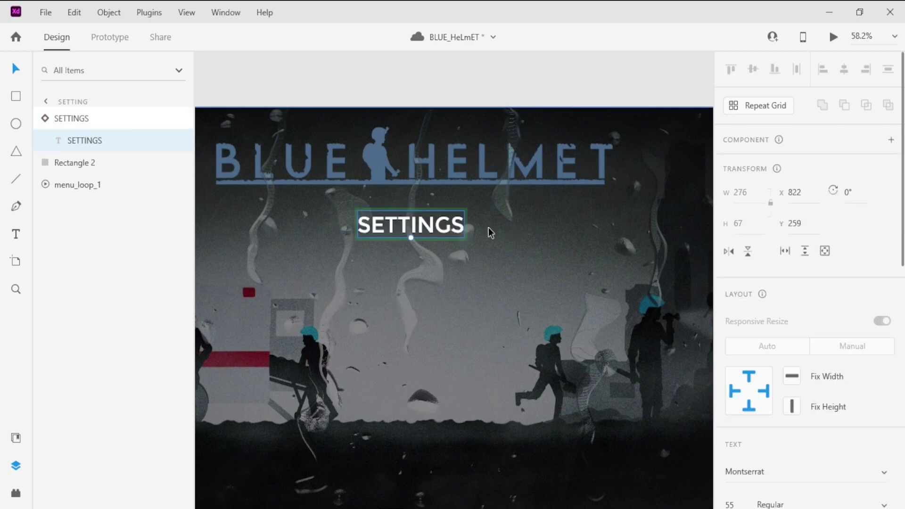
left_click_drag(411, 238, 410, 252)
left_click(578, 202)
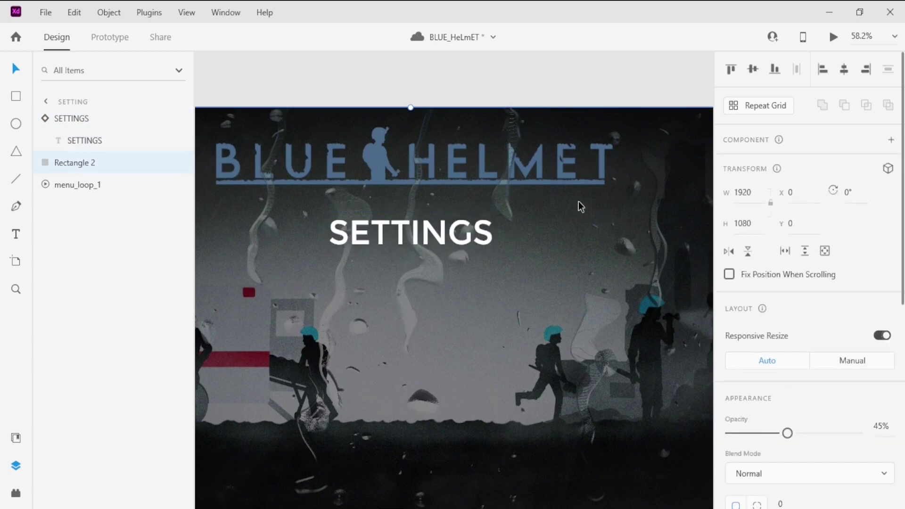
- Link the MENU artboard's SETTINGS component to the SETTING artboard with a Tap trigger, Auto-Animate, Ease In-Out easing and 0.6 s duration
scroll(584, 203, "down", 3)
scroll(229, 236, "down", 2)
scroll(229, 236, "up", 3)
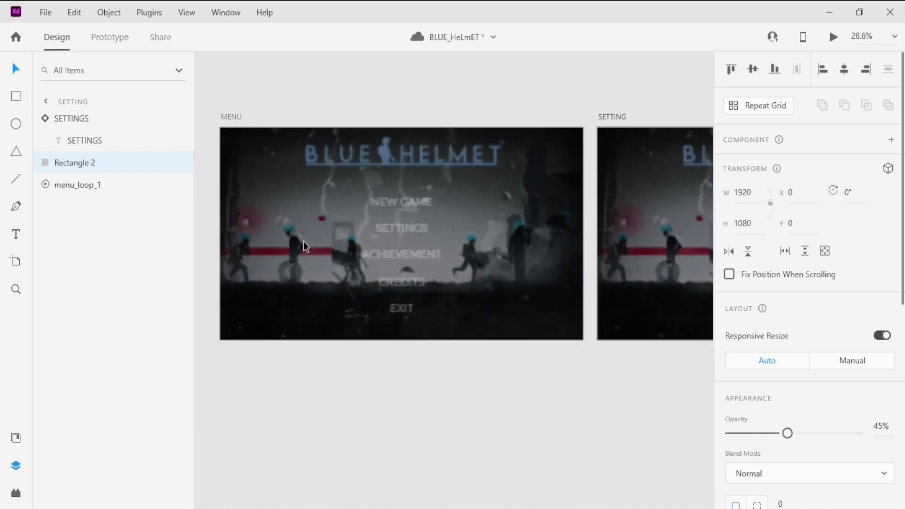
scroll(390, 188, "up", 2)
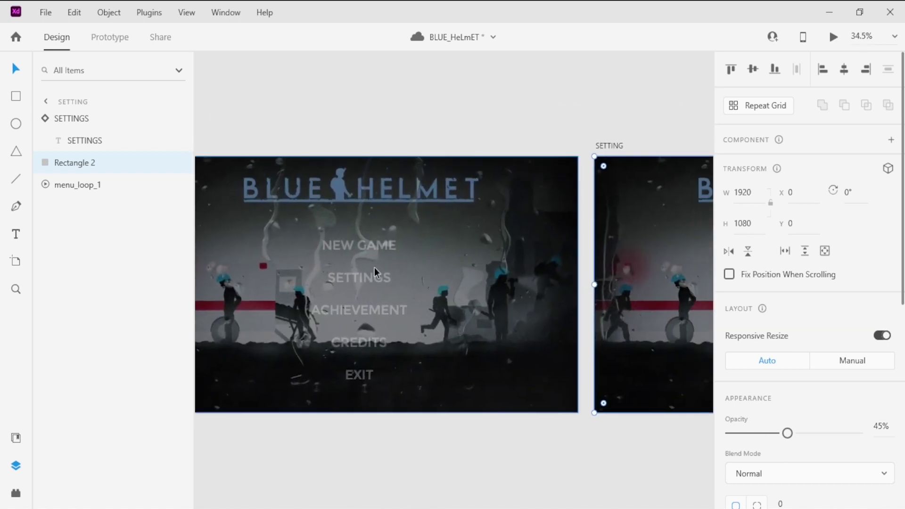
left_click(364, 275)
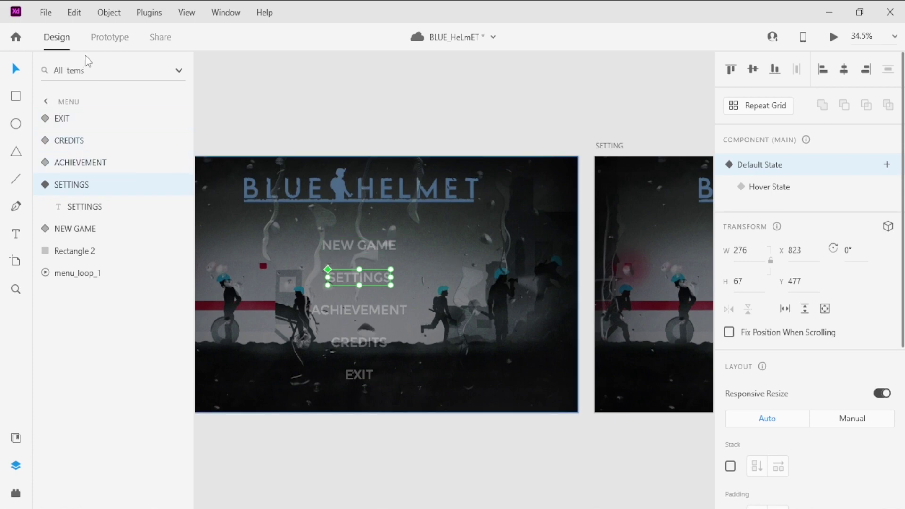
left_click(100, 43)
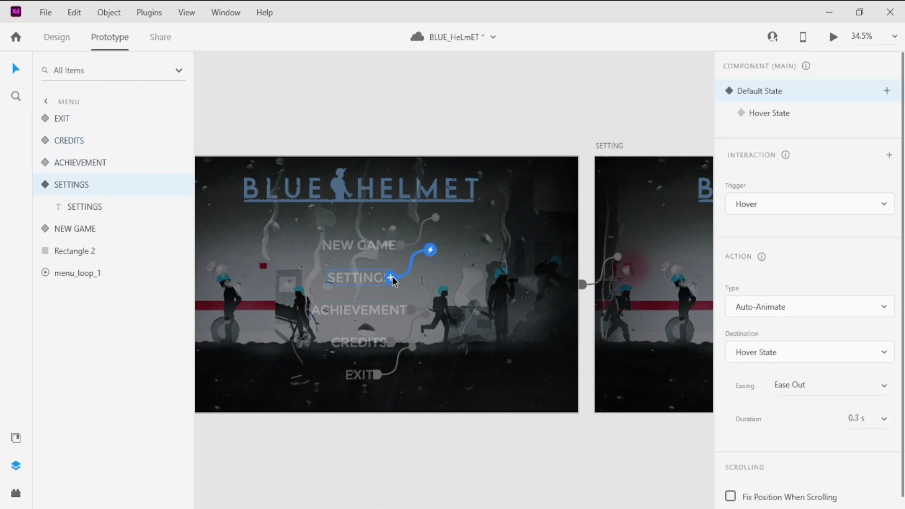
left_click_drag(392, 278, 639, 250)
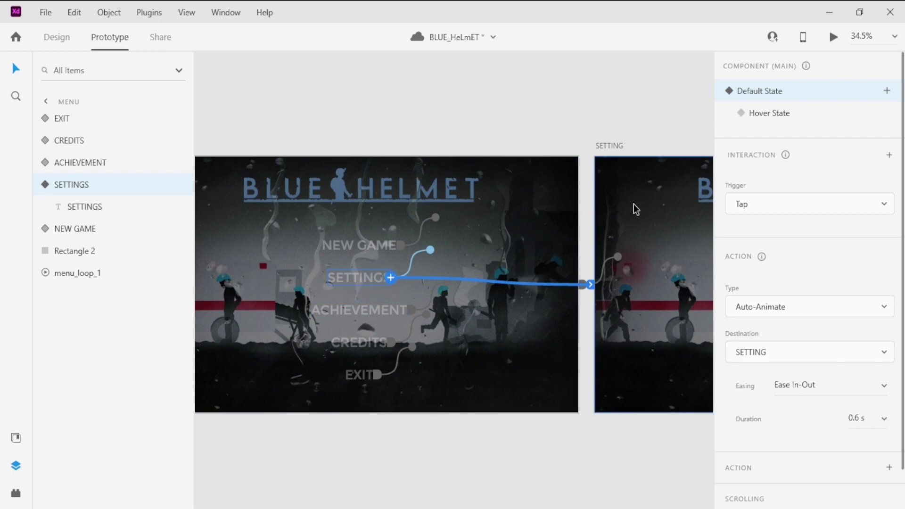
left_click(515, 133)
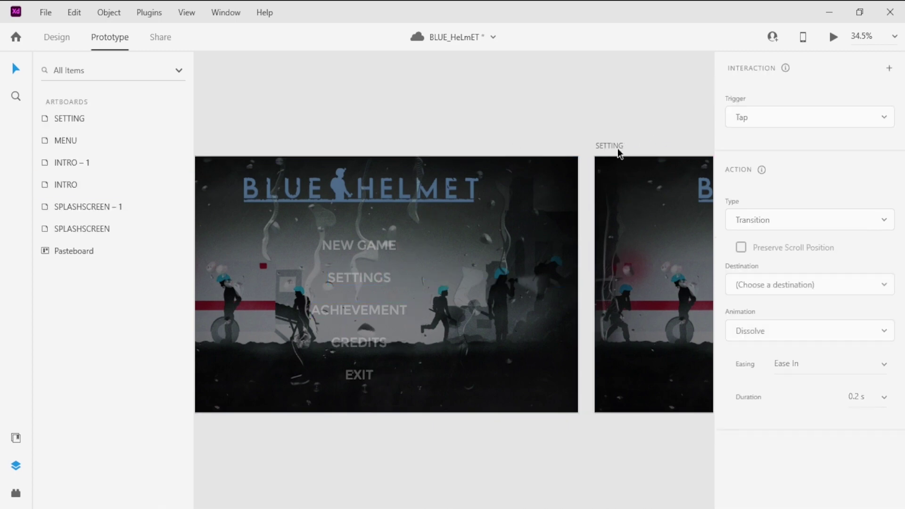
- Paste a copy of the MENU artboard beside the SETTING artboard and inspect its SETTINGS label's interaction
scroll(487, 246, "down", 1)
scroll(533, 313, "down", 1)
scroll(533, 313, "down", 3)
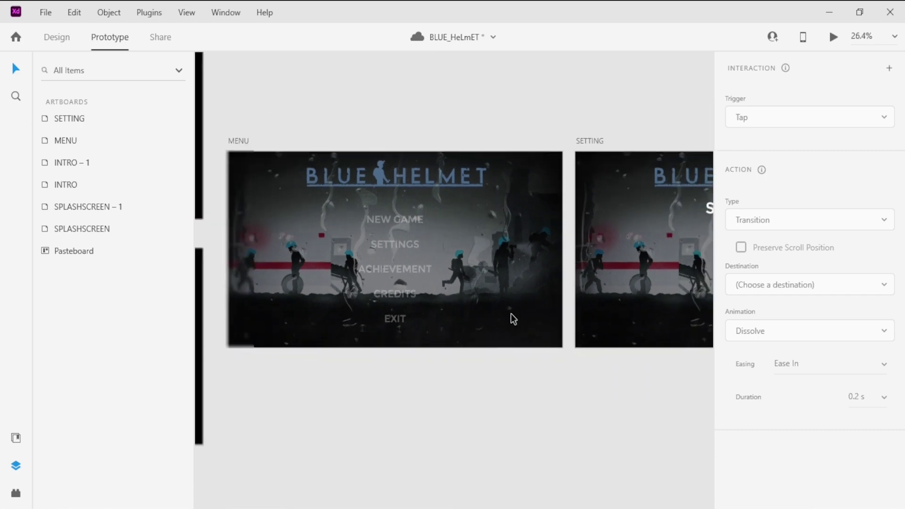
right_click(442, 364)
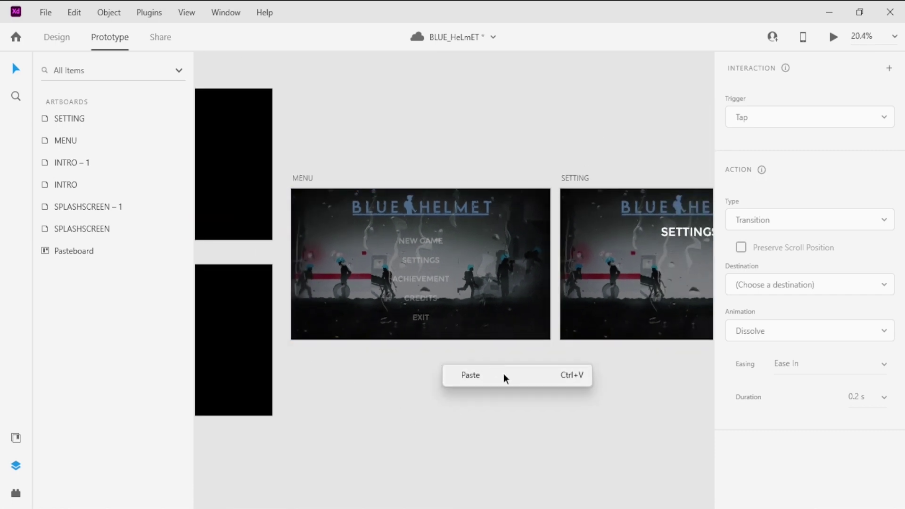
left_click(503, 373)
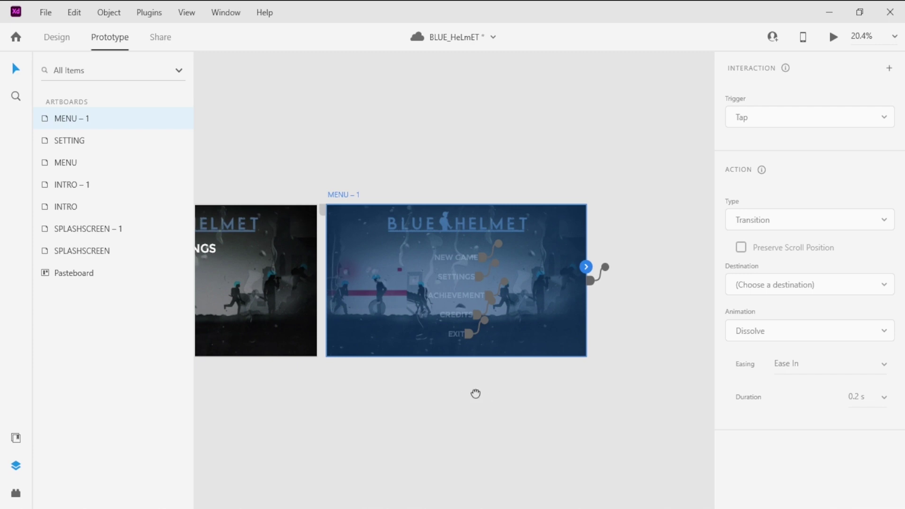
left_click_drag(475, 394, 603, 334)
left_click(530, 122)
left_click(603, 220)
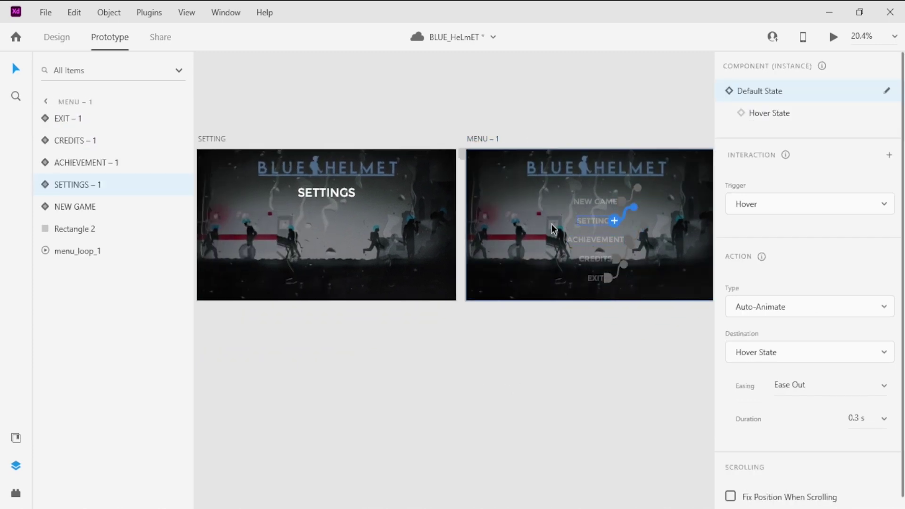
- Replace the pasted menu artboard with a fresh copy of MENU that includes the link from SETTINGS
left_click(505, 136)
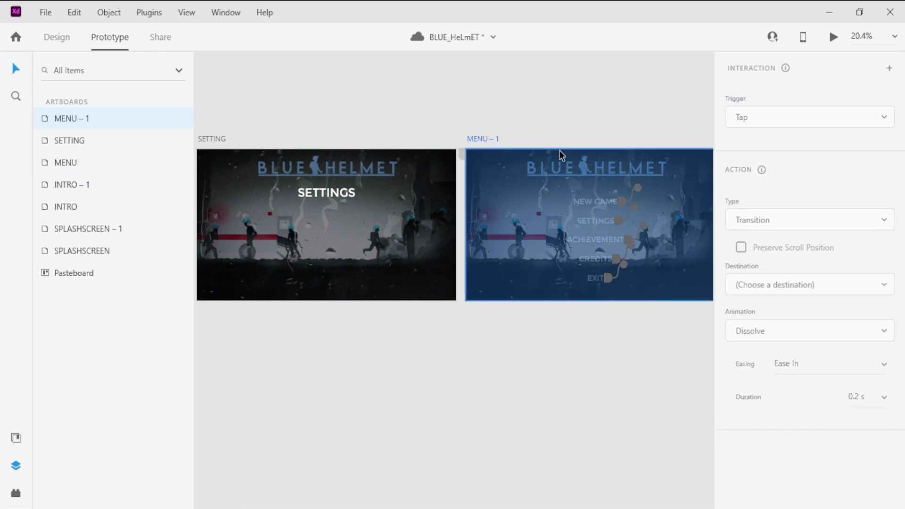
key("Delete")
left_click_drag(499, 192, 726, 184)
left_click_drag(483, 287, 590, 286)
left_click(391, 209)
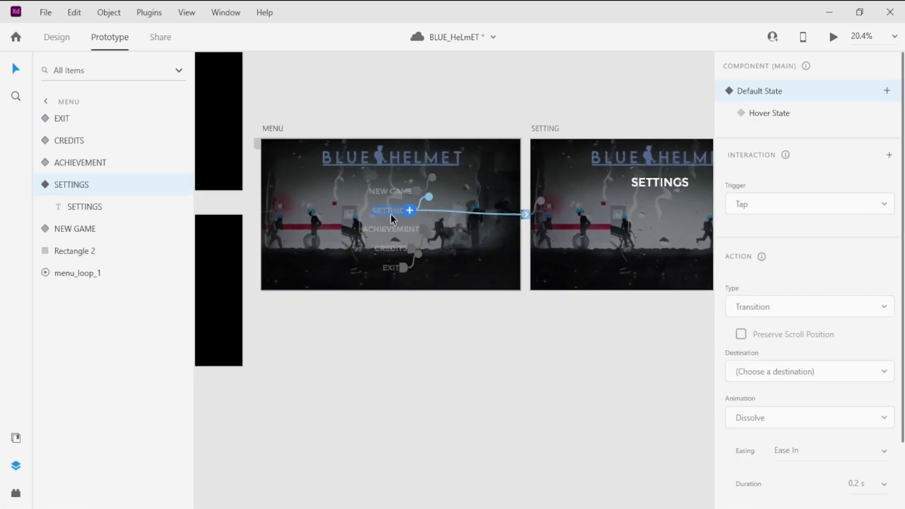
right_click(277, 134)
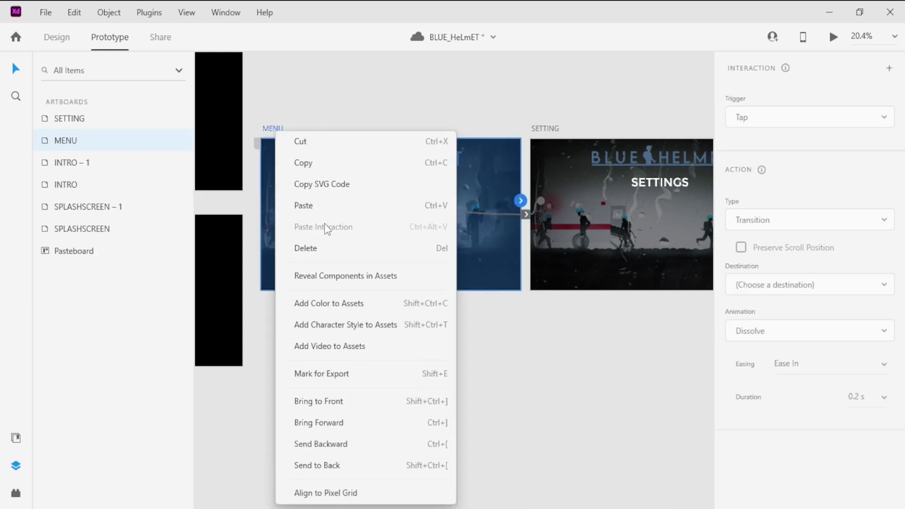
left_click(328, 162)
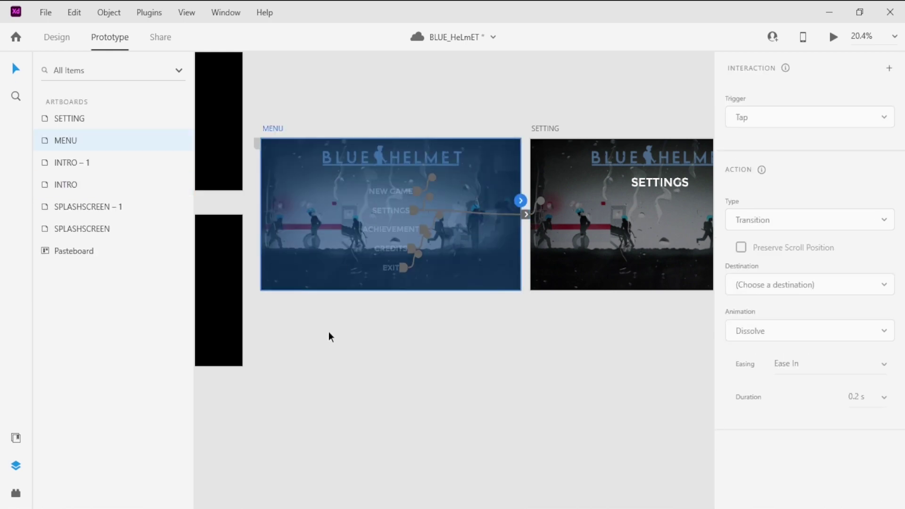
right_click(314, 351)
left_click(332, 356)
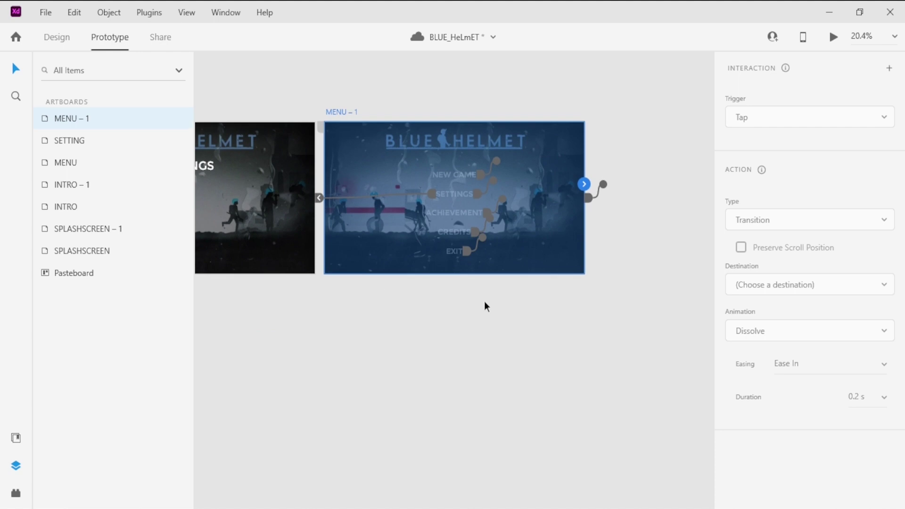
- Delete the NEW GAME and ACHIEVEMENT labels from the MENU – 1 artboard
left_click(461, 177)
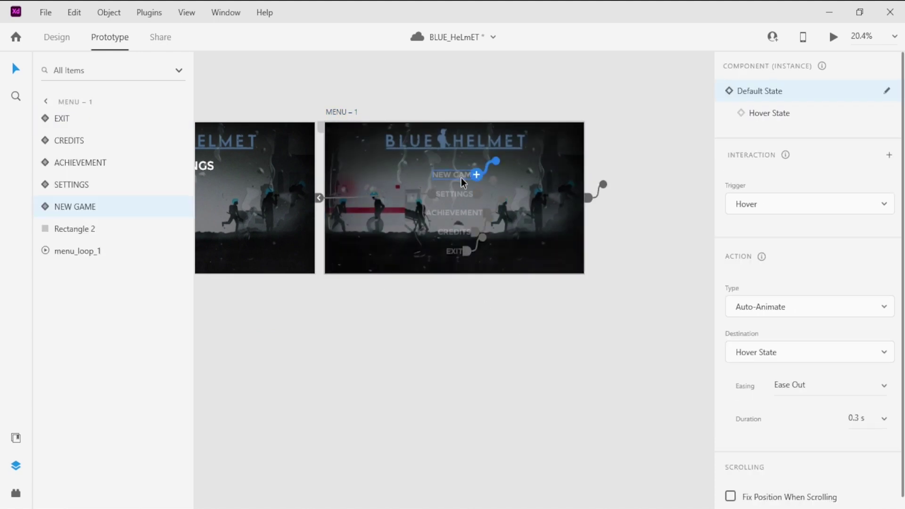
key("Delete")
key("Delete")
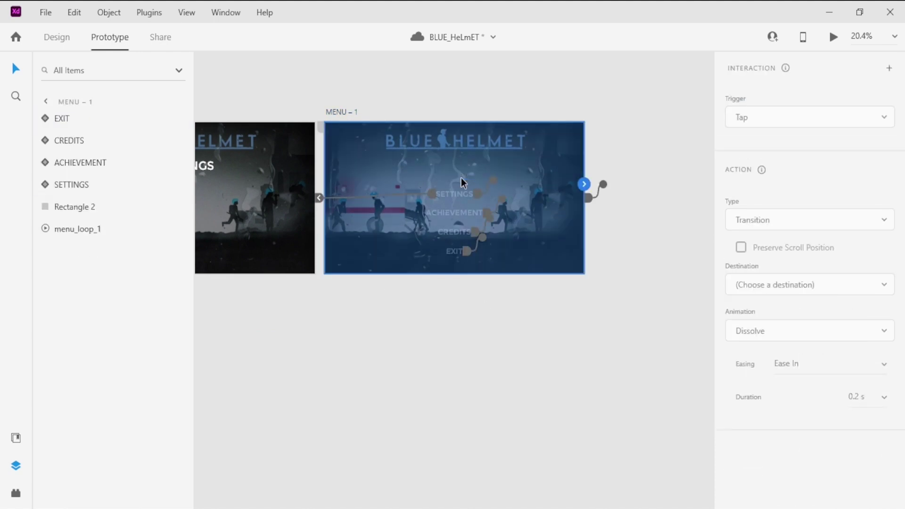
left_click(462, 211)
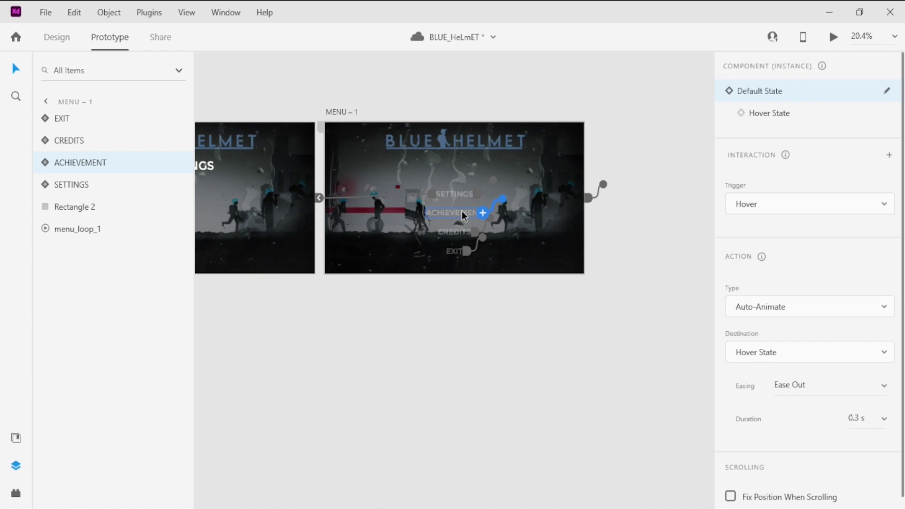
key("Delete")
key("Delete")
- Delete the CREDITS and EXIT labels from the MENU – 1 artboard
left_click(456, 236)
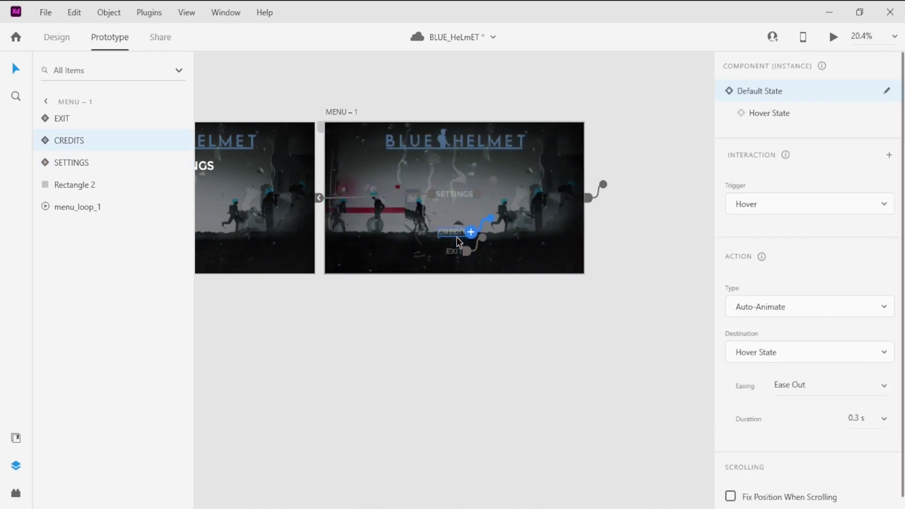
key("Delete")
key("Delete")
left_click(456, 250)
left_click(459, 251)
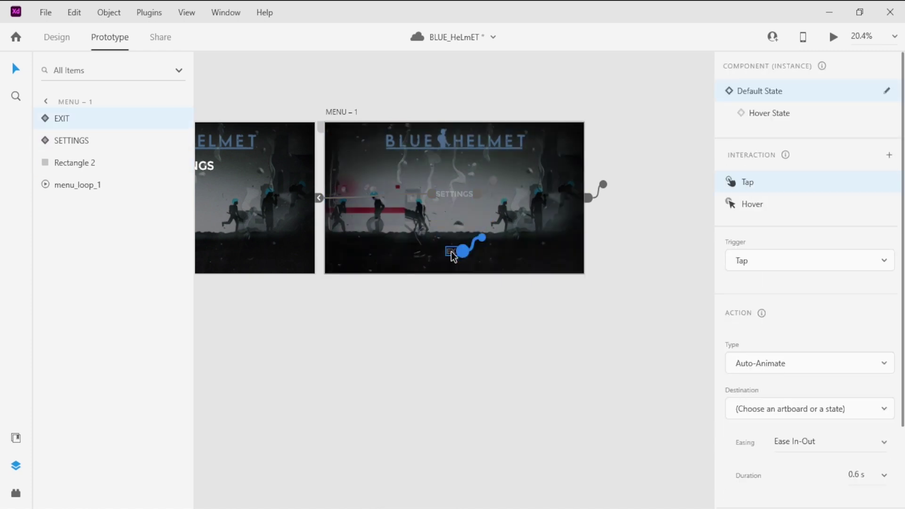
key("Delete")
key("Delete")
key("Delete")
left_click(477, 290)
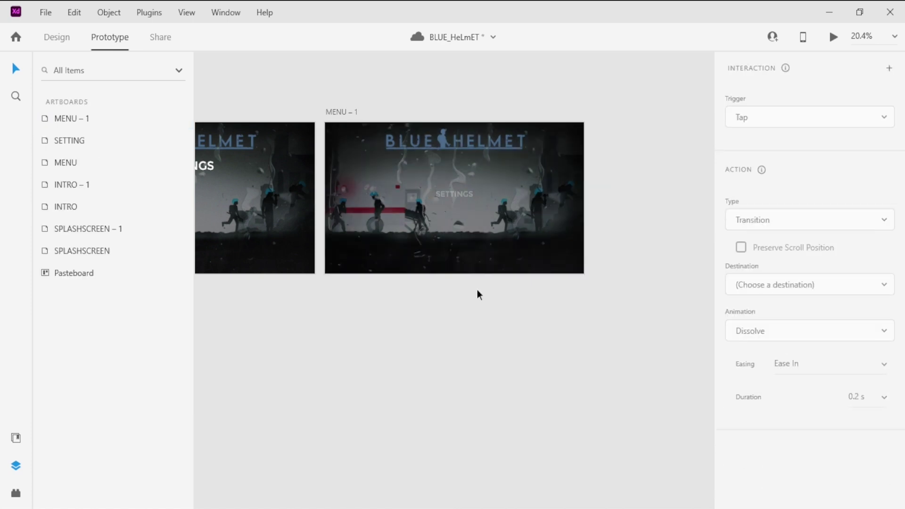
- Inspect the SETTINGS label's interactions on the MENU – 1 artboard and return to the list of all artboards
left_click(351, 112)
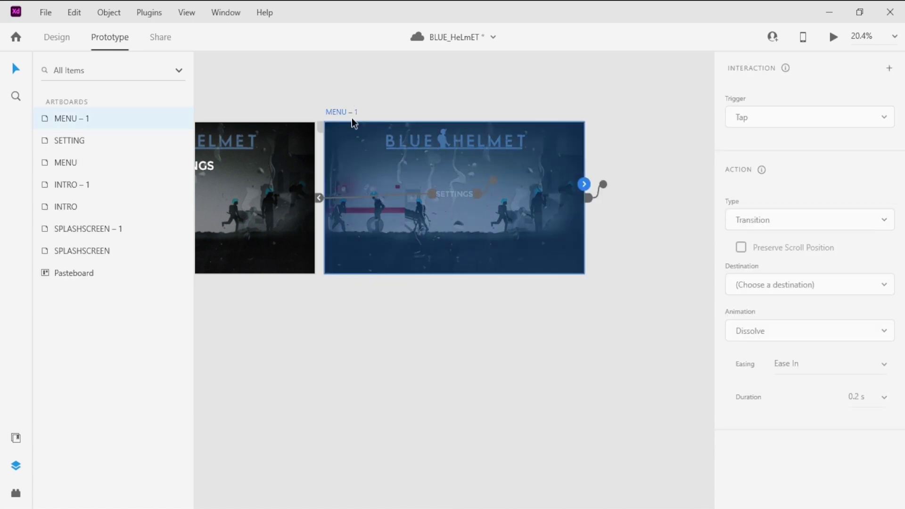
scroll(463, 187, "up", 5)
left_click(445, 211)
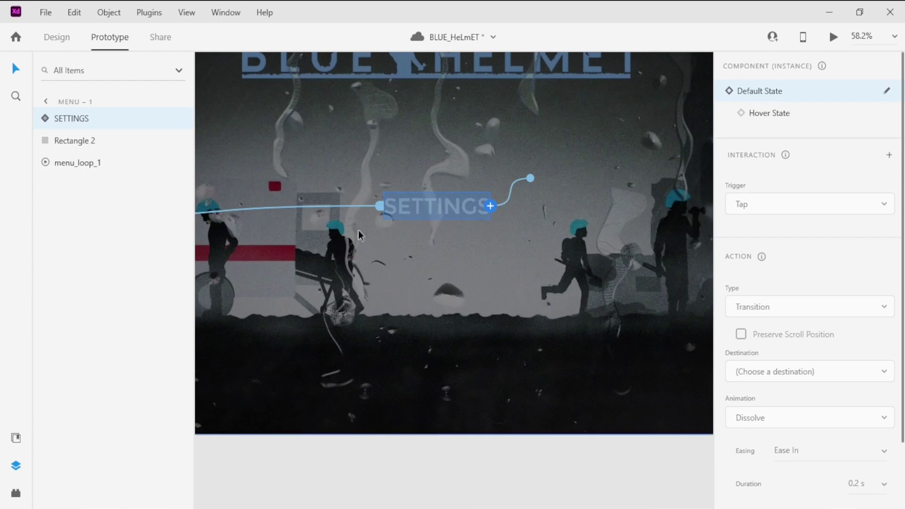
scroll(358, 235, "down", 6)
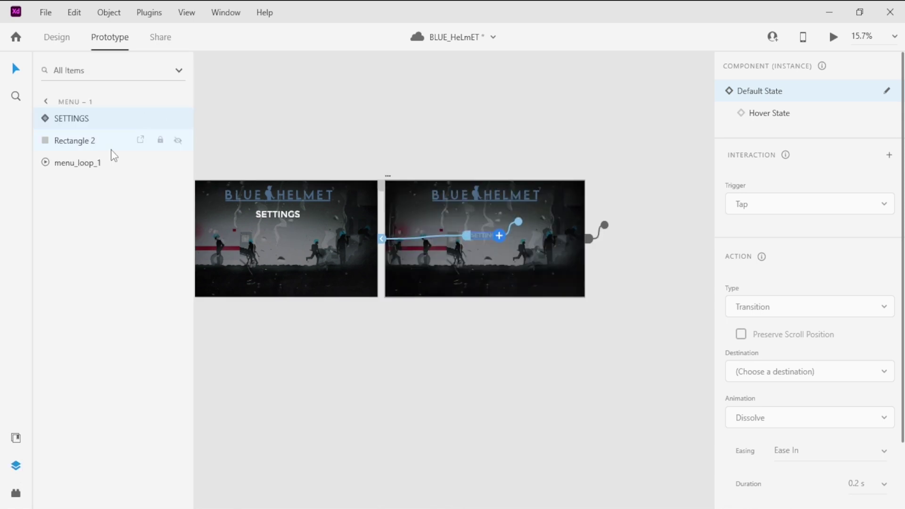
key("ctrl+0")
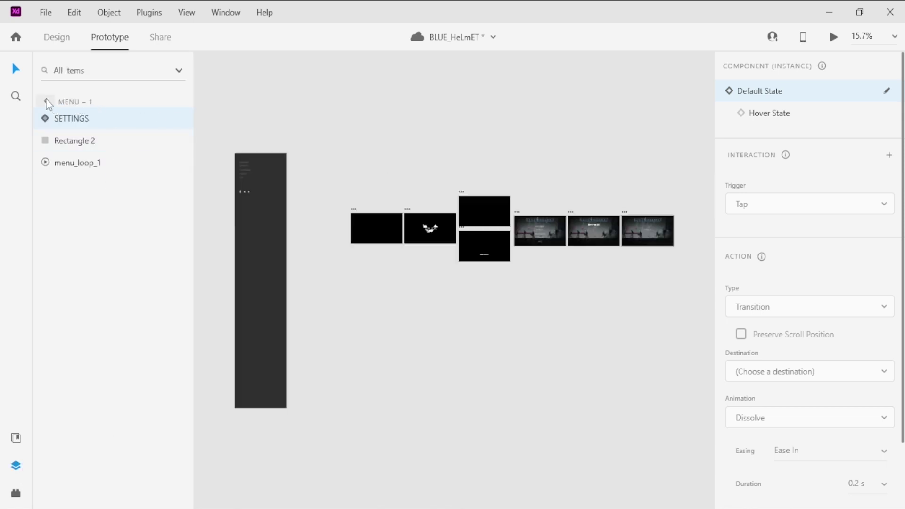
left_click(57, 105)
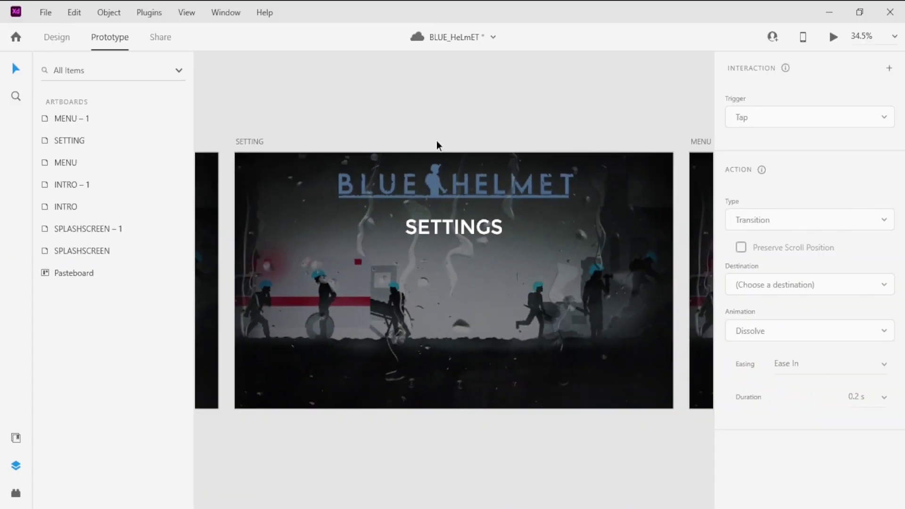
- Check the main SETTINGS component's link on the MENU artboard and delete the MENU – 1 artboard
scroll(436, 140, "down", 3)
scroll(508, 167, "up", 4)
left_click_drag(391, 193, 608, 227)
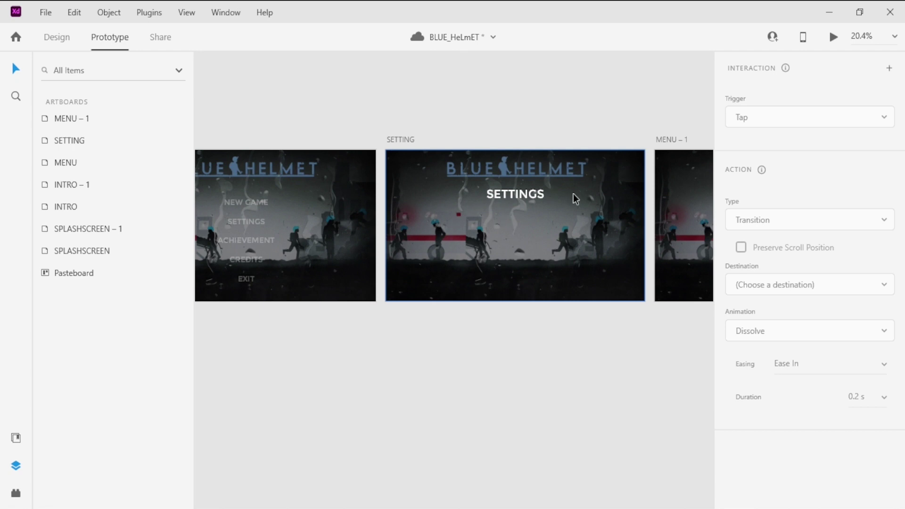
left_click(247, 220)
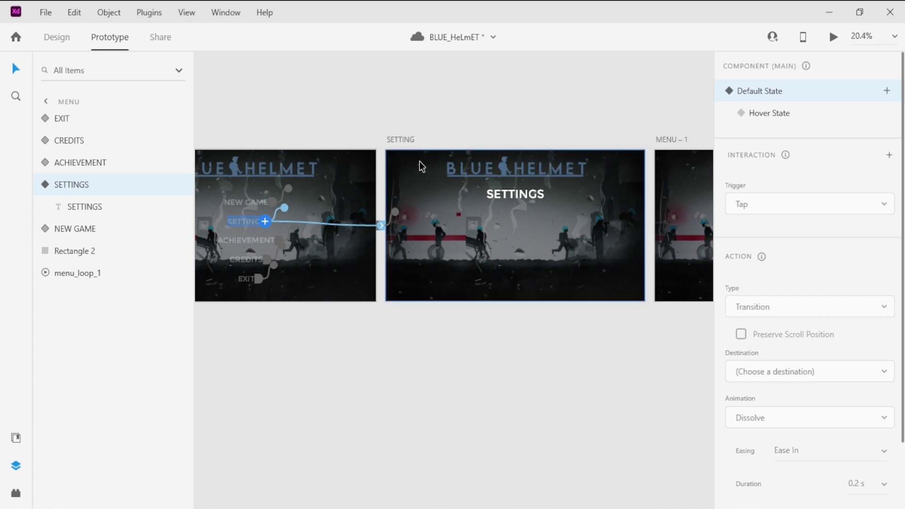
left_click(453, 124)
left_click(671, 139)
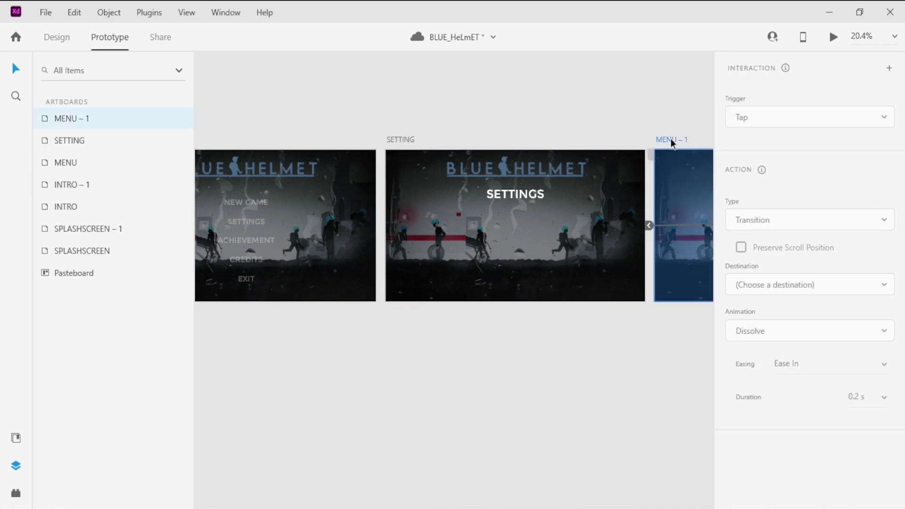
key("Delete")
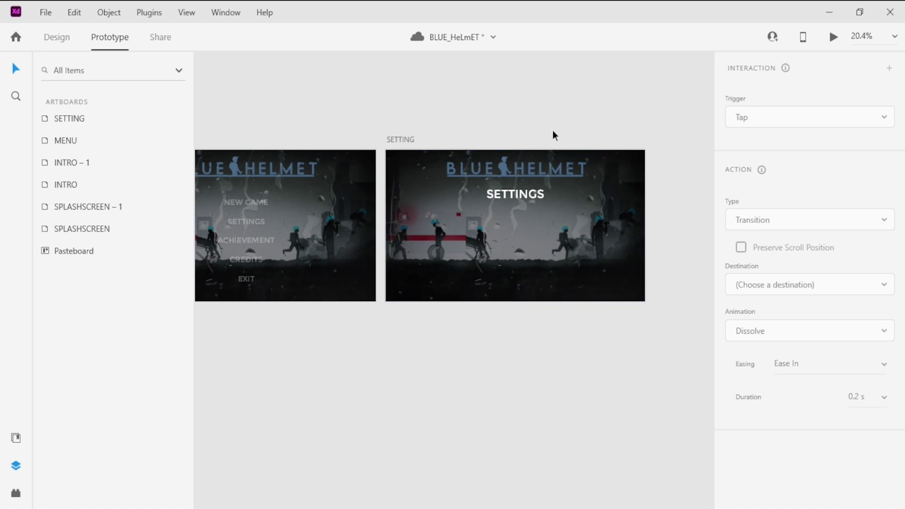
- Return to Design mode with the SETTING artboard framed for editing
scroll(553, 132, "down", 3)
scroll(542, 151, "up", 5)
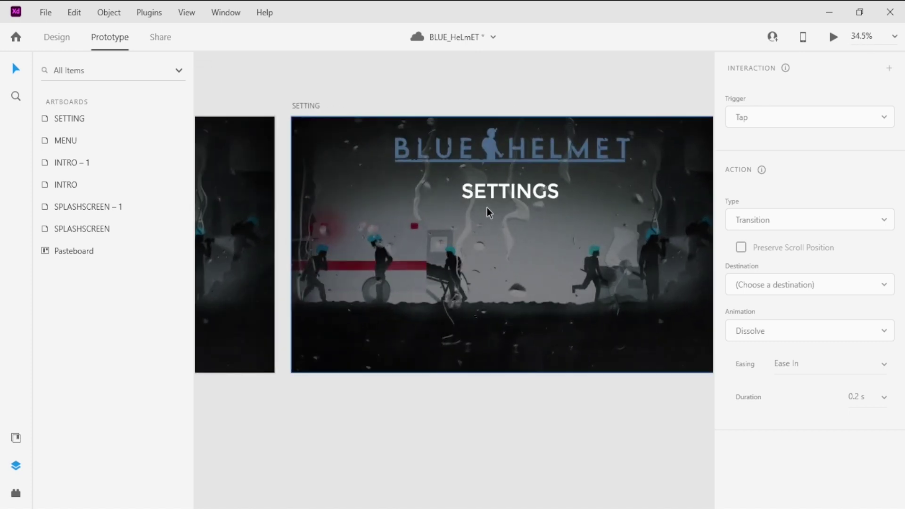
scroll(488, 211, "down", 2)
scroll(483, 214, "up", 4)
scroll(592, 220, "down", 1)
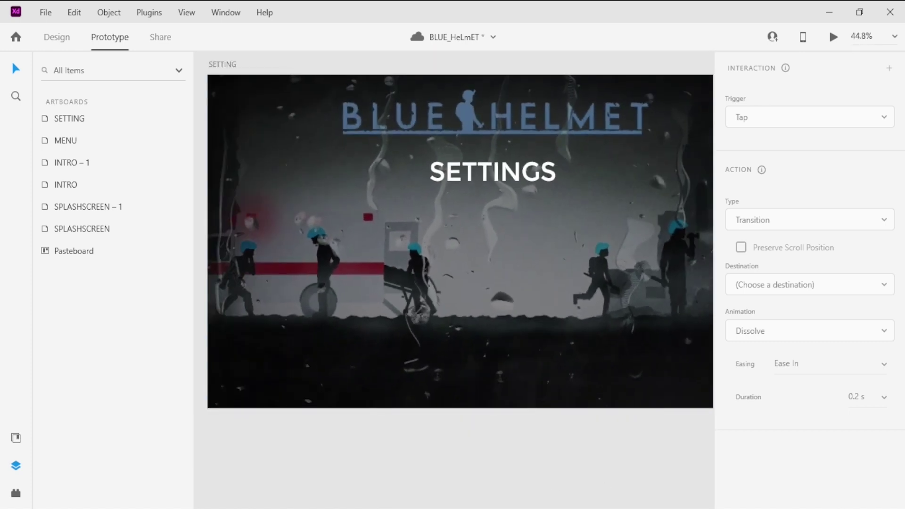
left_click(60, 37)
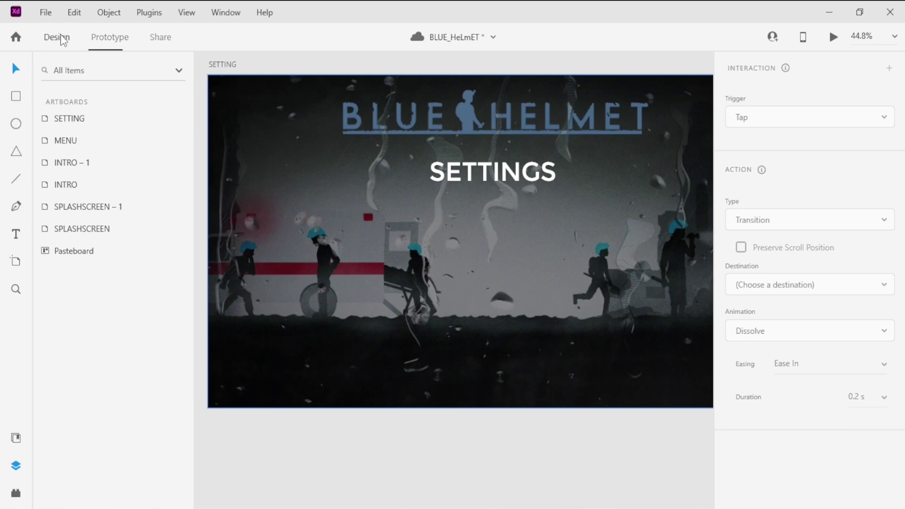
- Add a GRAPHICS text label on the SETTING artboard, below and to the left of the SETTINGS heading, at X 177, Y 440
left_click(22, 233)
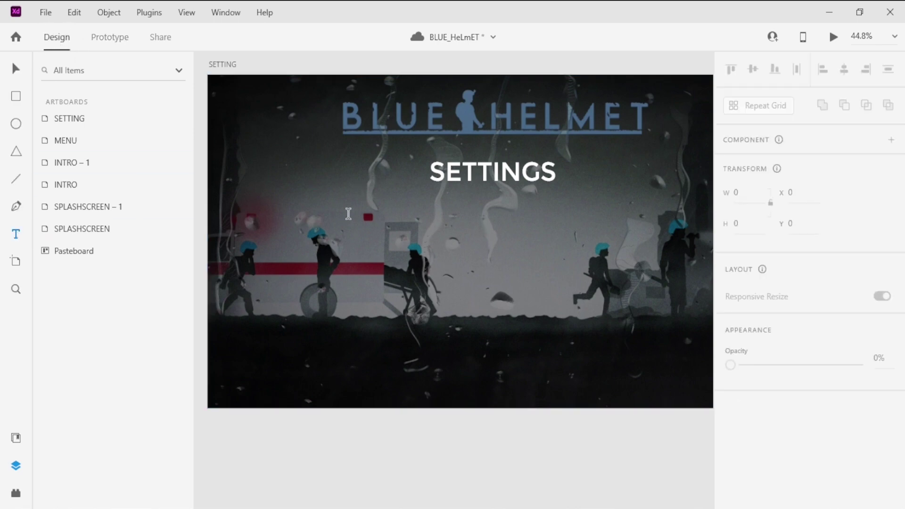
left_click(279, 232)
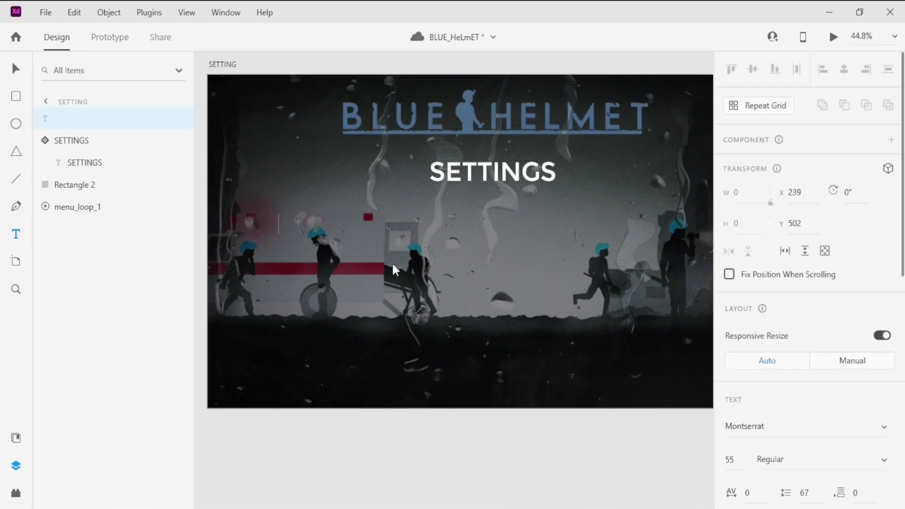
type("g")
key("BackSpace")
type("GRAPHICS")
left_click(18, 69)
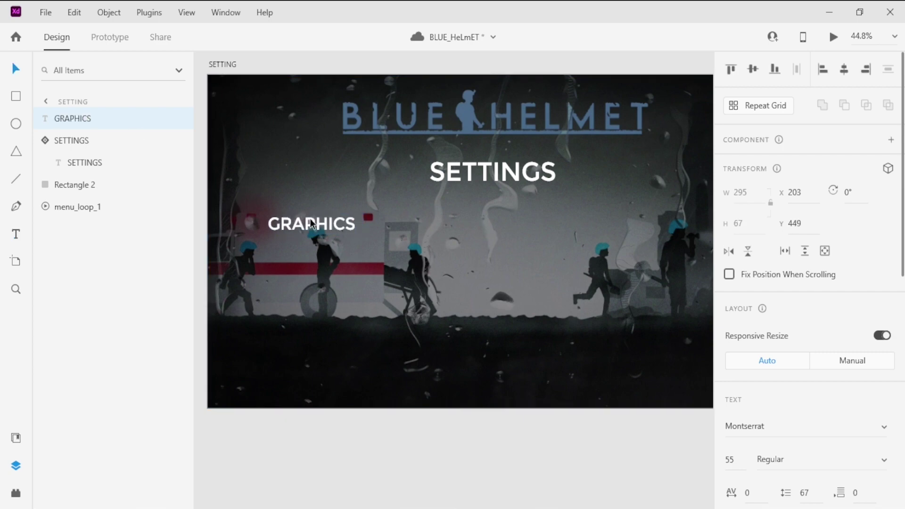
left_click_drag(325, 225, 307, 314)
- Try repeating the GRAPHICS label downward as a four-row Repeat Grid
left_click(759, 105)
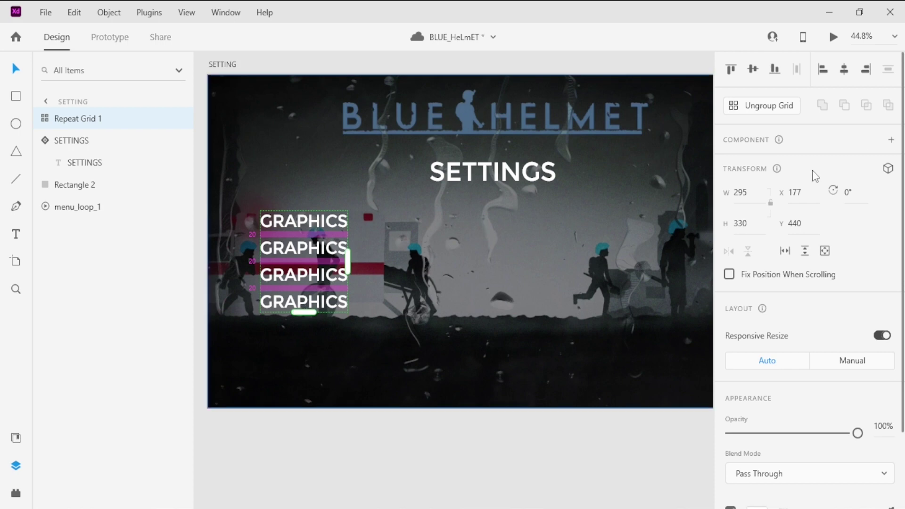
scroll(858, 263, "down", 4)
scroll(678, 246, "up", 1)
key("ctrl+z")
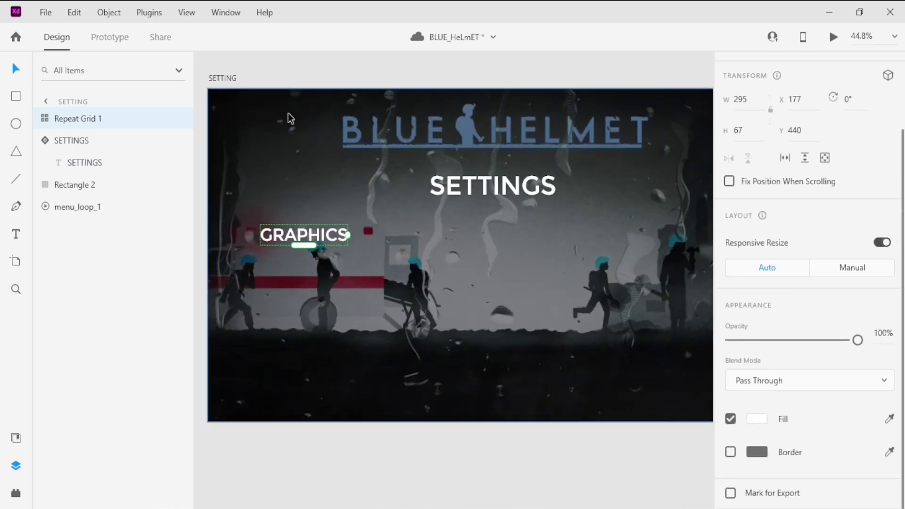
key("Escape")
left_click(286, 230)
key("ctrl+z")
- Duplicate the GRAPHICS label three times downward to form an evenly spaced column of four labels
key("ctrl+d")
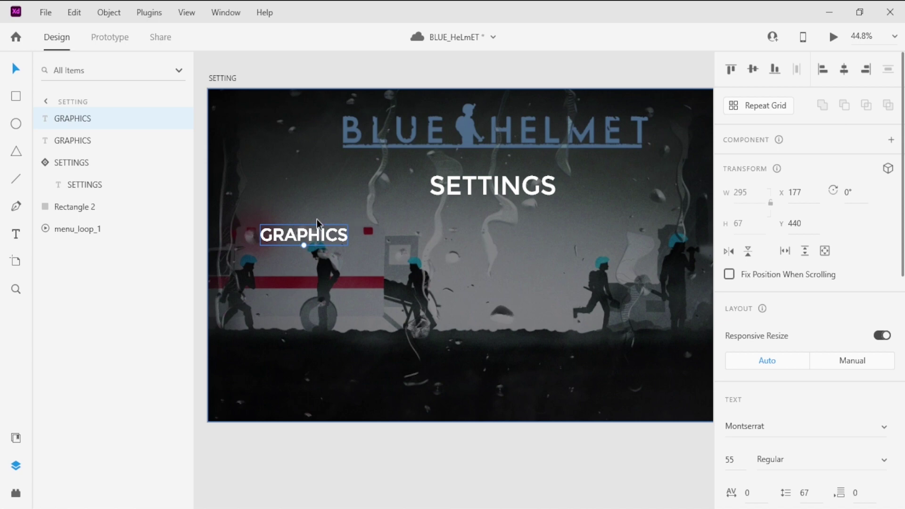
left_click_drag(322, 226, 322, 346)
key("ctrl+d")
key("ctrl+d")
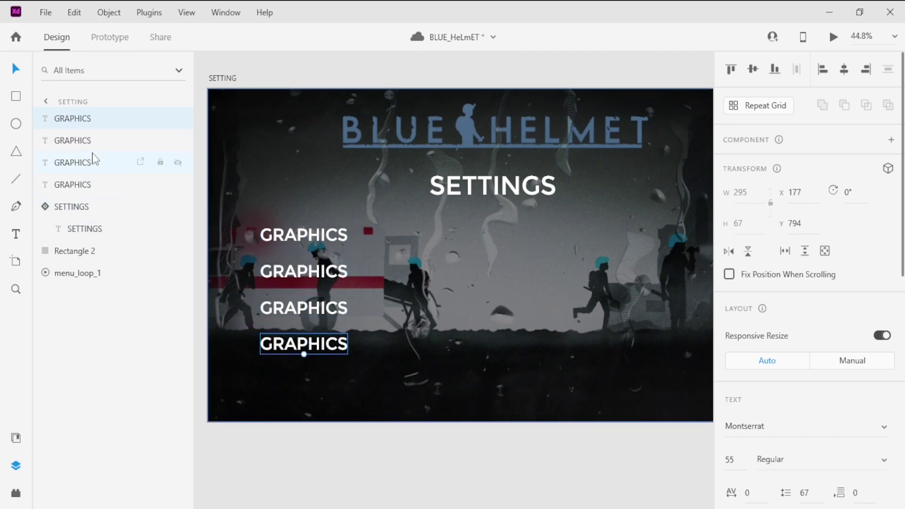
- Change the text of the three lower GRAPHICS labels to BRIGHTNESS, MUSIC and SOUND Fx
double_click(311, 278)
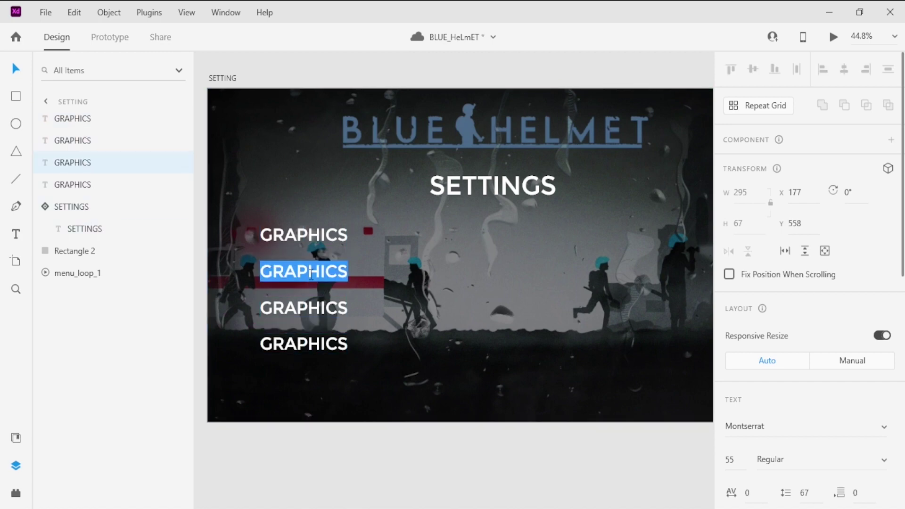
type("BRIGHTNESS")
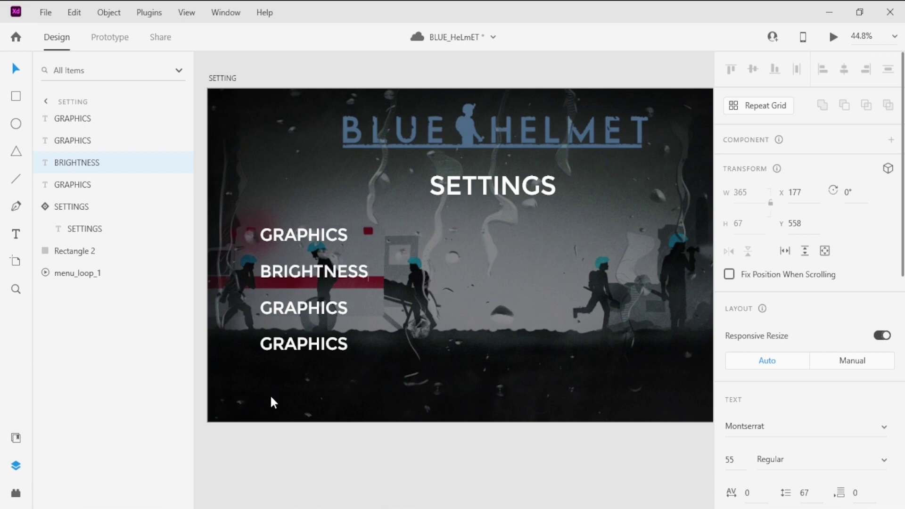
double_click(306, 310)
type("MUSIC")
left_click(317, 348)
double_click(317, 349)
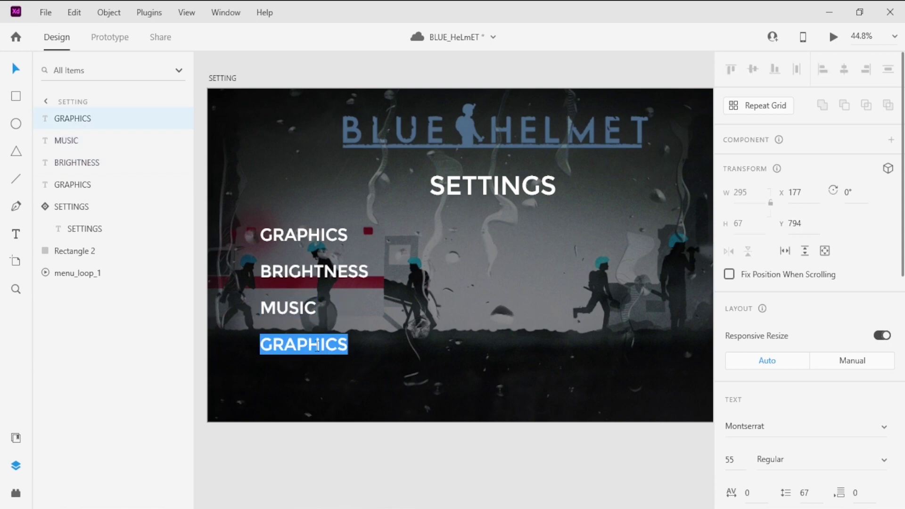
type("SOUND Fx")
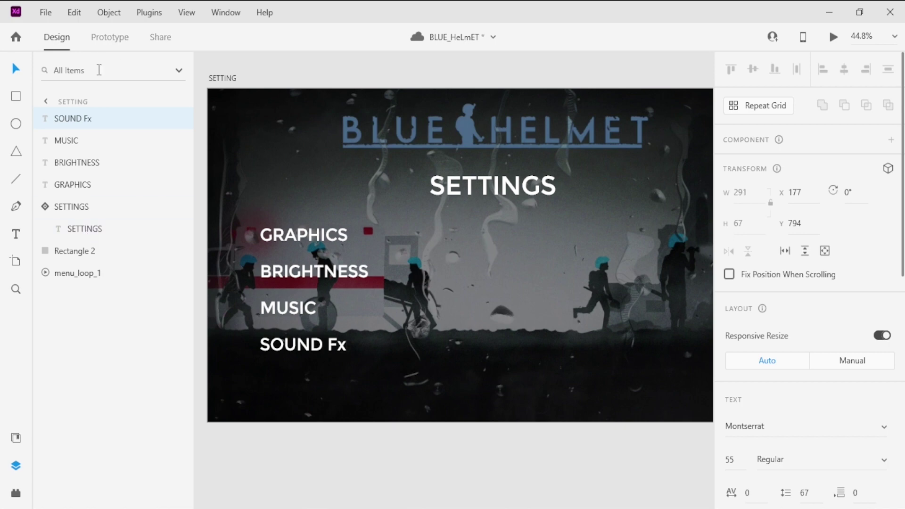
key("Escape")
left_click(424, 467)
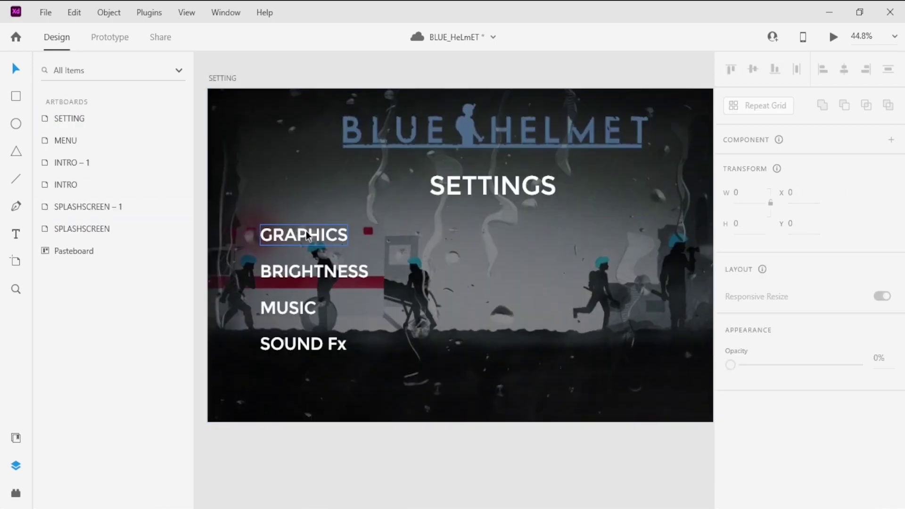
- Duplicate the GRAPHICS, BRIGHTNESS, MUSIC and SOUND Fx labels together
left_click(306, 232)
left_click(306, 274)
left_click(302, 309)
left_click(301, 345)
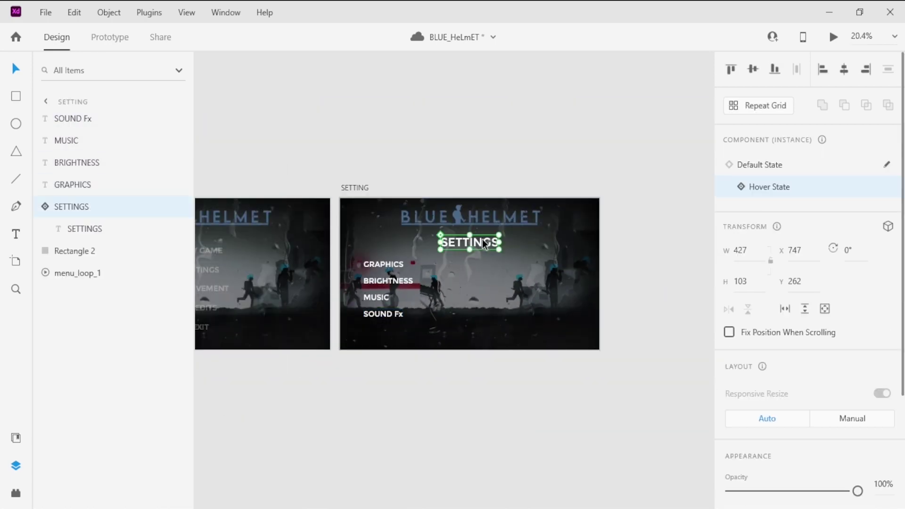
left_click(391, 304, "shift")
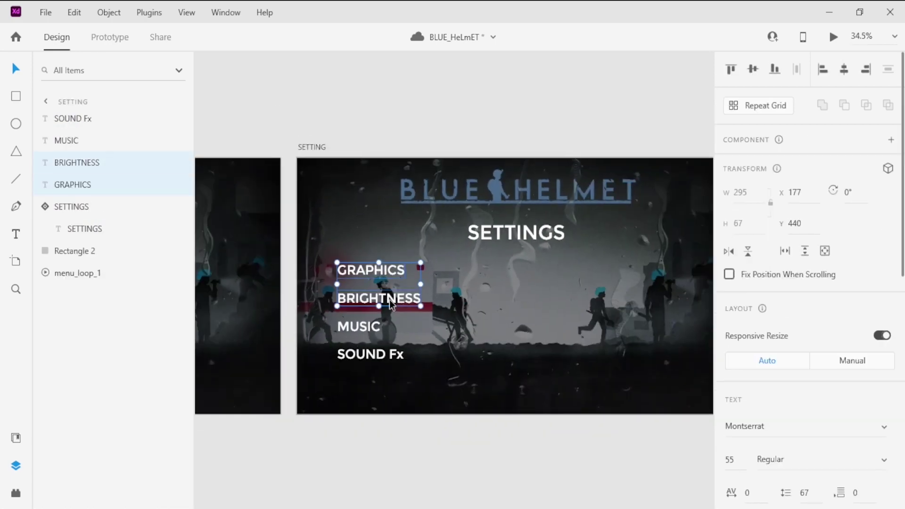
left_click(372, 327, "shift")
left_click(391, 354, "shift")
key("ctrl+d")
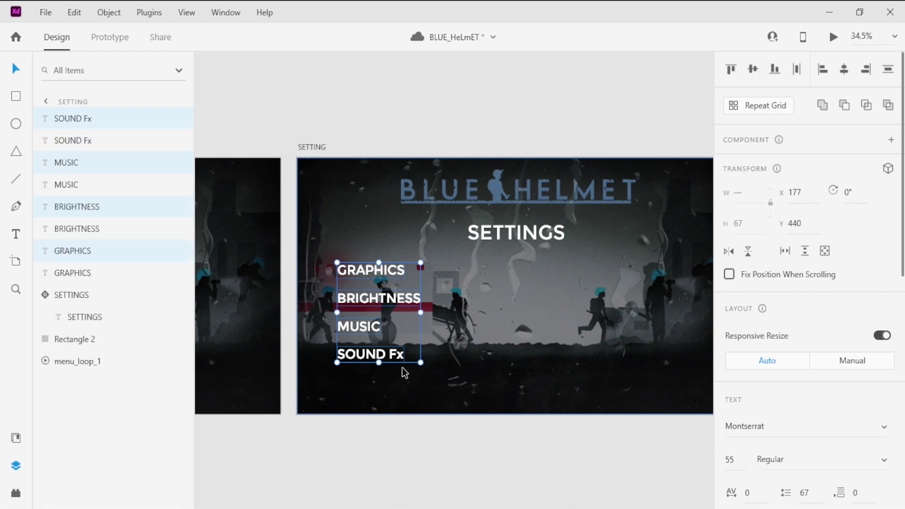
- Shift the duplicated labels horizontally to X 837 to form a second column beneath the SETTINGS heading
key("shift+Right")
key("shift+Right")
key("shift+Right")
key("shift+Right")
key("shift+Right")
key("shift+Right")
key("shift+Right")
key("shift+Right")
key("shift+Right")
key("shift+Right")
key("shift+Right")
key("shift+Right")
key("shift+Right")
key("shift+Right")
key("shift+Right")
key("shift+Right")
key("shift+Right")
key("shift+Right")
key("shift+Right")
key("shift+Right")
key("shift+Left")
key("shift+Left")
key("shift+Left")
left_click(548, 463)
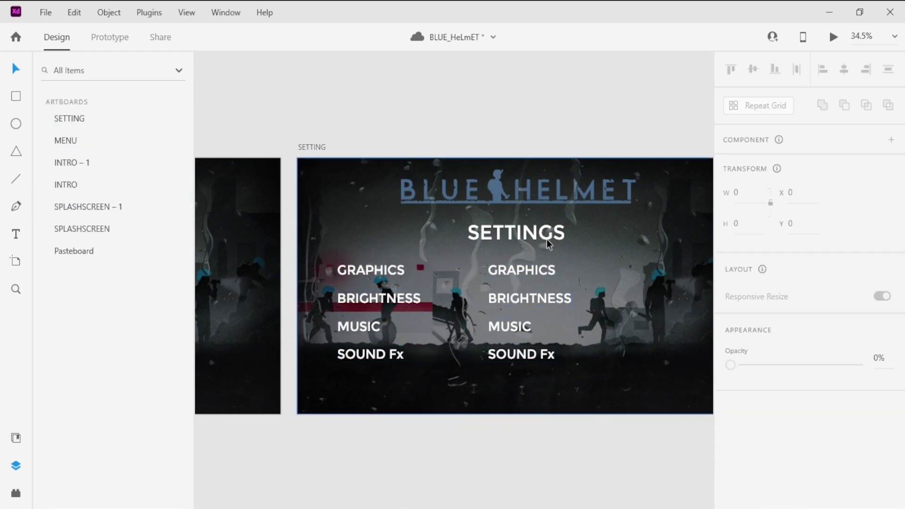
- Change the text of all four labels in the second column to LOW
double_click(535, 270)
type("LOW")
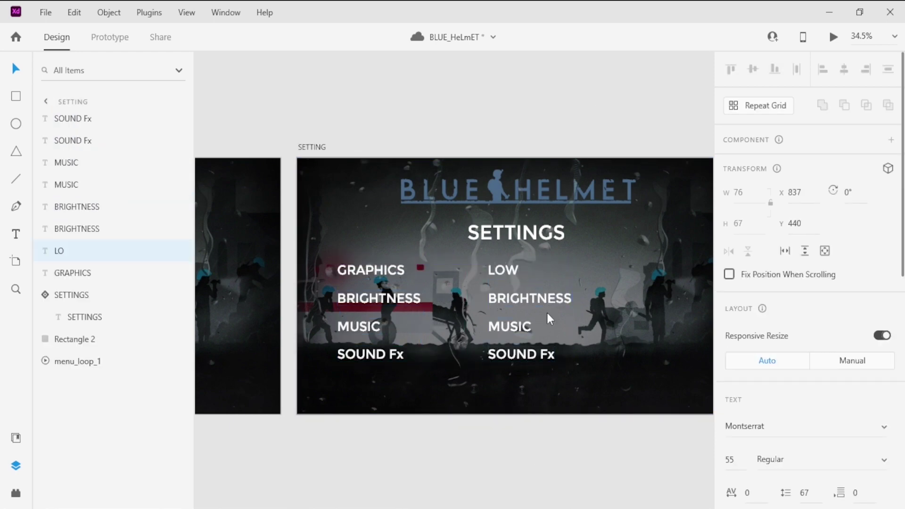
double_click(527, 301)
type("LOW")
double_click(510, 327)
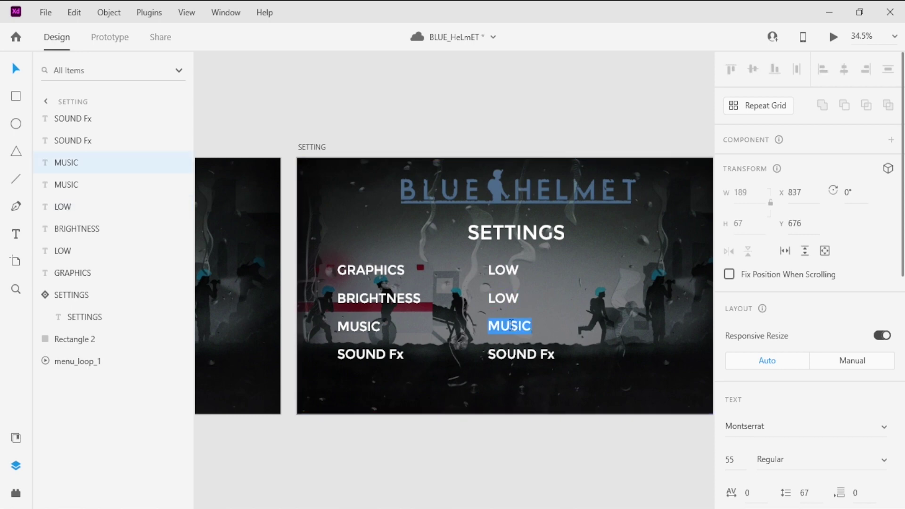
type("LOW")
double_click(518, 354)
type("LOW")
key("Escape")
- Select the four LOW labels and shift them right to X 907, centering them more closely under the SETTINGS heading
left_click_drag(547, 443, 488, 275)
left_click(107, 254)
left_click(505, 302, "shift")
left_click(505, 326, "shift")
left_click(505, 354, "shift")
key("shift+Right")
key("shift+Right")
key("shift+Right")
key("shift+Right")
key("shift+Right")
key("shift+Right")
key("shift+Right")
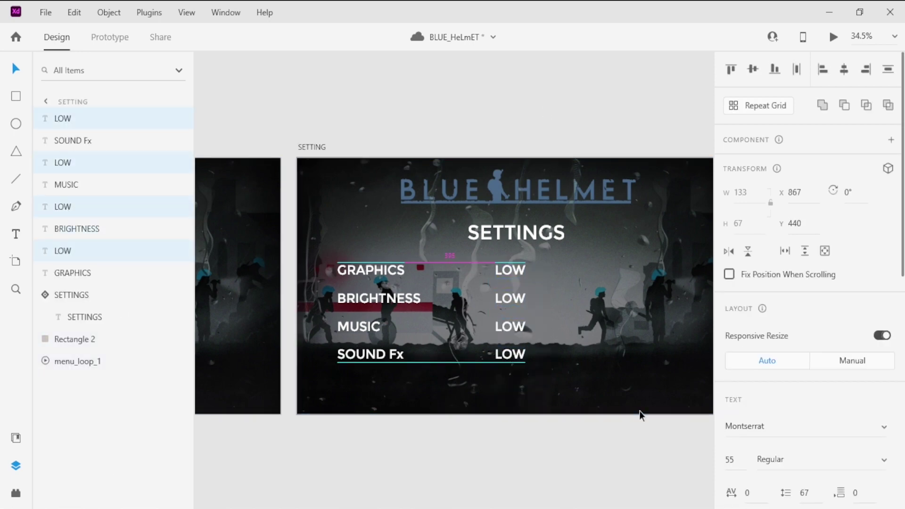
left_click(529, 453)
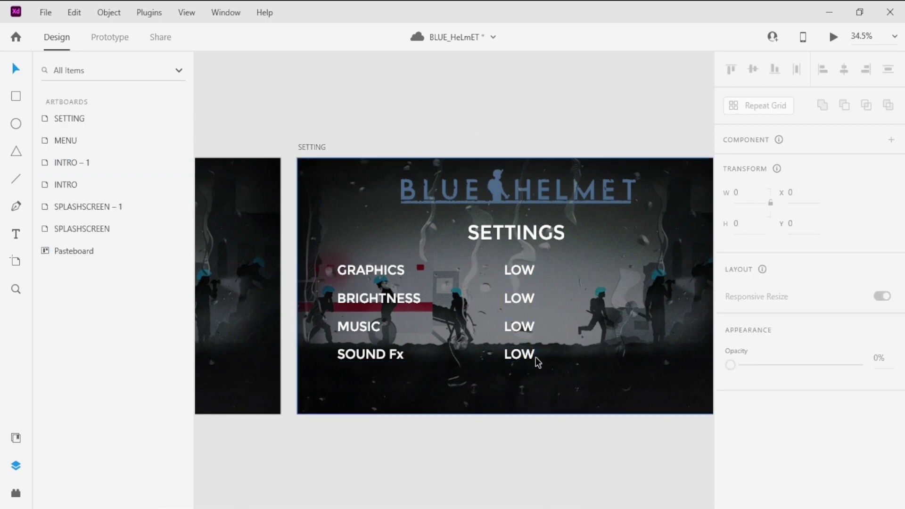
- Change the values beside MUSIC and SOUND Fx to ON
double_click(518, 326)
type("ON")
double_click(523, 352)
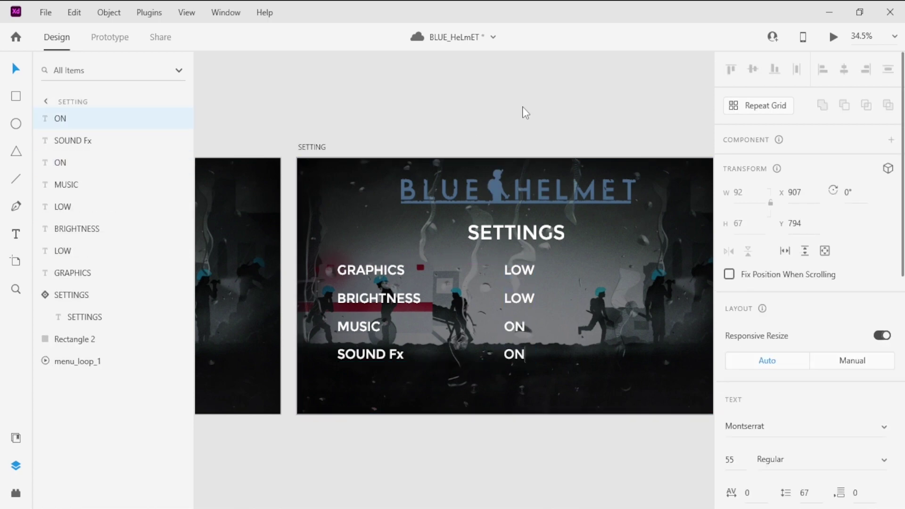
type("ON")
left_click(522, 106)
- Convert the white arrow icon on the pasteboard's dark rectangle into a component
scroll(481, 140, "down", 5)
scroll(432, 238, "down", 3)
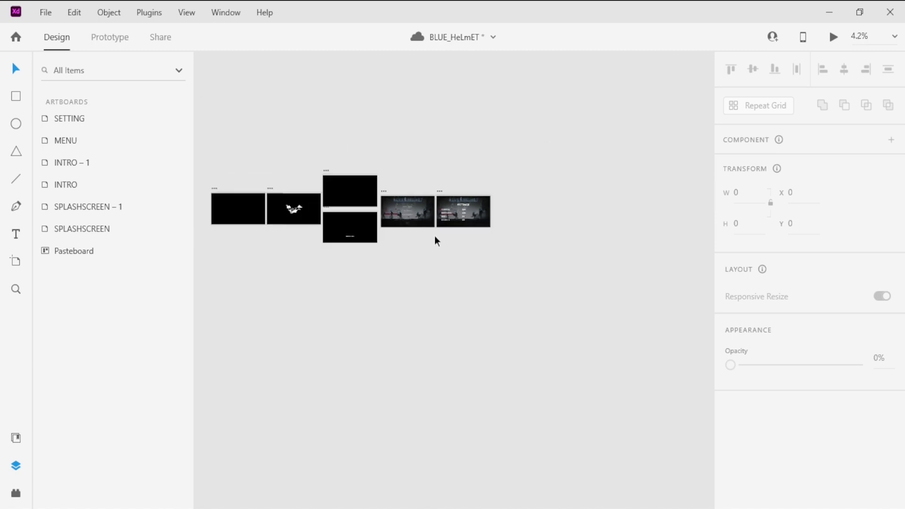
scroll(368, 233, "up", 1)
scroll(369, 236, "down", 2)
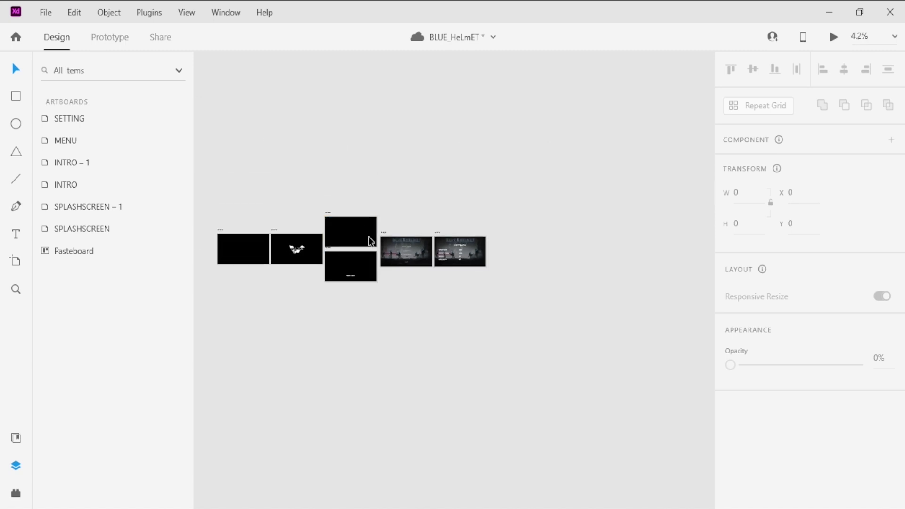
scroll(264, 253, "up", 3)
scroll(341, 241, "down", 1)
scroll(259, 197, "up", 8)
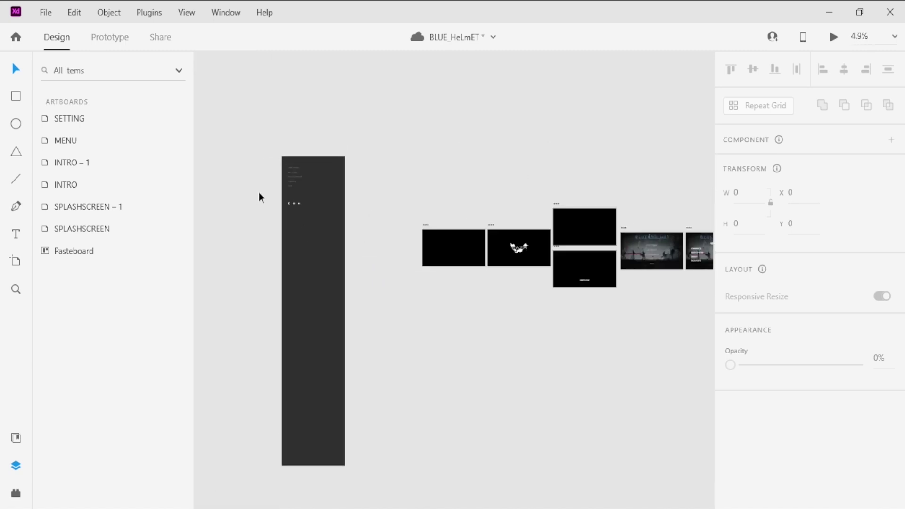
scroll(452, 311, "up", 1)
left_click(477, 351)
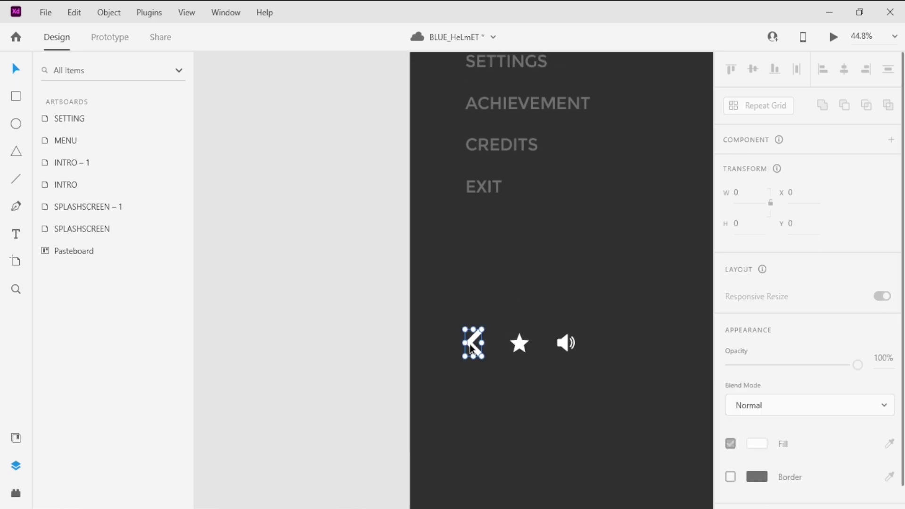
left_click(372, 271)
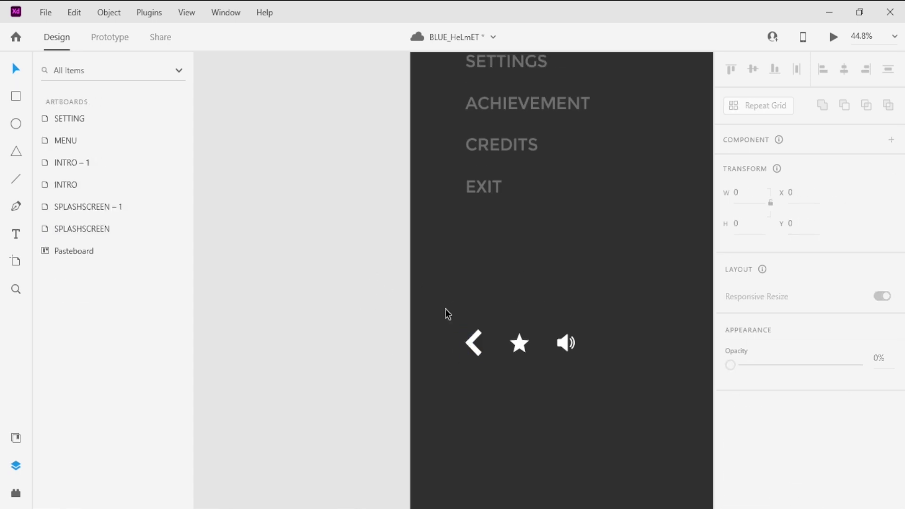
left_click(473, 352)
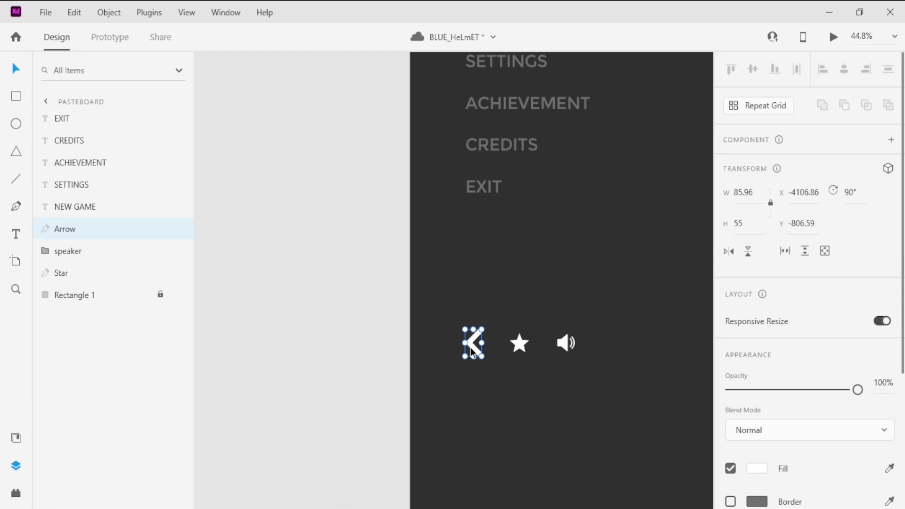
key("ctrl+k")
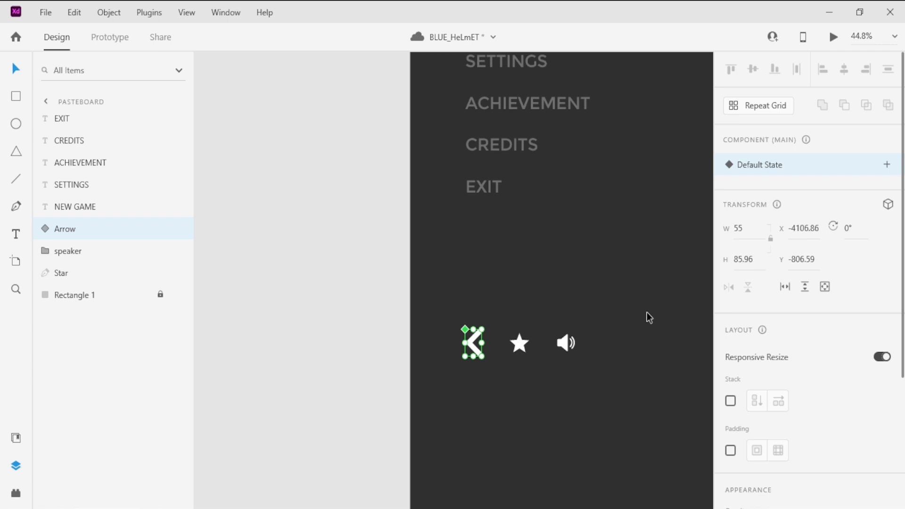
- Add a Hover State to the arrow component with a #FFFFFF fill at 100% opacity
left_click(887, 164)
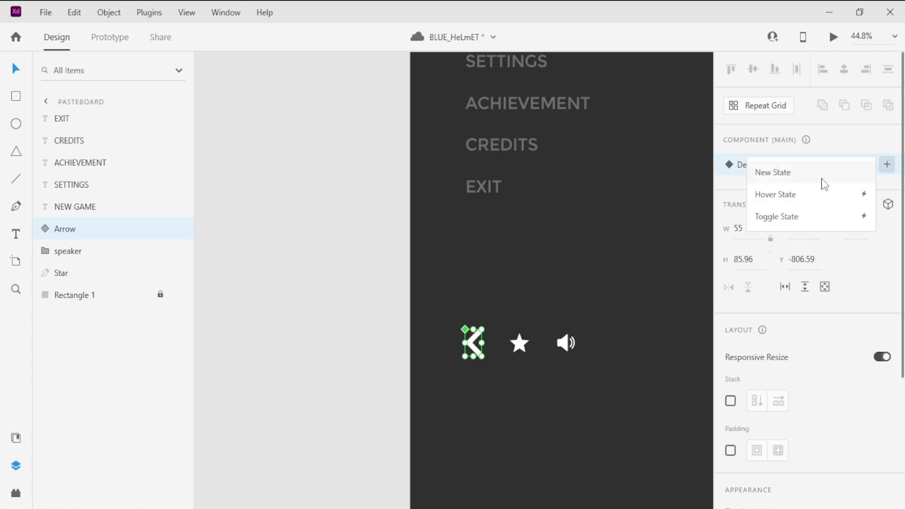
left_click(795, 195)
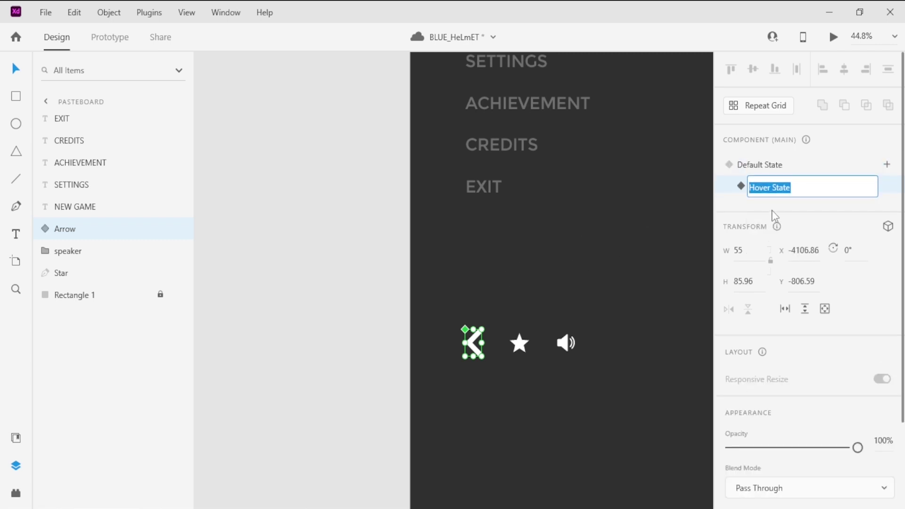
left_click(827, 166)
left_click(810, 189)
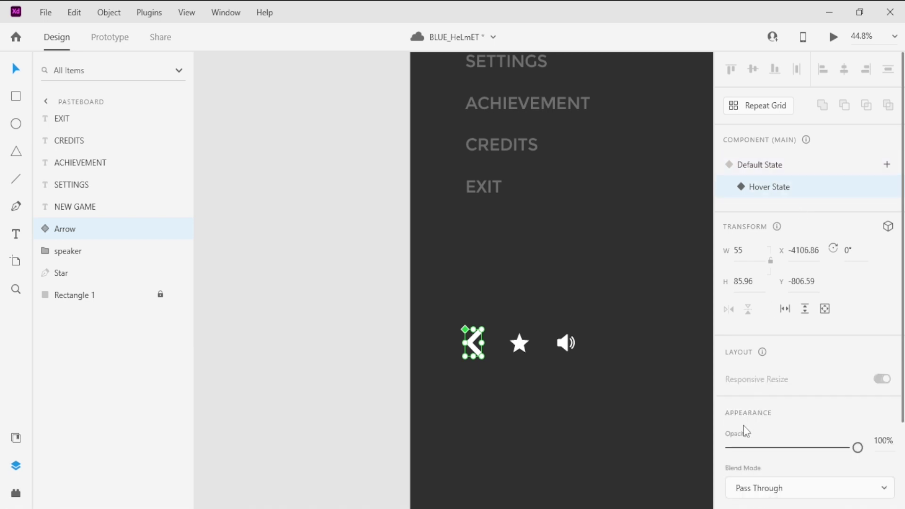
scroll(784, 450, "down", 3)
left_click(754, 421)
left_click(686, 453)
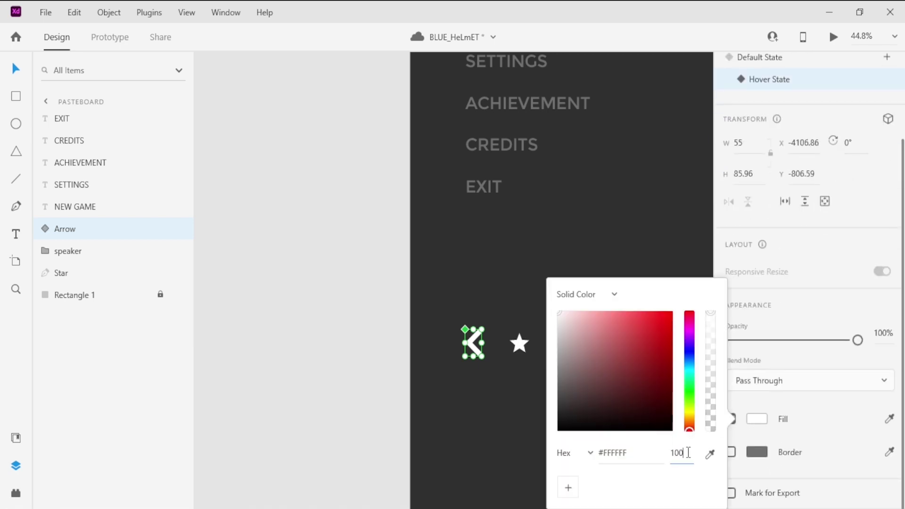
key("Return")
key("Up")
scroll(829, 247, "up", 3)
- Set the fill opacity of the arrow component's Default State to 20% and compare it with the Hover State
left_click(809, 165)
scroll(820, 330, "down", 4)
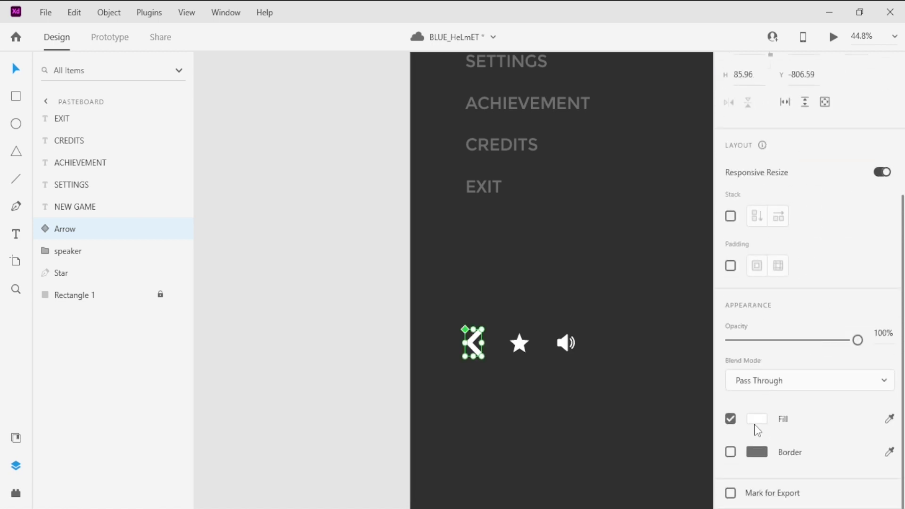
left_click(757, 419)
left_click(692, 453)
type("20")
key("Return")
left_click(836, 193)
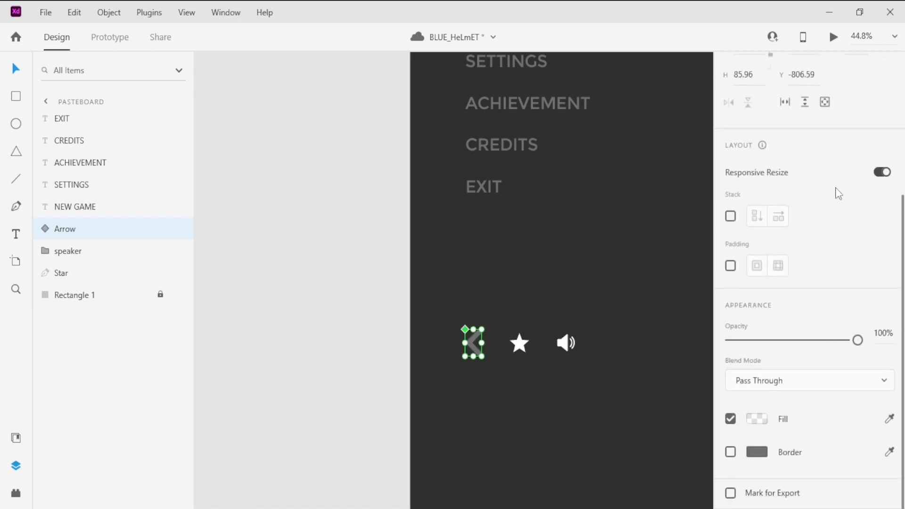
scroll(836, 192, "up", 3)
left_click(790, 187)
scroll(785, 292, "down", 3)
scroll(817, 325, "up", 3)
left_click(791, 164)
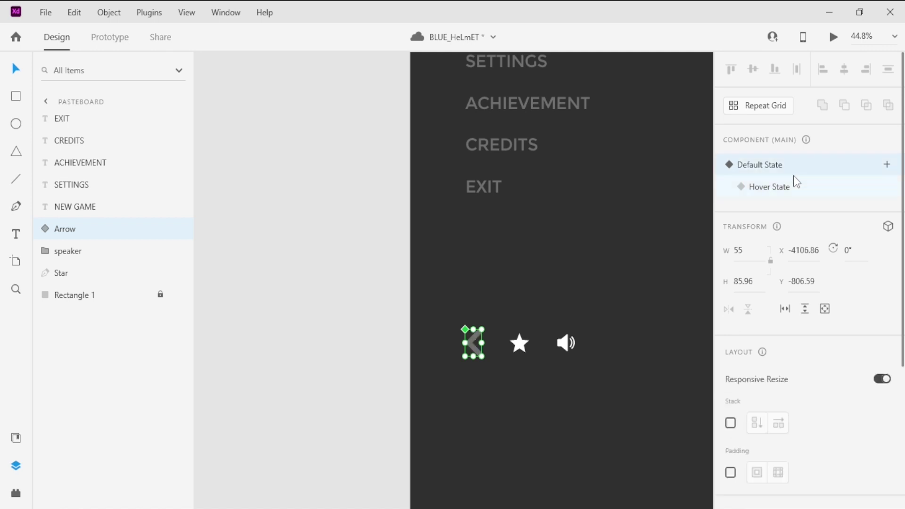
- Move the arrow on the SETTING artboard to just beside the GRAPHICS value LOW
left_click(793, 184)
left_click(789, 165)
left_click(350, 298)
scroll(299, 293, "down", 6)
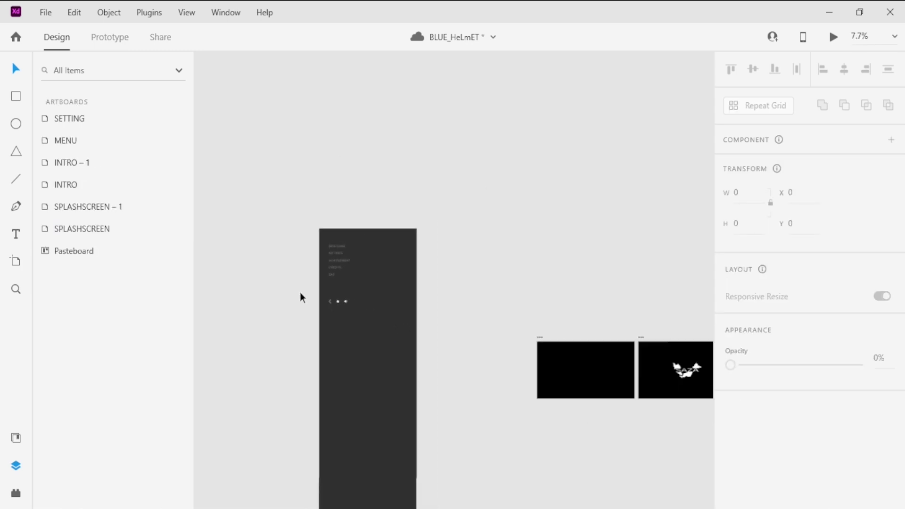
scroll(300, 293, "up", 6)
left_click(455, 281)
left_click(592, 316)
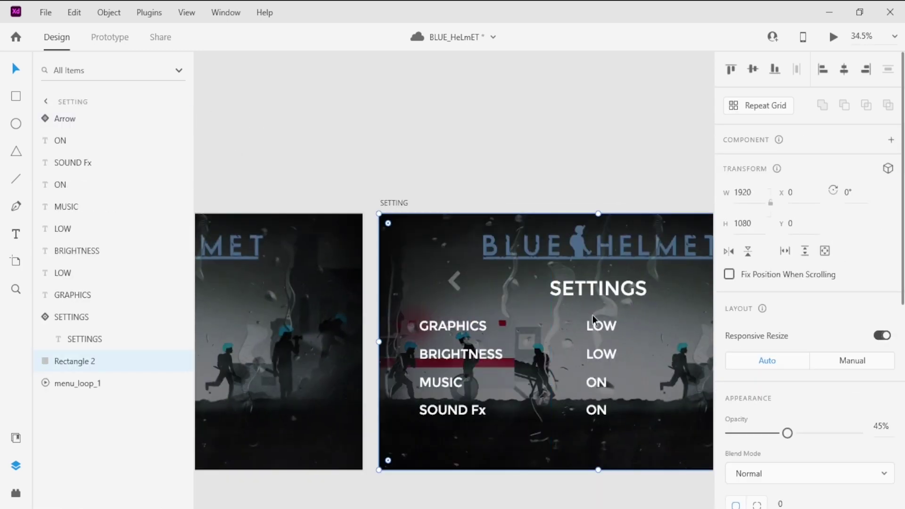
left_click_drag(475, 286, 651, 322)
key("ctrl+z")
left_click(65, 118)
left_click_drag(455, 286, 633, 330)
- Lock the Rectangle 2 and menu_loop_1 layers on the SETTING artboard
left_click(432, 257)
left_click(160, 362)
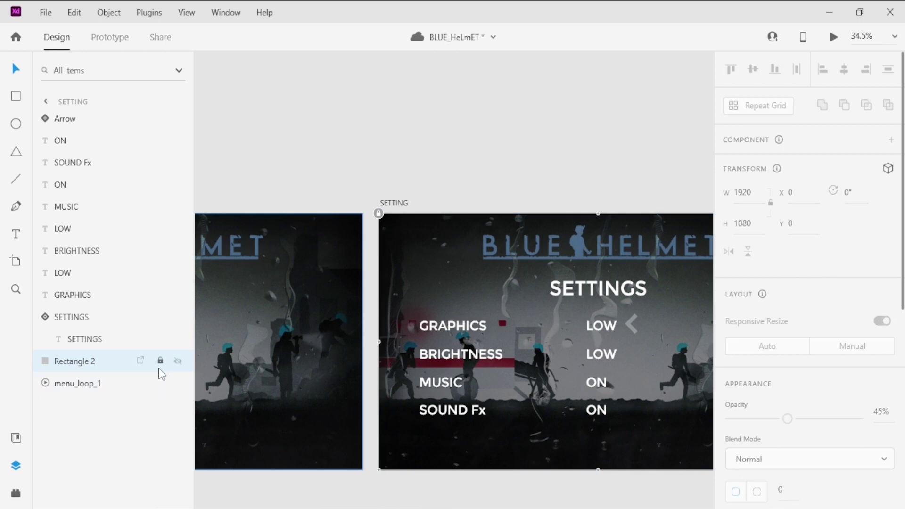
left_click(160, 383)
- Rotate the arrow beside the GRAPHICS value by 180° and scale it down to 29.41 × 45.96
left_click(633, 325)
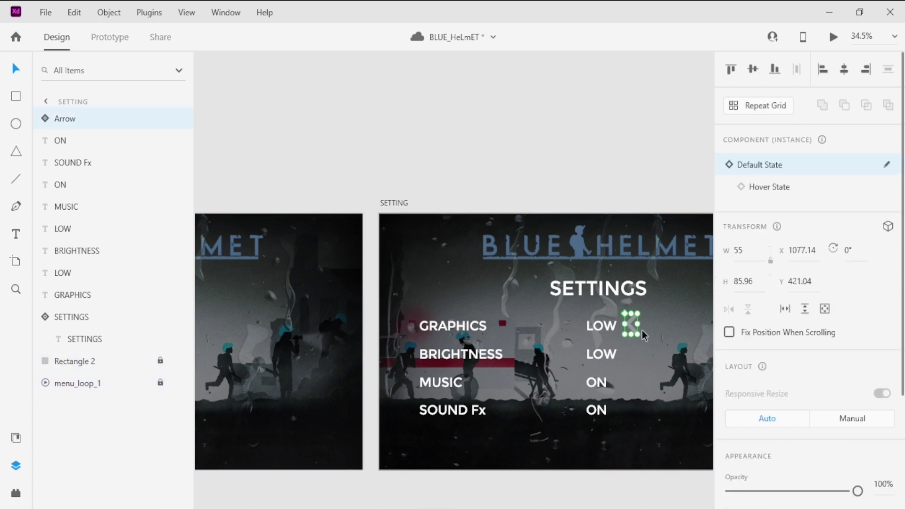
scroll(645, 332, "up", 5)
mouse_move(622, 262)
left_mouse_down()
mouse_move(624, 386)
mouse_move(621, 270)
left_mouse_up()
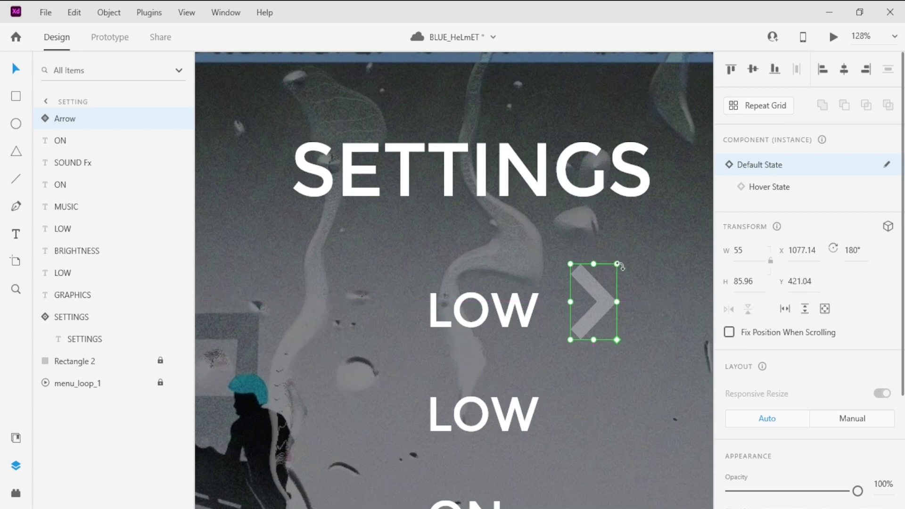
left_click_drag(615, 268, 566, 290)
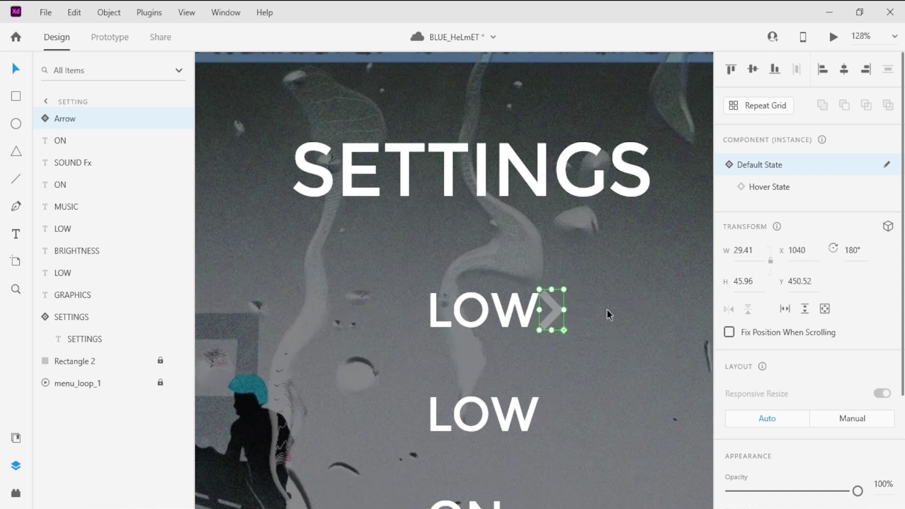
- Shift the small arrow horizontally to X 1070, leaving a gap after the GRAPHICS value LOW
left_click(607, 309)
left_click(552, 313)
key("shift+Right")
key("shift+Right")
key("shift+Right")
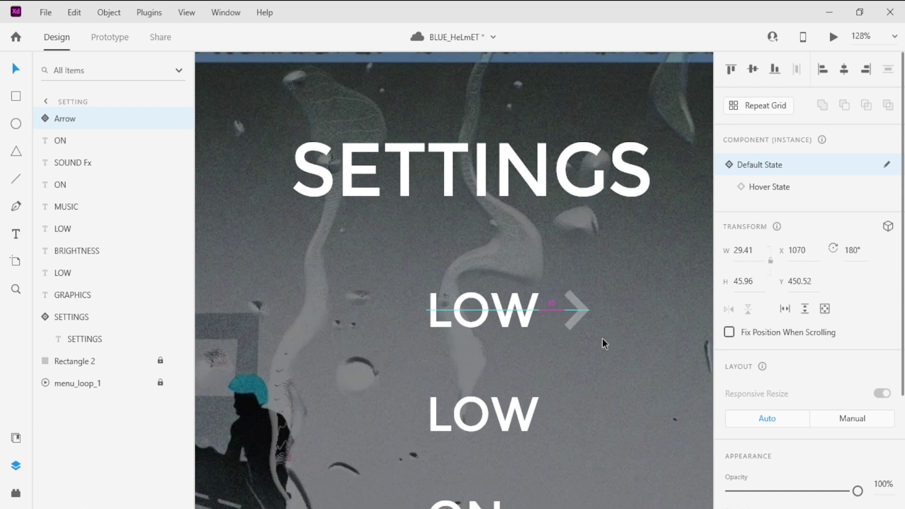
left_click(626, 426)
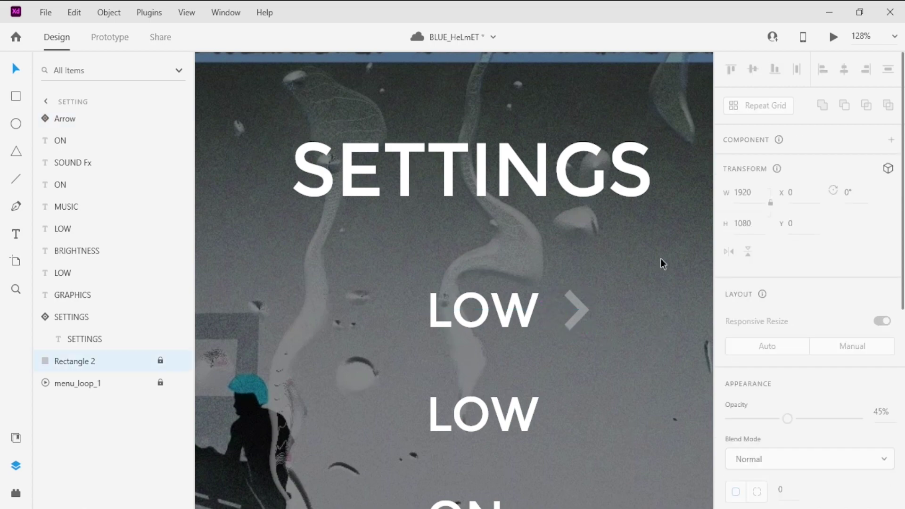
- Duplicate the GRAPHICS arrow and place the copy beside the BRIGHTNESS value LOW at Y 568.52
left_click(588, 306)
scroll(531, 302, "down", 3)
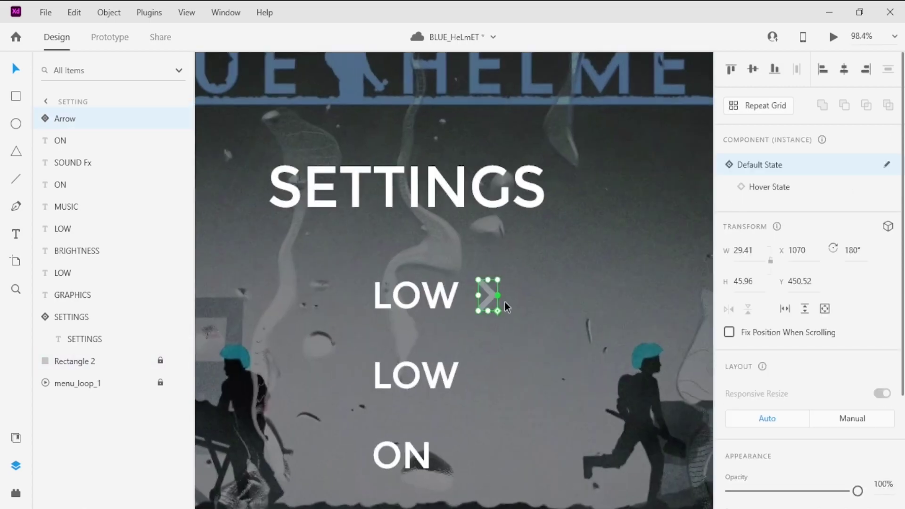
left_click(496, 310)
left_click(488, 305)
left_click(580, 281)
scroll(580, 281, "down", 5)
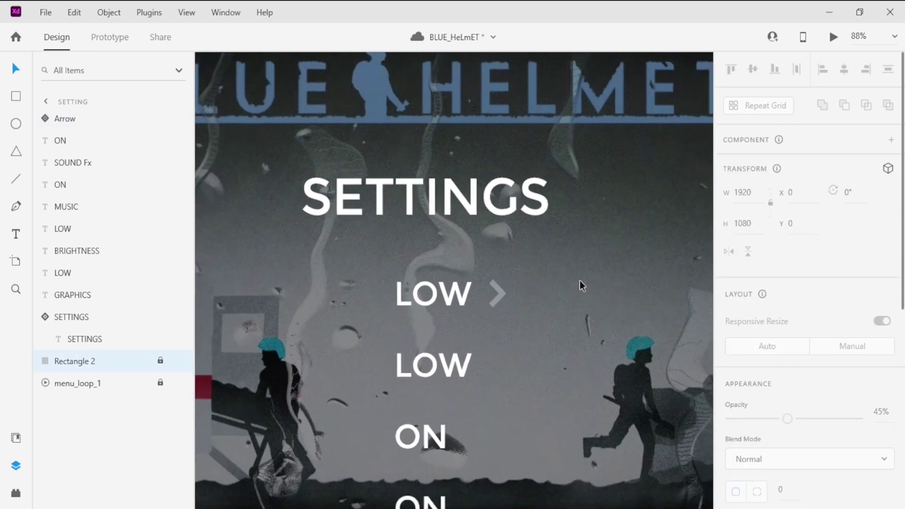
left_click(525, 291)
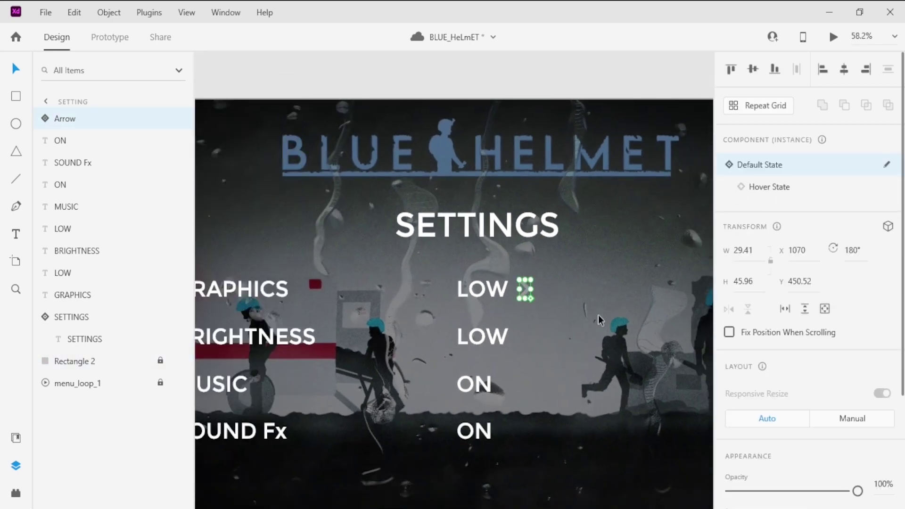
key("ctrl+d")
key("shift+Down")
key("shift+Down")
key("shift+Down")
key("shift+Down")
key("shift+Down")
key("shift+Down")
key("shift+Down")
key("shift+Down")
key("shift+Down")
key("shift+Down")
key("shift+Down")
key("shift+Down")
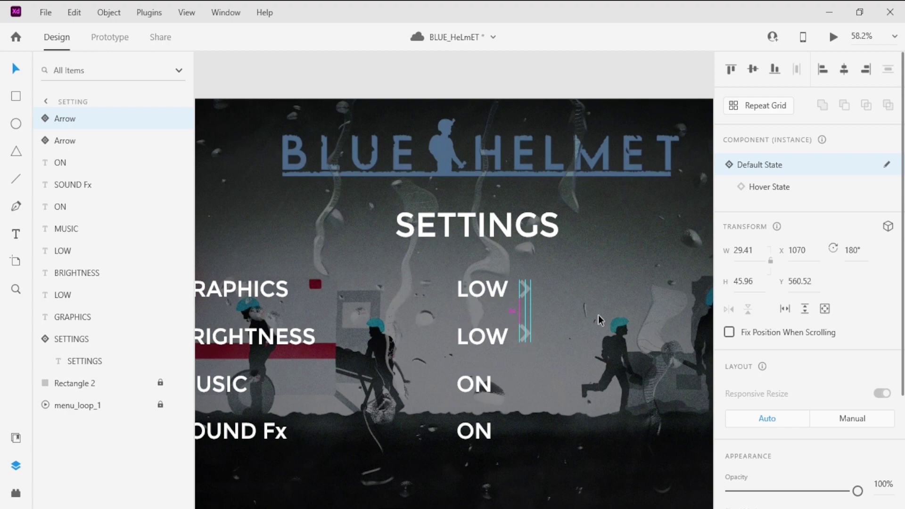
scroll(518, 366, "up", 5)
scroll(518, 366, "up", 2)
scroll(538, 374, "down", 2)
- Duplicate the BRIGHTNESS arrow and place the copy beside the MUSIC value ON at Y 686.52
key("ctrl+d")
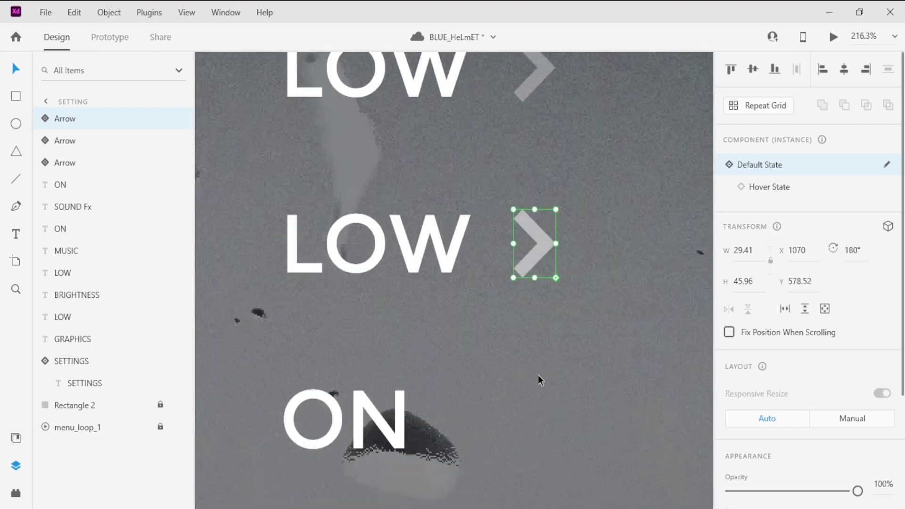
key("shift+Down")
key("shift+Down")
key("shift+Down")
key("shift+Down")
key("shift+Down")
key("shift+Down")
key("shift+Down")
key("shift+Down")
key("shift+Down")
key("shift+Down")
key("shift+Down")
key("shift+Down")
key("Up")
key("Up")
scroll(537, 414, "down", 4)
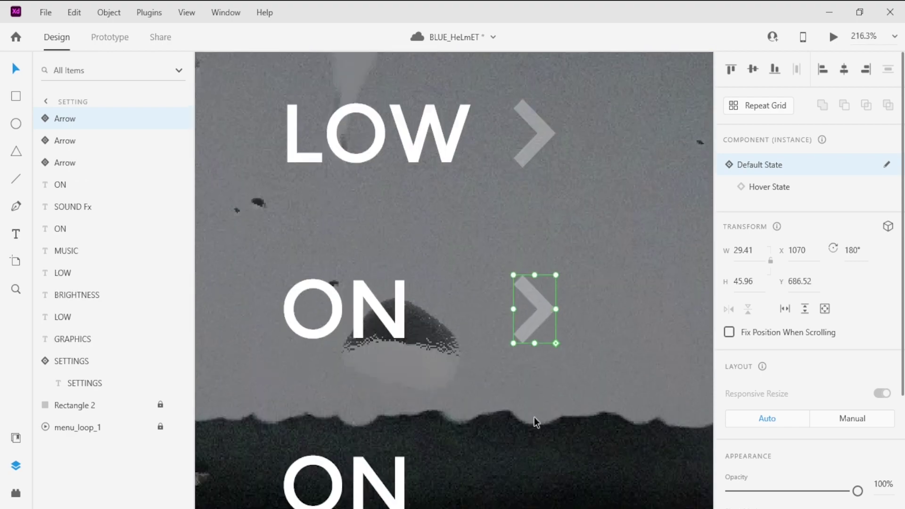
- Duplicate the MUSIC arrow and place the copy beside the SOUND Fx value ON at Y 804.52
key("ctrl+d")
key("shift+Down")
key("shift+Down")
key("shift+Down")
key("shift+Down")
key("shift+Down")
key("shift+Down")
key("shift+Down")
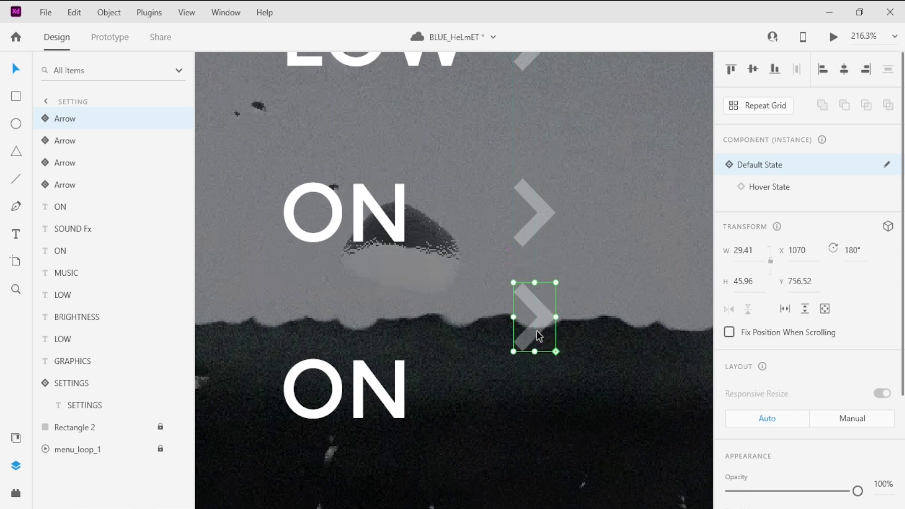
left_click_drag(539, 336, 485, 388)
left_click_drag(550, 382, 524, 404)
left_click(604, 295)
scroll(603, 295, "up", 2)
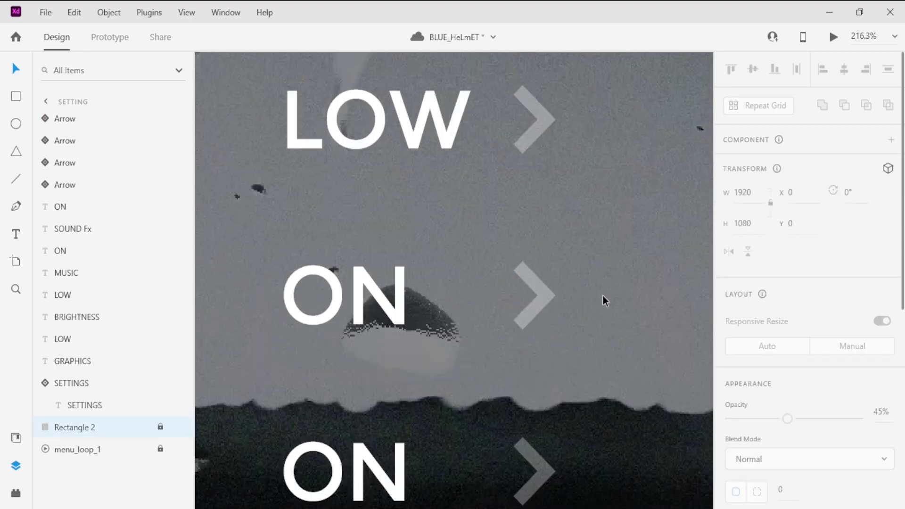
scroll(584, 264, "down", 5)
scroll(581, 240, "up", 3)
scroll(521, 123, "down", 3)
- Duplicate the SETTING artboard and change the GRAPHICS value on the copy to MED
left_click(368, 119)
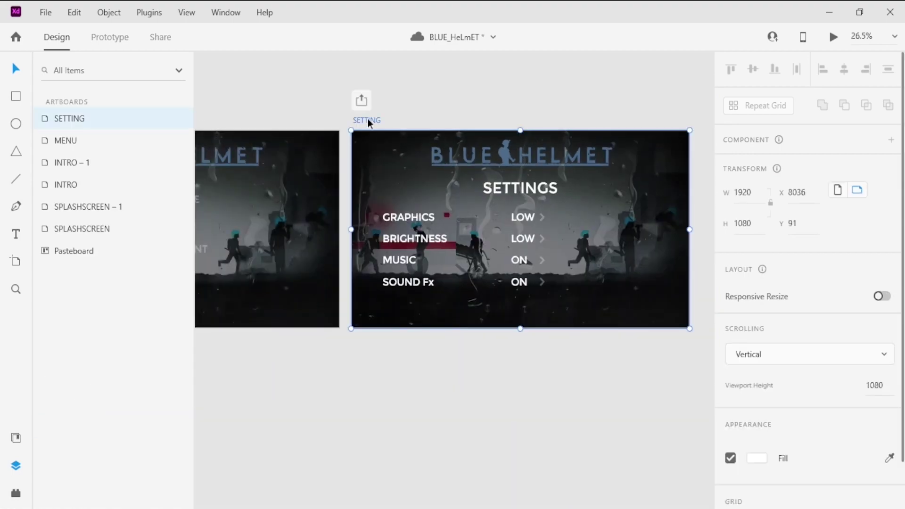
right_click(367, 120)
left_click(601, 72)
right_click(394, 150)
left_click(406, 160)
scroll(585, 148, "right", 5)
right_click(586, 149)
left_click(586, 155)
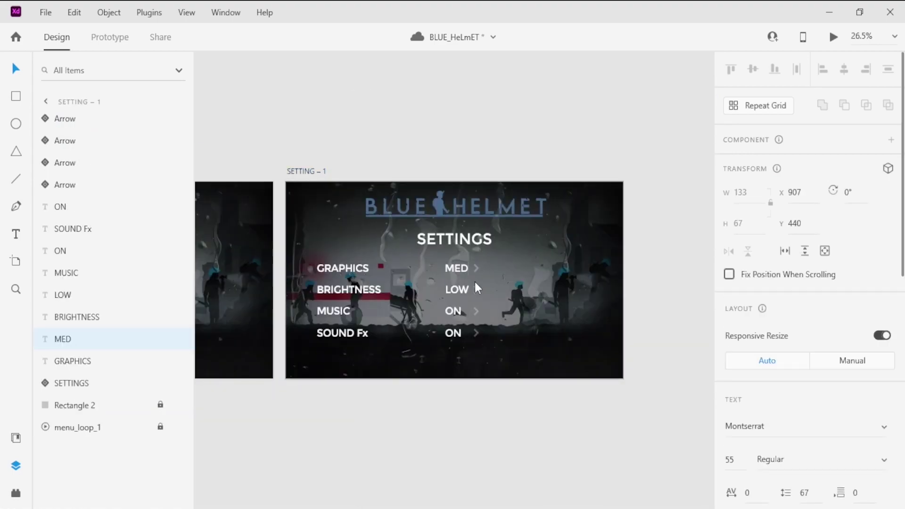
- Rename the arrow beside MED as GRAPHIC MED and open prototyping for the GRAPHICS arrow on SETTING
scroll(474, 282, "up", 5)
left_click(527, 205)
double_click(65, 184)
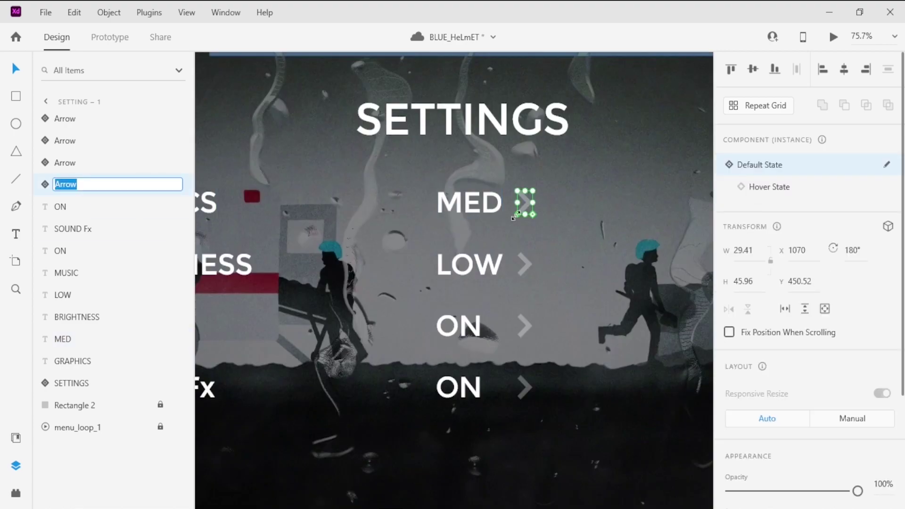
type("GRAPHIC")
type("MED")
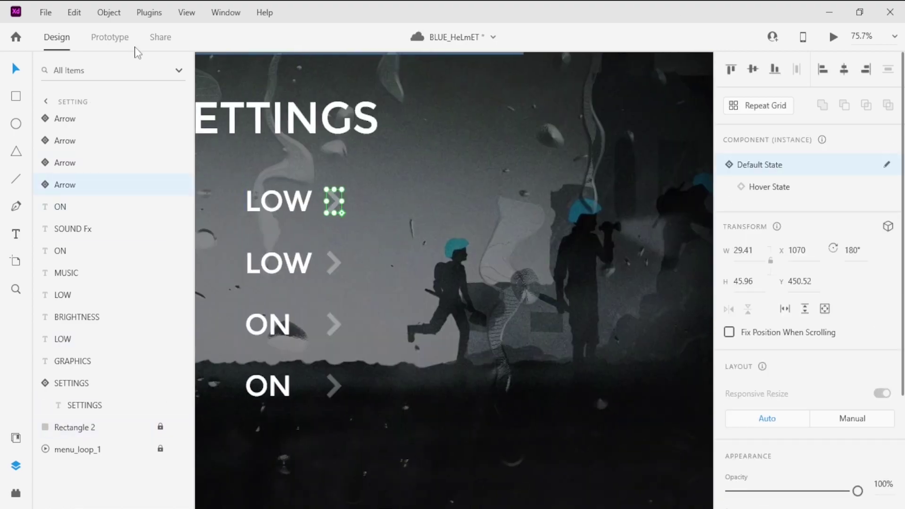
left_click(131, 43)
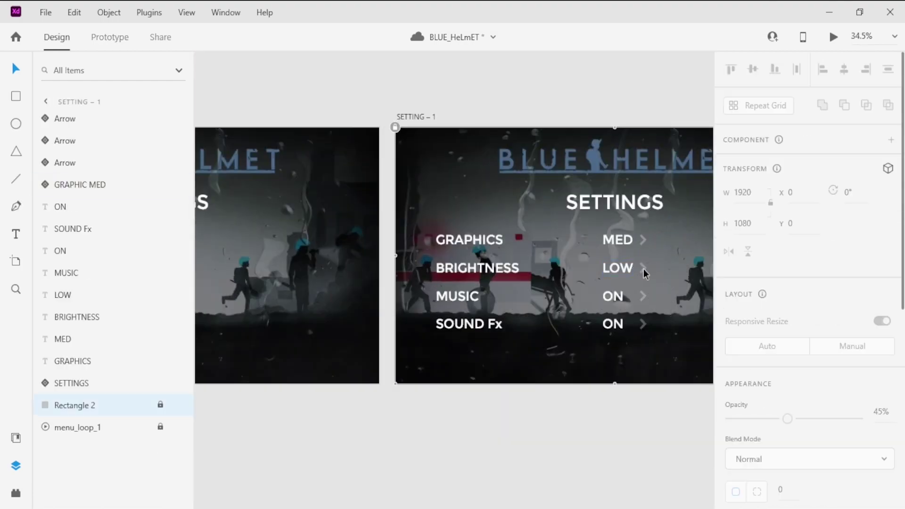
- Rename the BRIGHTNESS and MUSIC arrows on SETTING – 1 as BRIGHTNESS_LOW and MUSIC ON
double_click(64, 161)
type("BROGHTNESS_LOW")
key("Return")
left_click(643, 296)
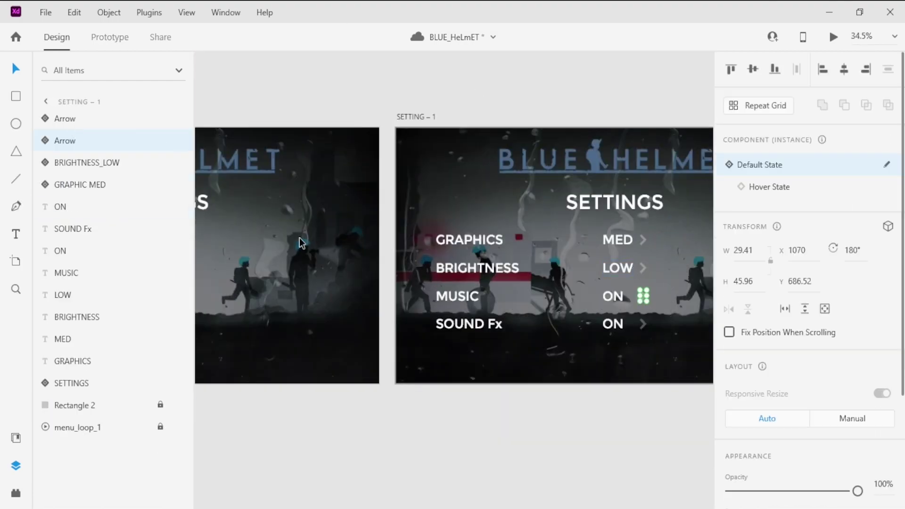
double_click(65, 141)
key("BackSpace")
type("MUSIC ON")
left_click(341, 117)
- Rename the arrow beside the SOUND Fx value on SETTING – 1 as SFX ON
left_click(643, 324)
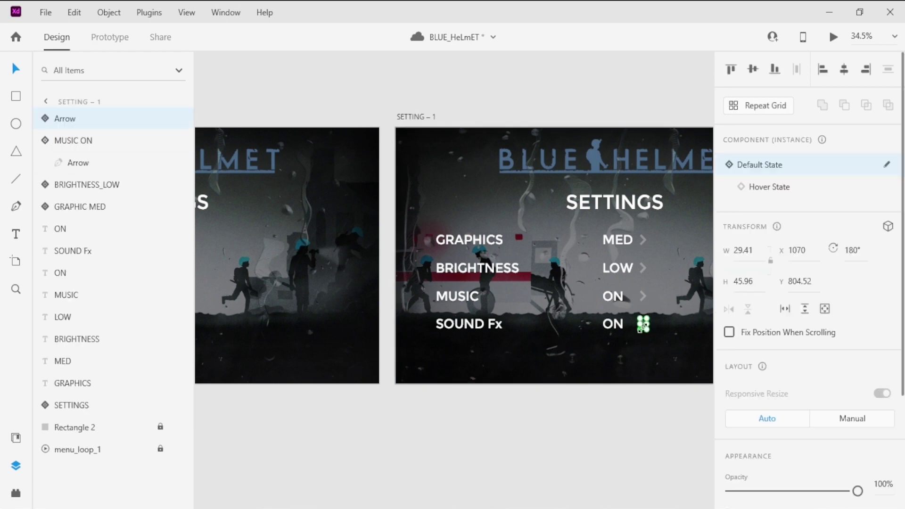
double_click(65, 119)
key("BackSpace")
key("BackSpace")
key("BackSpace")
key("BackSpace")
key("BackSpace")
type("SFX ON")
key("Return")
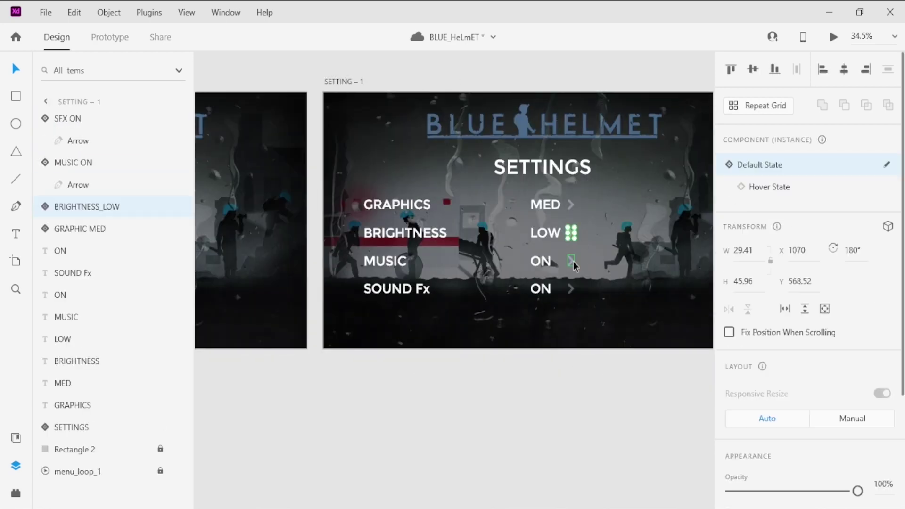
- Replace the BRIGHTNESS, MUSIC and SOUND Fx arrows on SETTING with the renamed ones from SETTING – 1
left_click(571, 261, "shift")
left_click(571, 288, "shift")
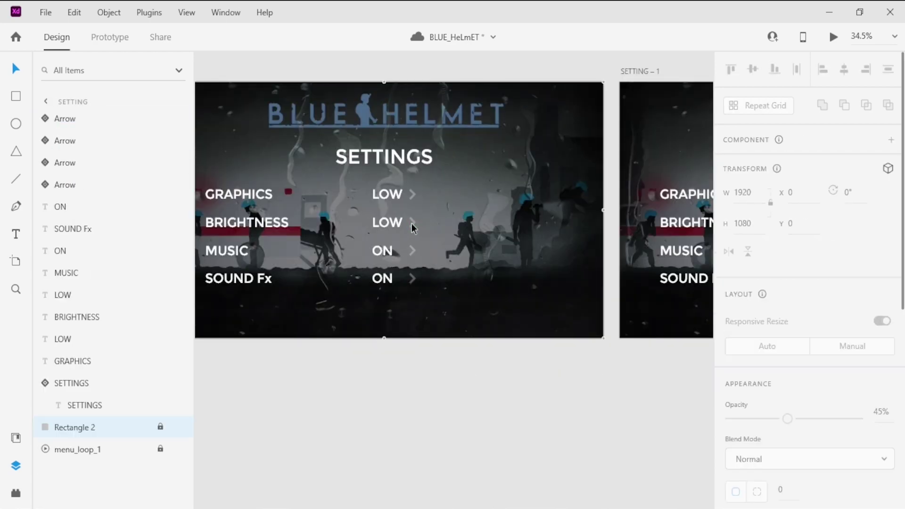
left_click(417, 273, "shift")
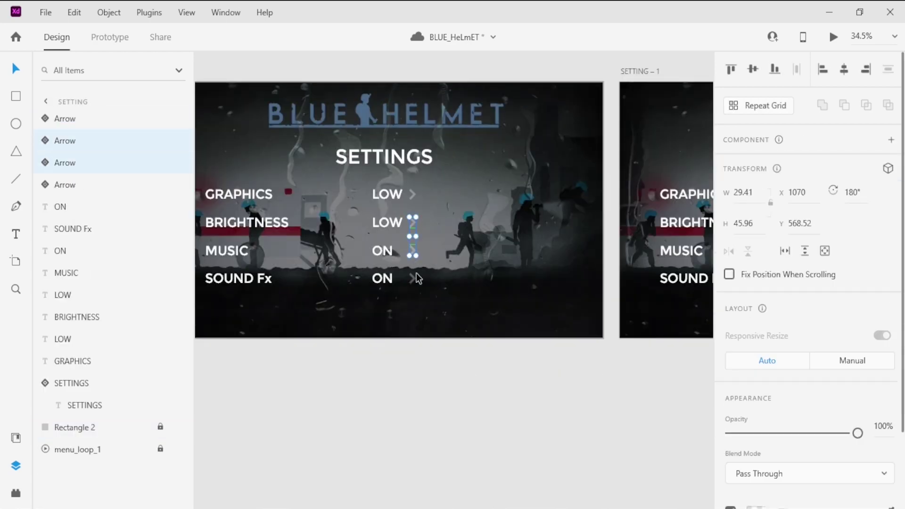
left_click(447, 464)
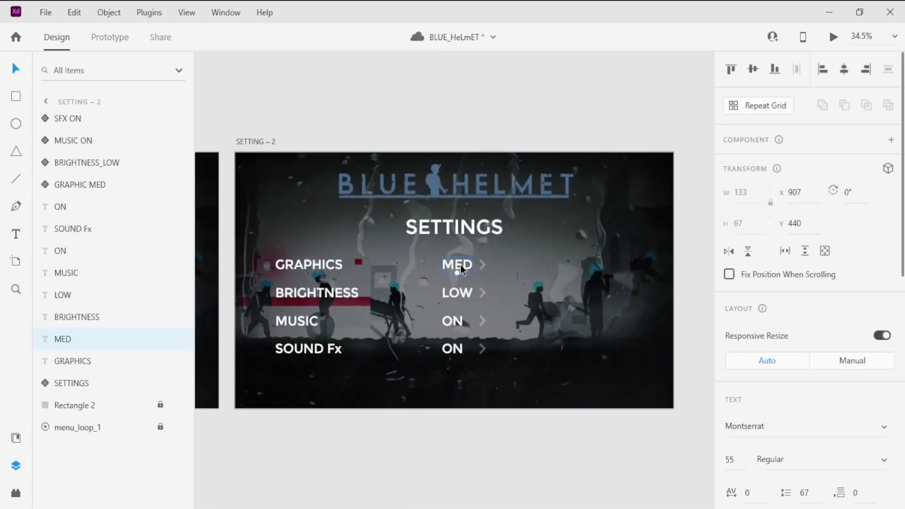
- Change the GRAPHICS value on the SETTING – 2 artboard to HIGH
double_click(460, 265)
type("HIGH")
left_click(16, 68)
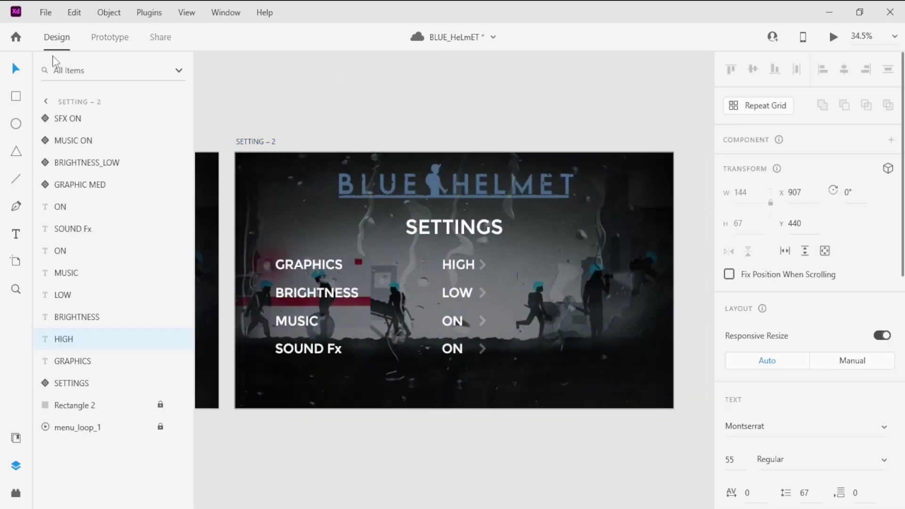
- Preview the prototype from the SETTING artboard to test the option arrows
left_click(844, 70)
left_click(690, 165)
scroll(546, 251, "down", 3)
scroll(472, 252, "up", 4)
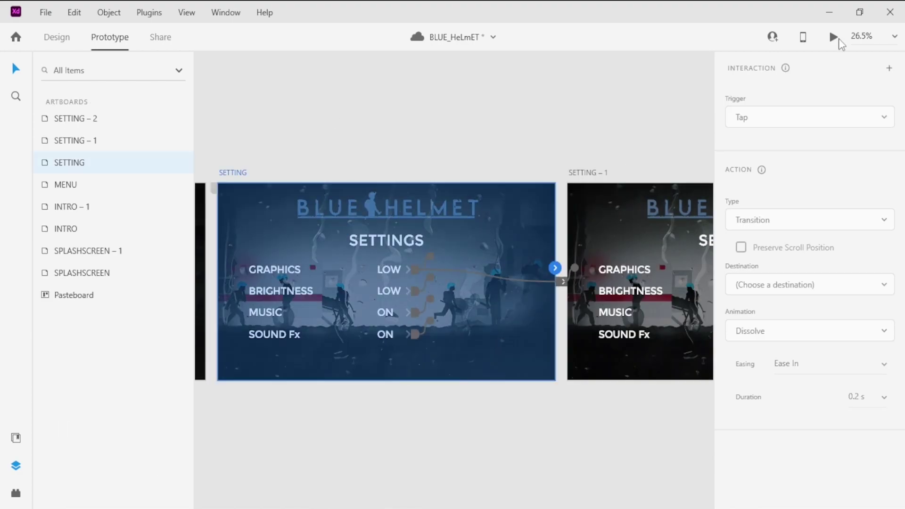
left_click(834, 38)
left_click(535, 221)
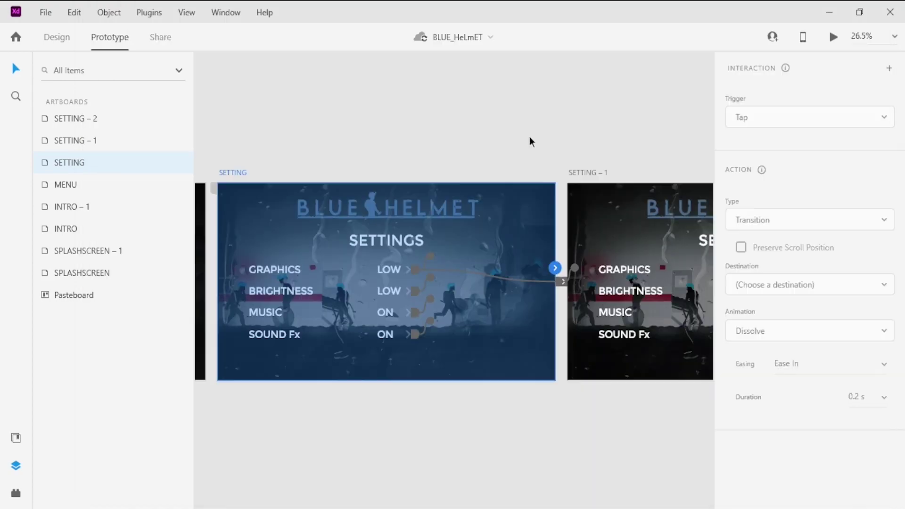
left_click(530, 141)
- Set the hover-state height of the GRAPHICS arrow on the SETTING artboard to 45.96
left_click(410, 271)
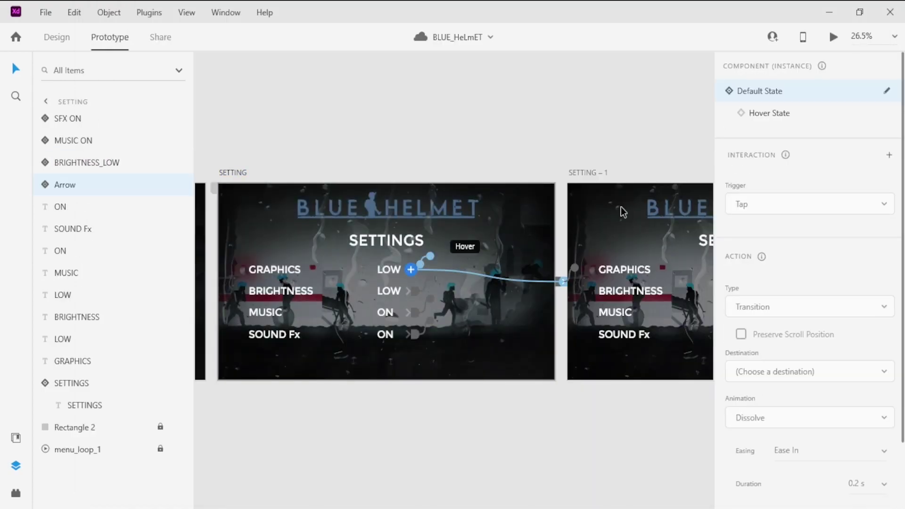
left_click(786, 115)
left_click(793, 91)
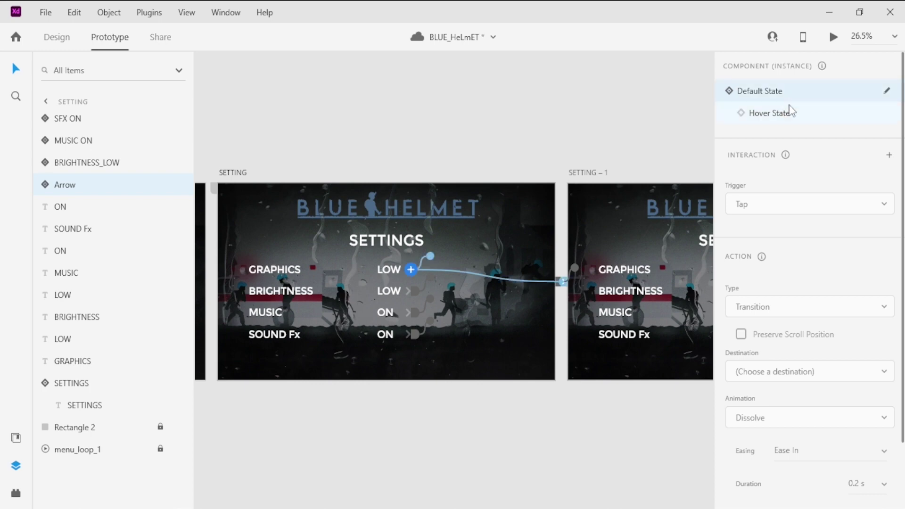
left_click(790, 119)
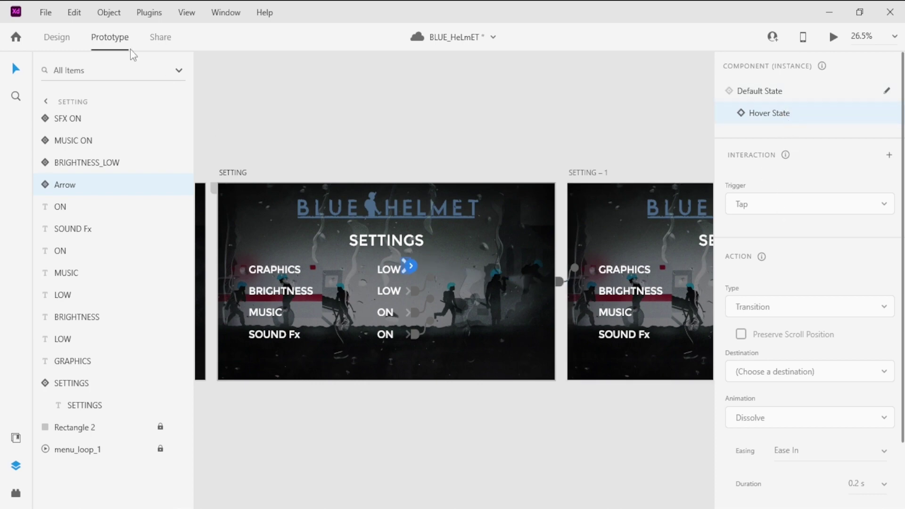
left_click(61, 38)
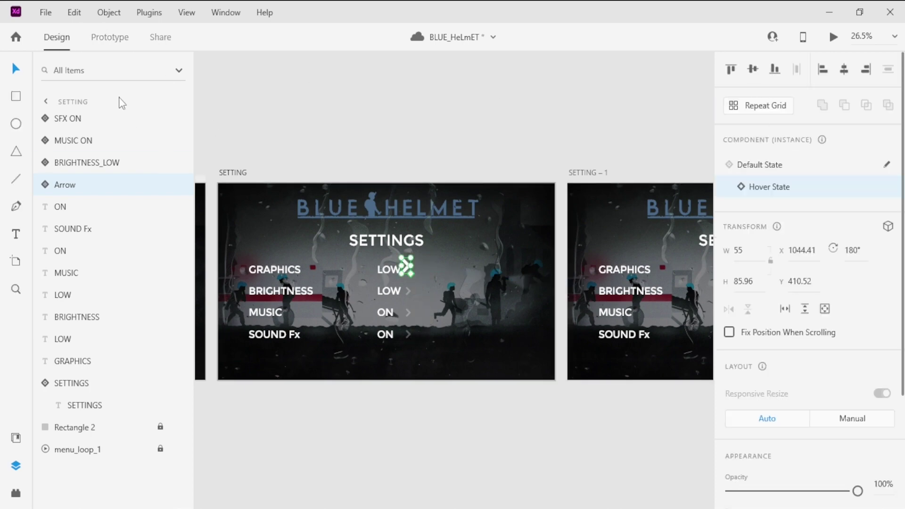
scroll(385, 271, "up", 5)
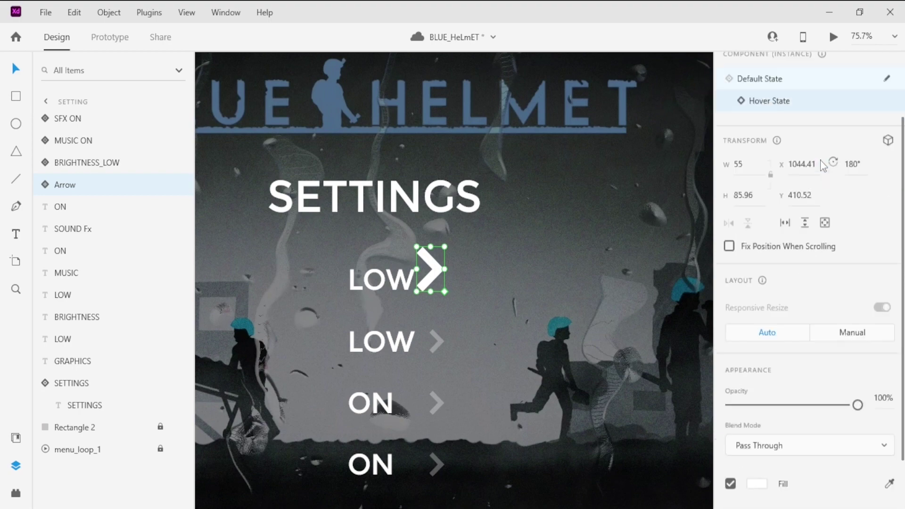
left_click(796, 165)
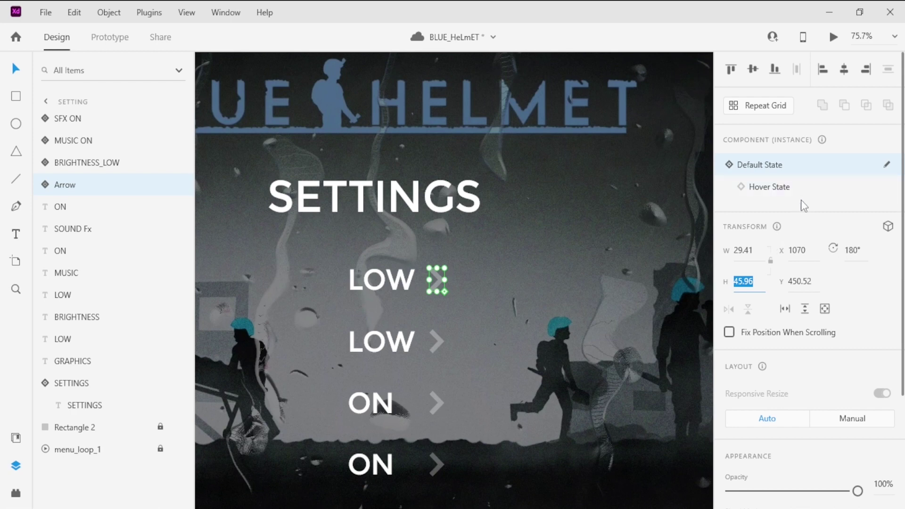
left_click(801, 187)
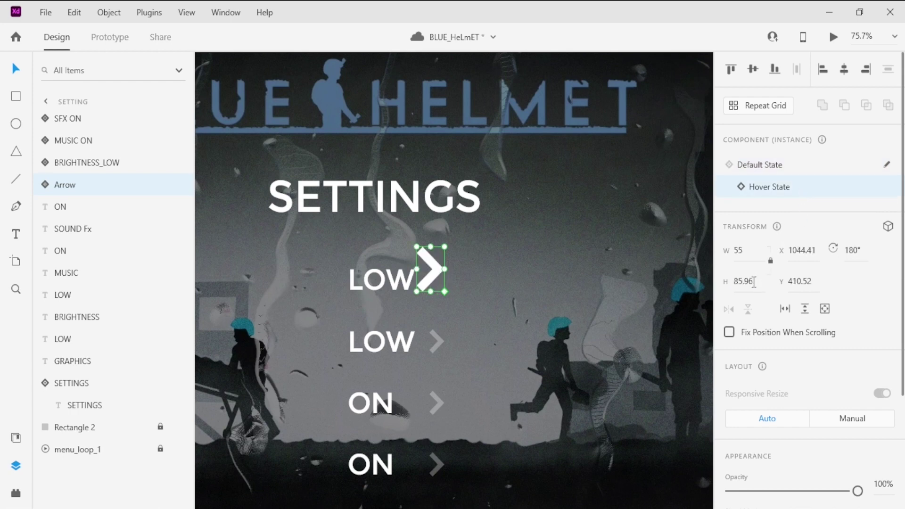
type("45.96")
key("Return")
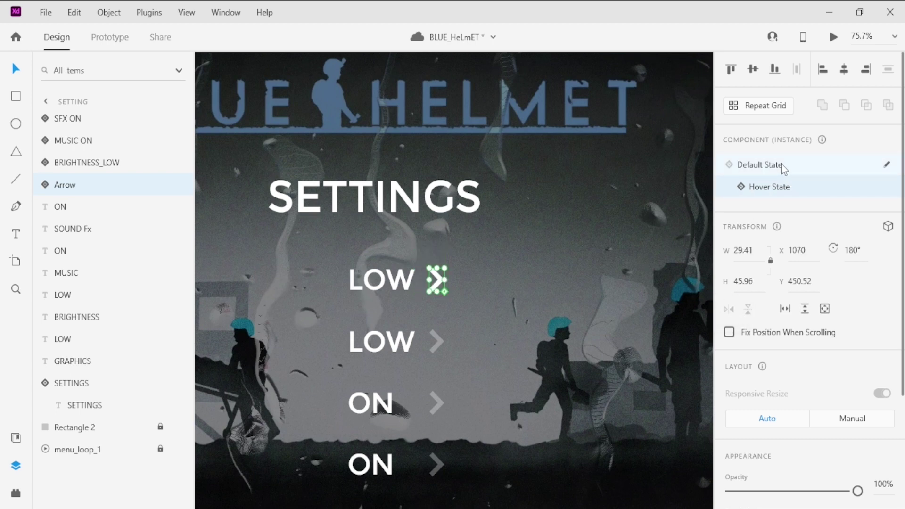
- Set the hover-state height of the BRIGHTNESS and MUSIC arrows on SETTING to 45.96
left_click(439, 348)
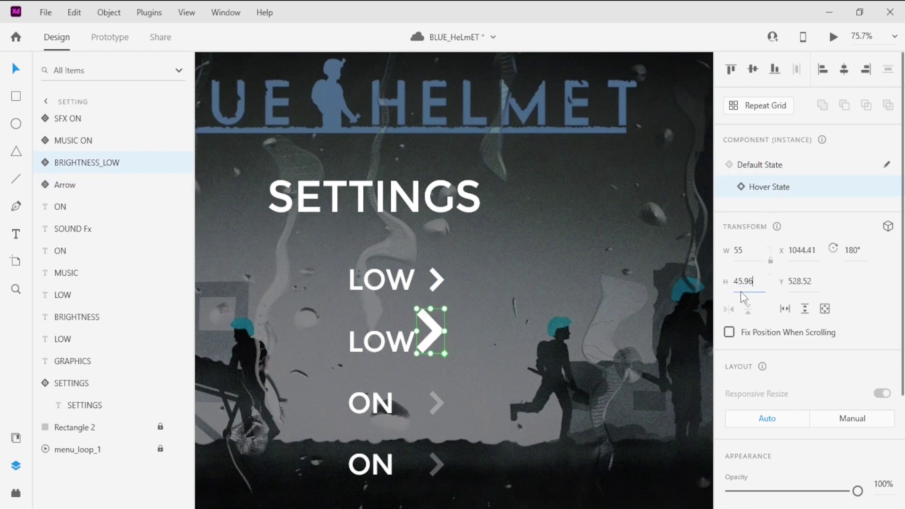
key("Return")
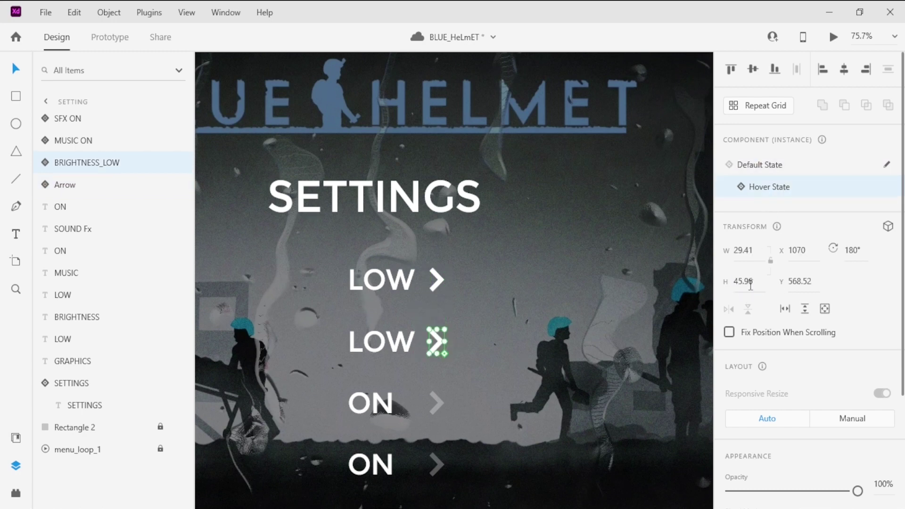
left_click(437, 399)
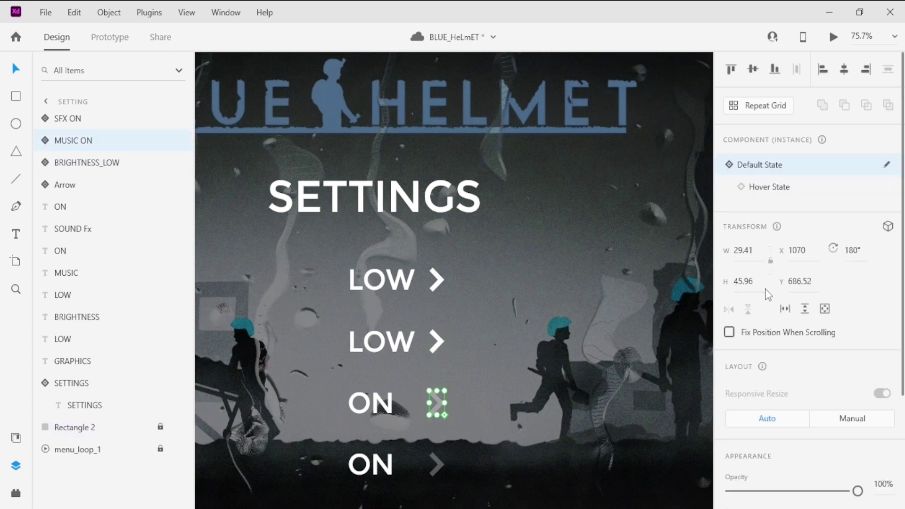
left_click(790, 191)
type("45.96")
key("Return")
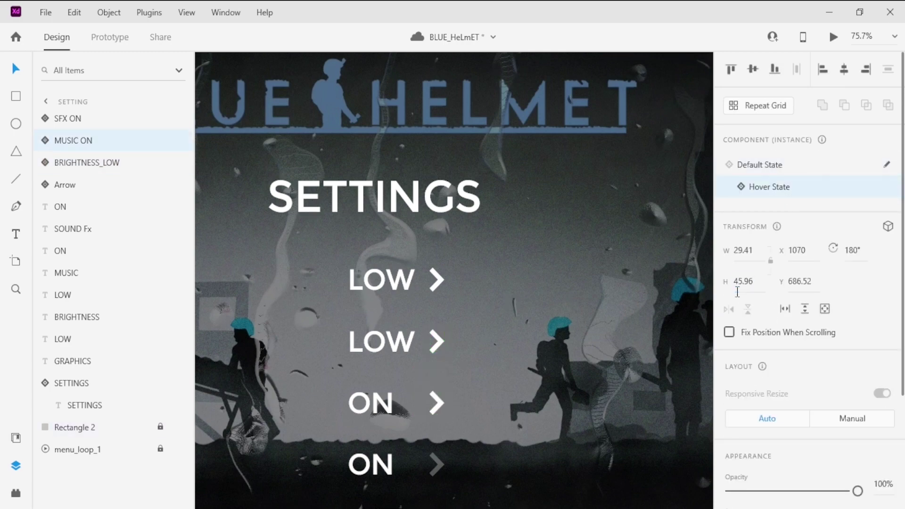
- Set the hover-state height of the SOUND Fx arrow on SETTING to 45.96
left_click(440, 471)
left_click(813, 184)
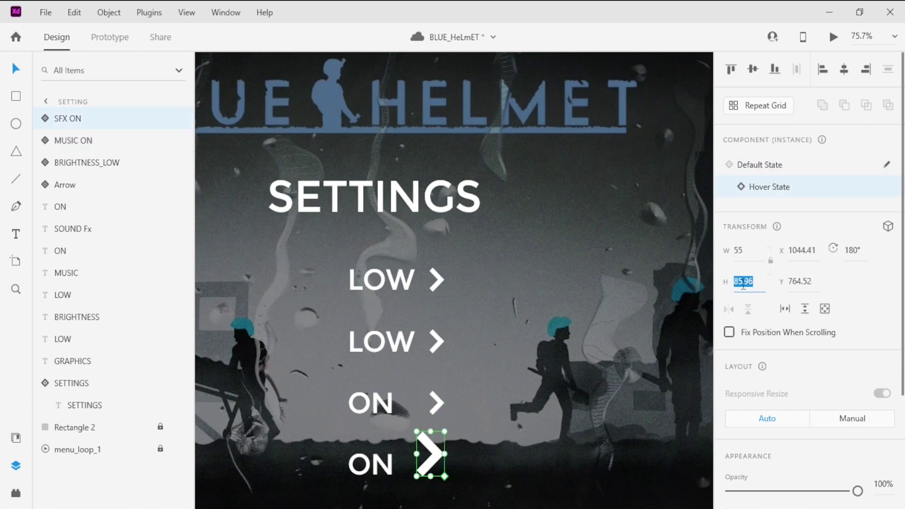
type("45.96")
key("Return")
- Switch all four option arrows on SETTING back to their Default State
left_click(794, 164)
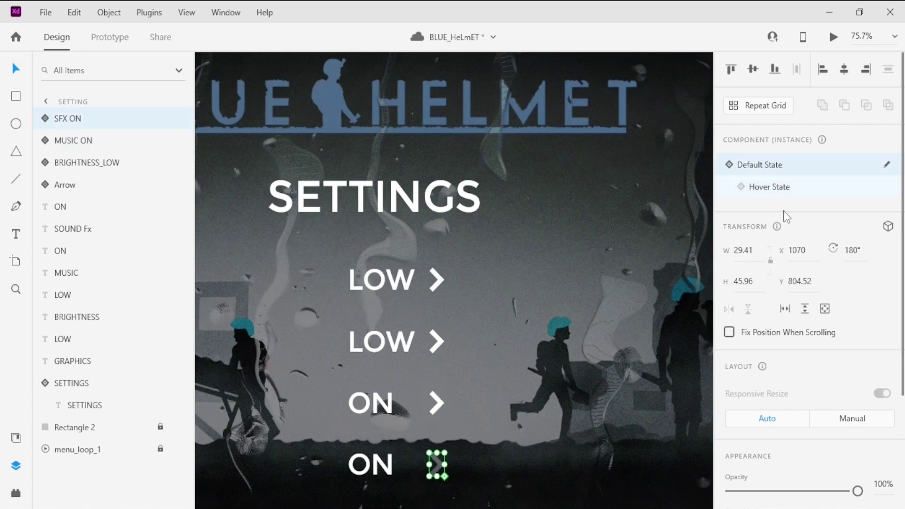
left_click(434, 406)
left_click(437, 409)
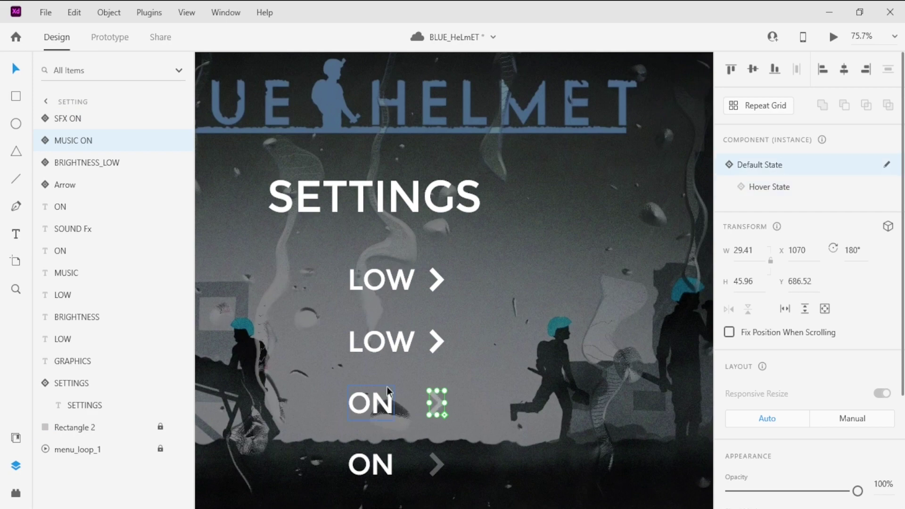
left_click(437, 341)
left_click(437, 280)
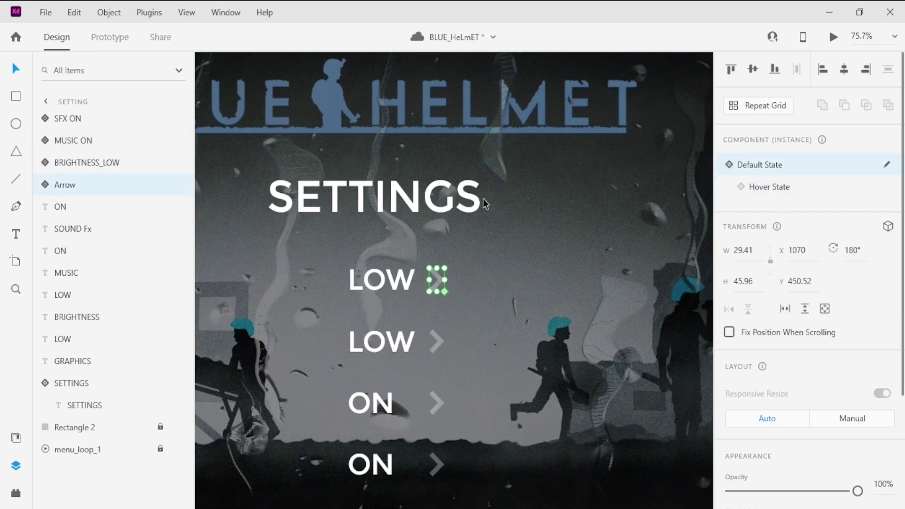
- Set the hover-state height of the BRIGHTNESS arrow on SETTING – 1 to 45.96, copying the default-state height
scroll(370, 208, "up", 2)
scroll(370, 208, "down", 4)
left_click(438, 123)
left_click_drag(704, 177, 216, 174)
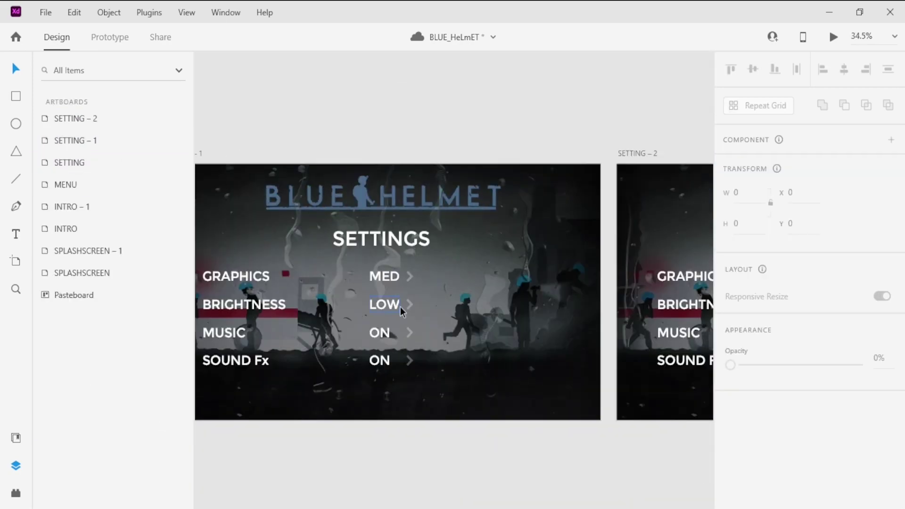
left_click(409, 305)
scroll(412, 325, "up", 4)
left_click(784, 187)
left_click(778, 172)
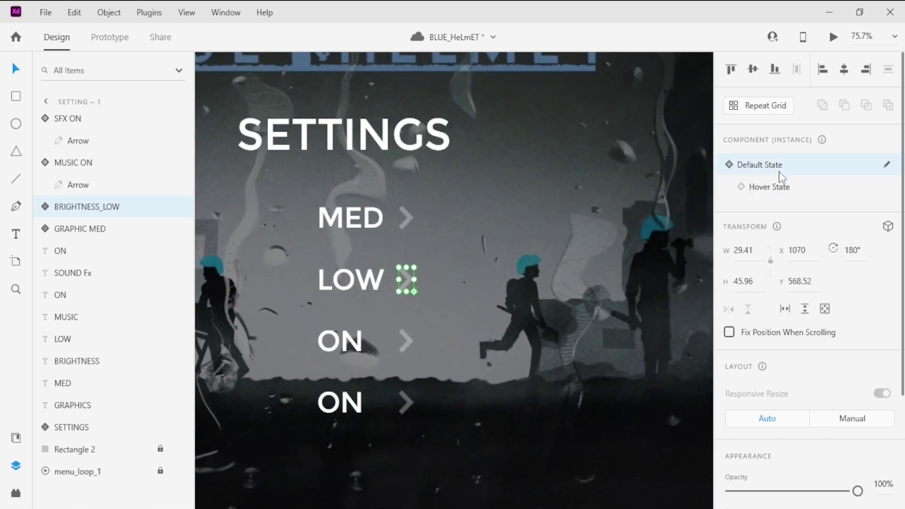
left_click(770, 186)
left_click(413, 347)
left_click(745, 281)
key("ctrl+c")
left_click(745, 282)
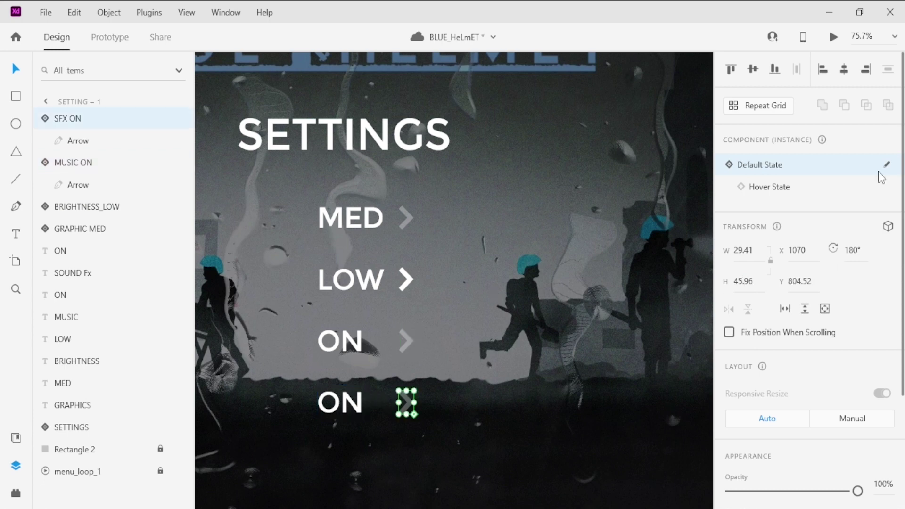
- Set the hover-state height of the SOUND Fx and MUSIC arrows on SETTING – 1 to 45.96
left_click(870, 187)
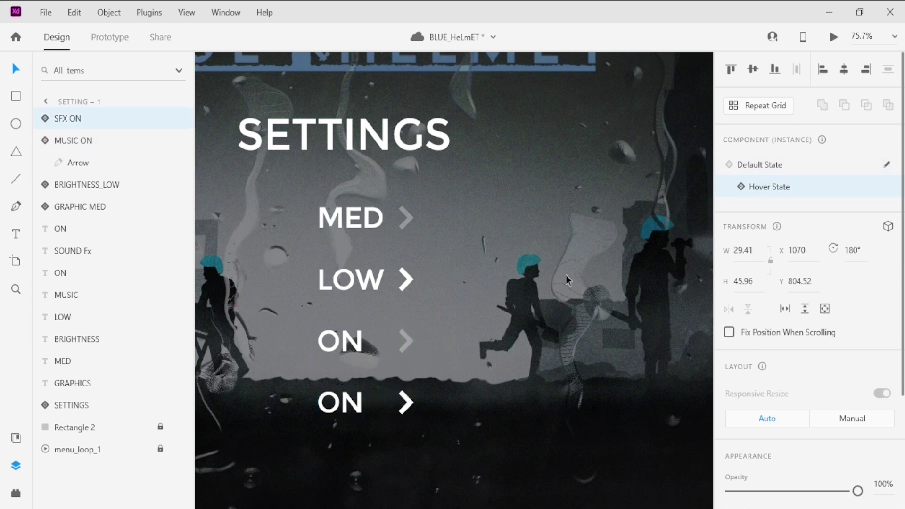
left_click(405, 345)
left_click(797, 189)
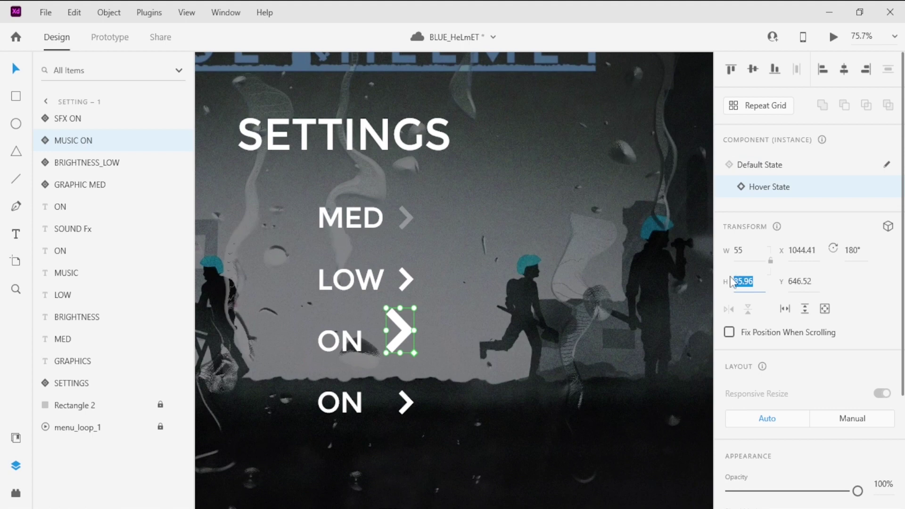
key("Return")
left_click(744, 166)
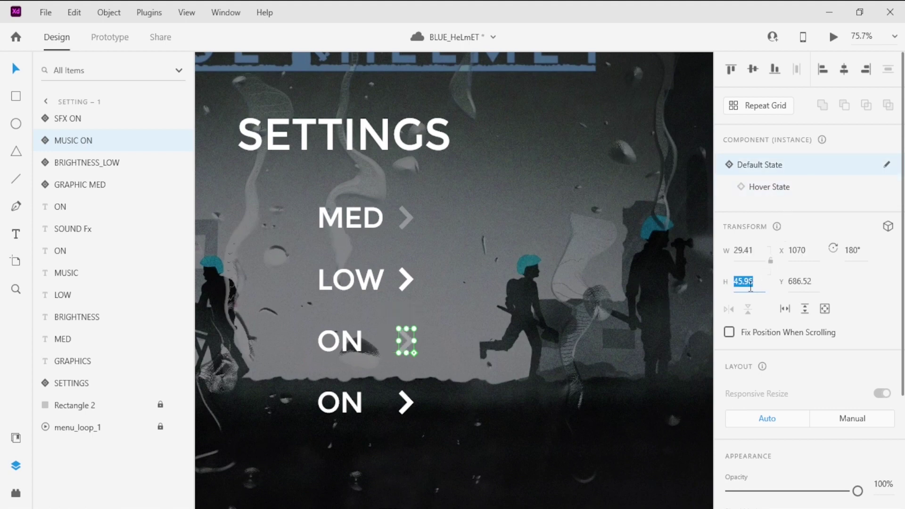
left_click(802, 196)
key("ctrl+v")
key("Return")
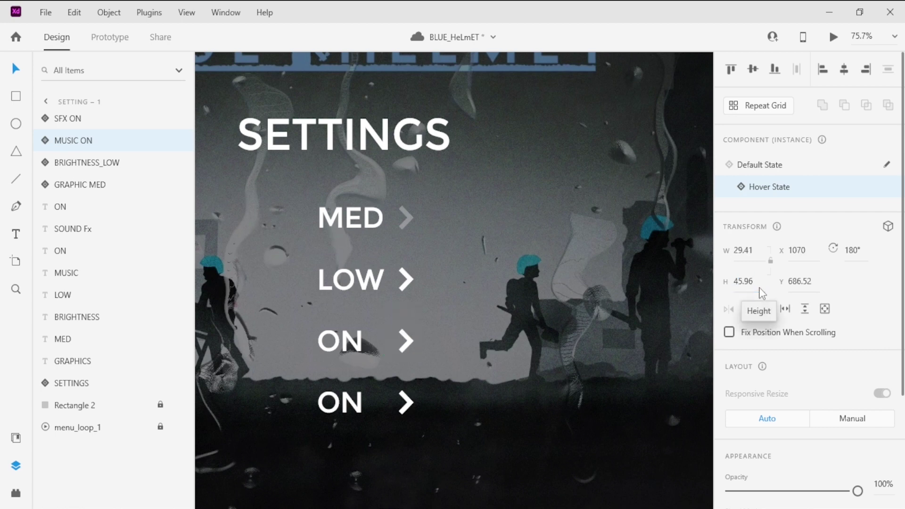
- Set the hover-state height of the GRAPHICS arrow beside MED on SETTING – 1 to 45.96
left_click(403, 224)
left_click(797, 190)
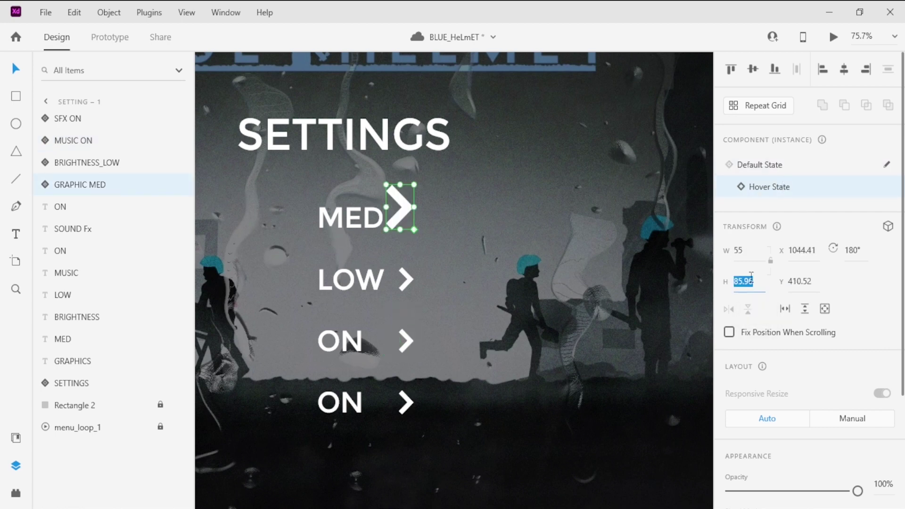
key("Escape")
left_click(492, 231)
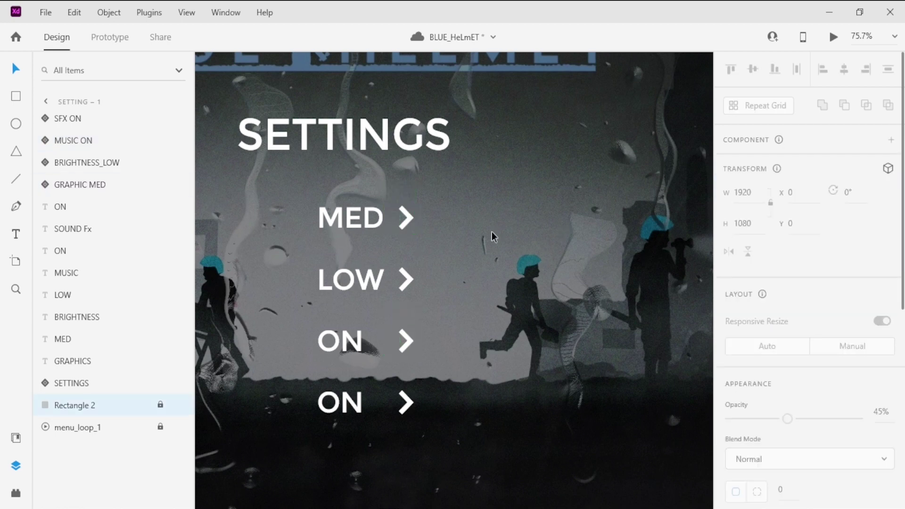
left_click(408, 218)
left_click(406, 280)
left_click(408, 402)
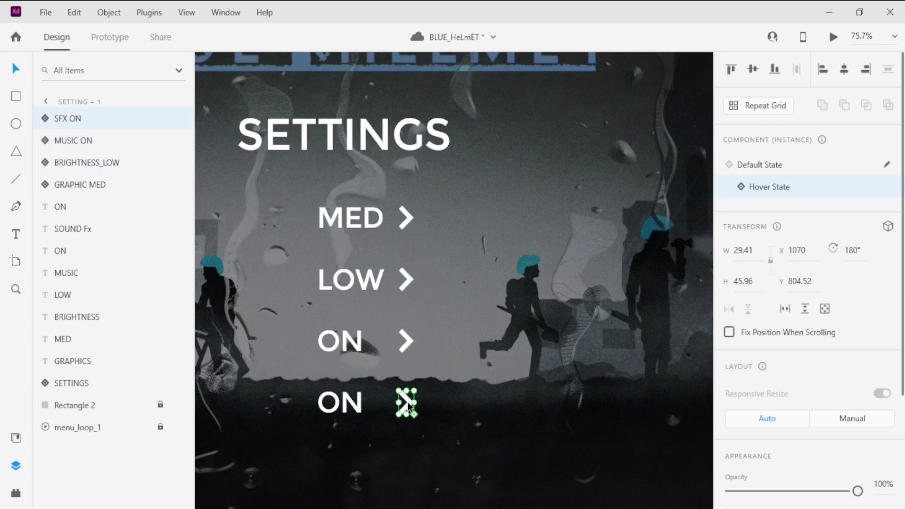
left_click(431, 342)
- Set the hover-state height of the GRAPHICS and BRIGHTNESS arrows on SETTING – 2 to 45.96
scroll(415, 264, "down", 5)
scroll(624, 269, "up", 6)
scroll(624, 269, "down", 3)
left_click(624, 270)
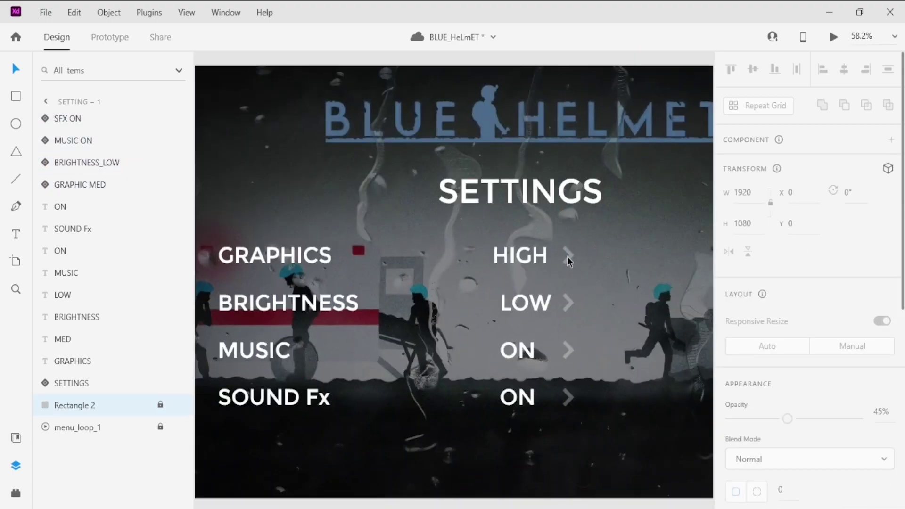
left_click(569, 256)
left_click(770, 187)
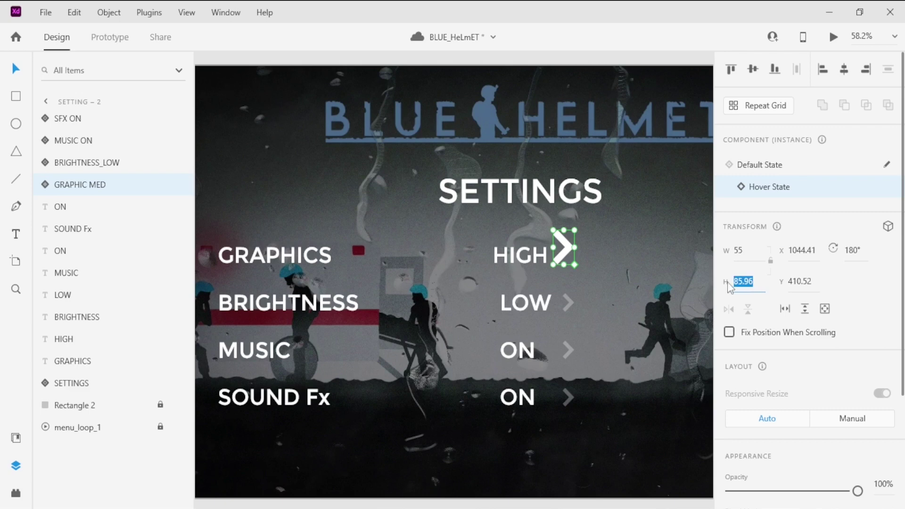
left_click(572, 299)
left_click(776, 188)
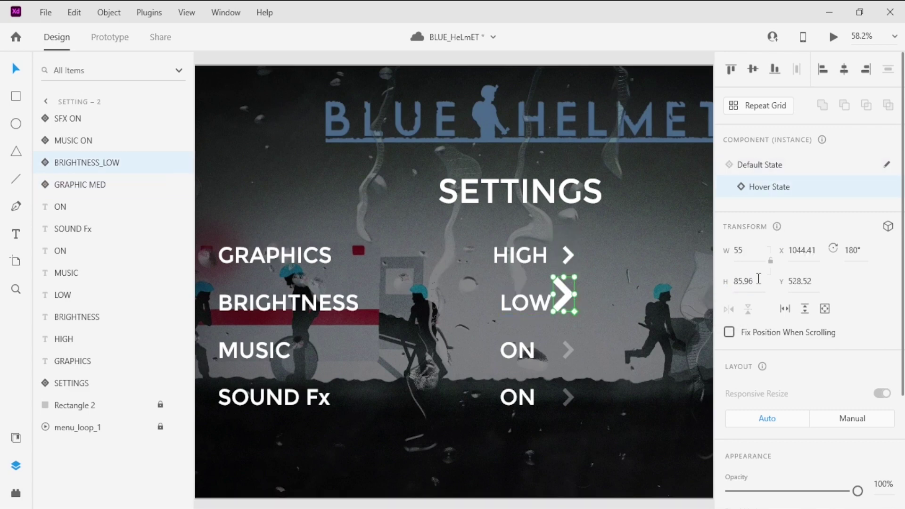
key("Return")
left_click(556, 369)
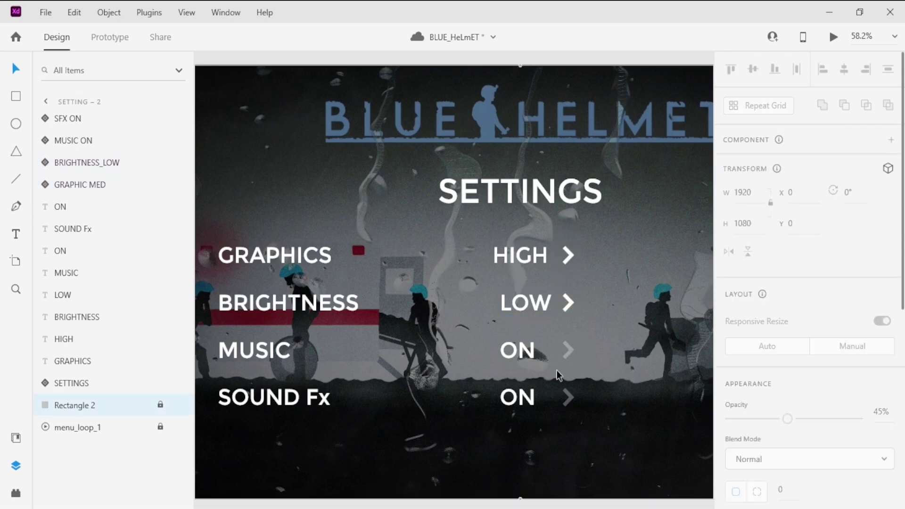
- Set the hover-state height of the MUSIC and SOUND Fx arrows on SETTING – 2 to 45.96
left_click(568, 350)
left_click(775, 196)
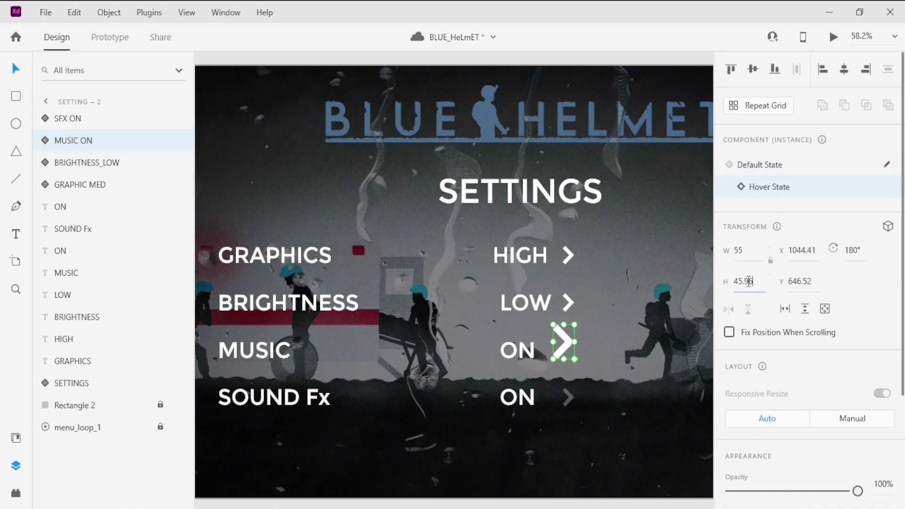
key("Return")
left_click(571, 400)
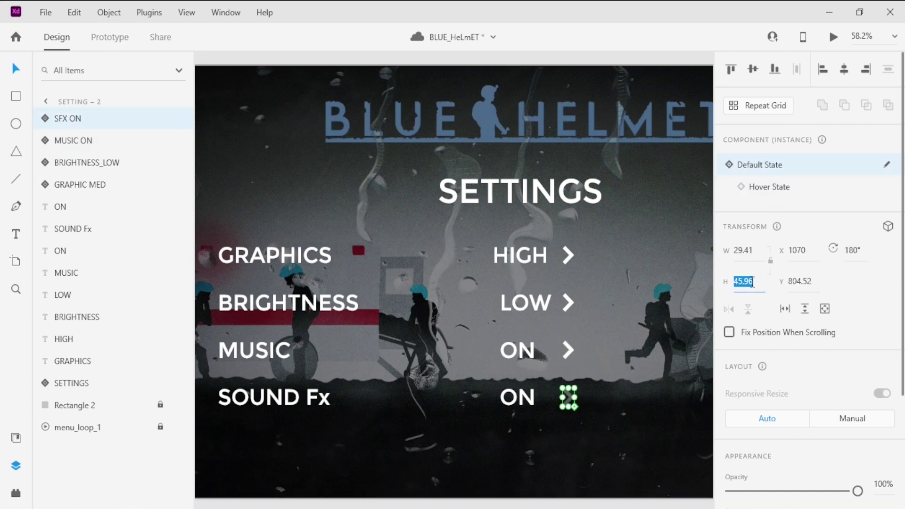
left_click(819, 187)
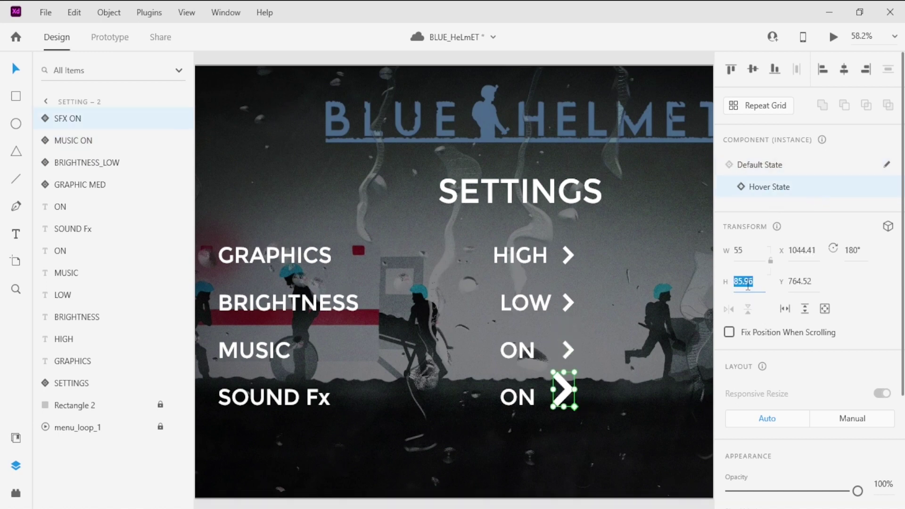
key("Return")
left_click(361, 202)
scroll(460, 186, "down", 5)
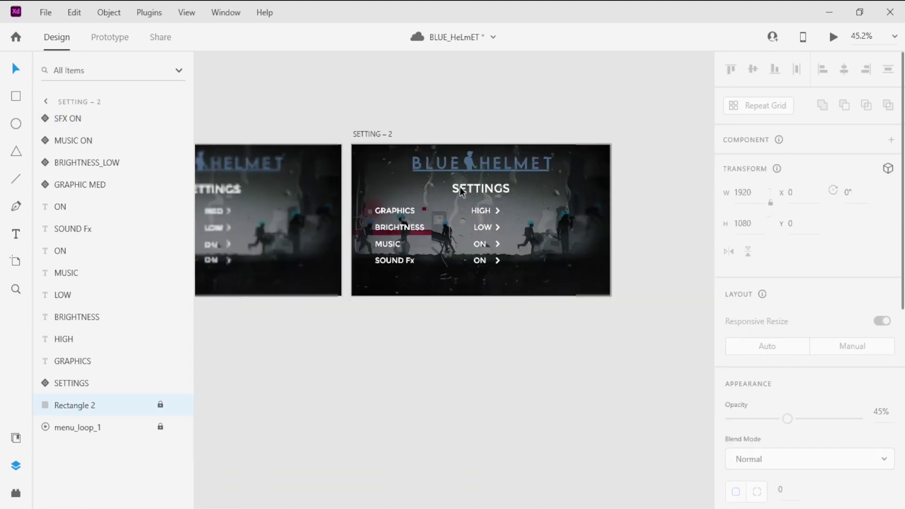
scroll(385, 183, "down", 1)
scroll(256, 190, "up", 5)
scroll(276, 185, "down", 2)
left_click_drag(277, 185, 428, 185)
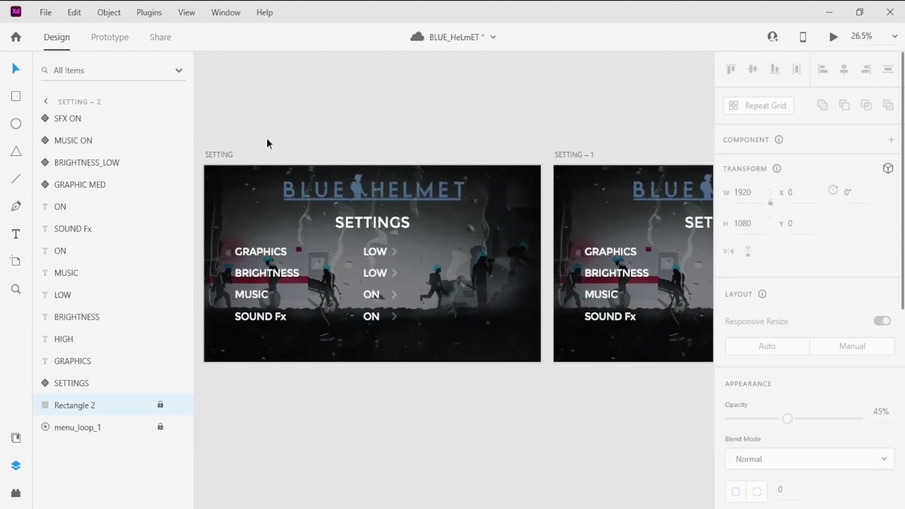
- Preview the prototype from the SETTING artboard and switch GRAPHICS from LOW to MED to check the arrows
left_click(219, 155)
left_click(470, 152)
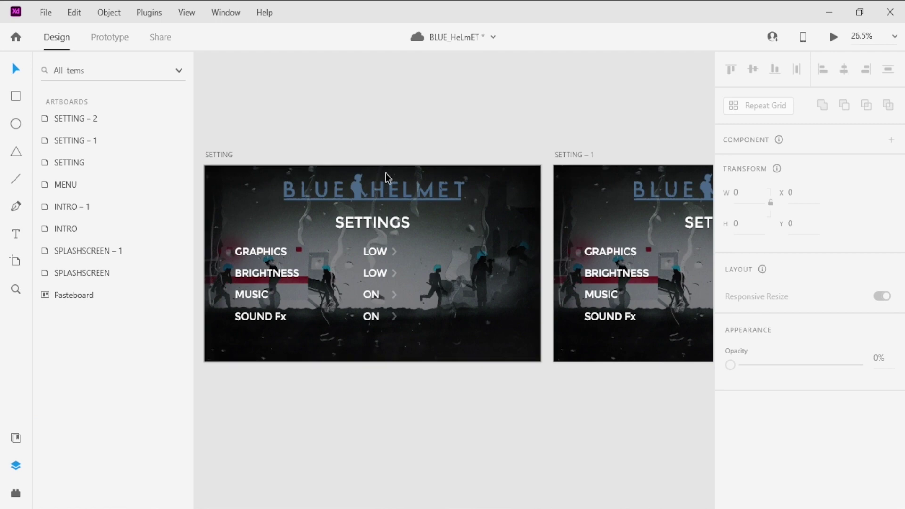
left_click(229, 154)
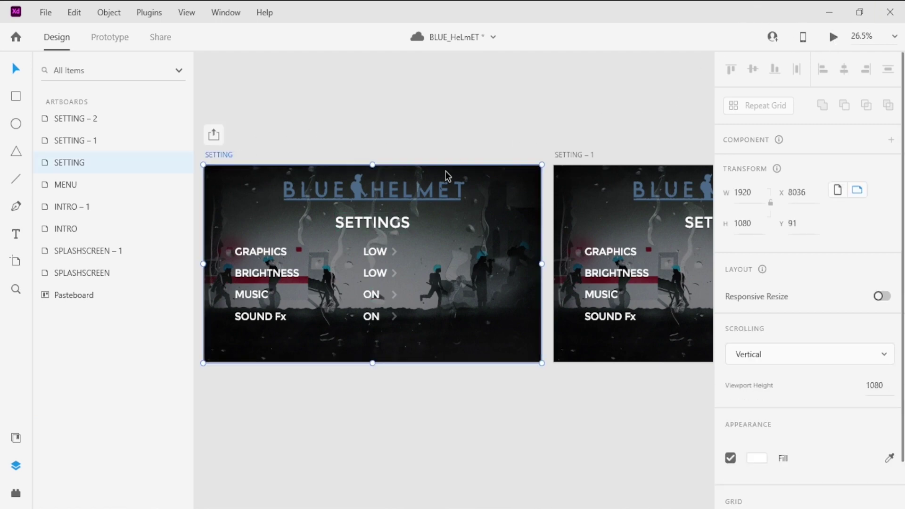
key("ctrl+Return")
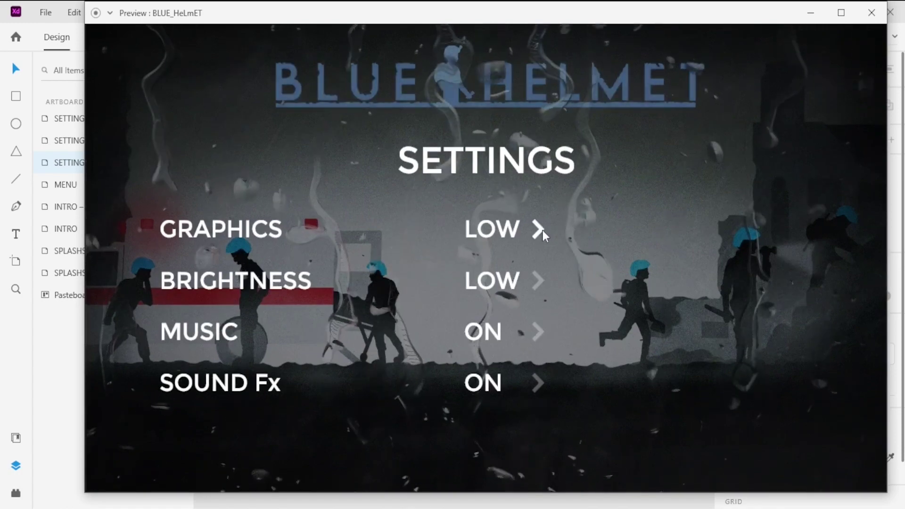
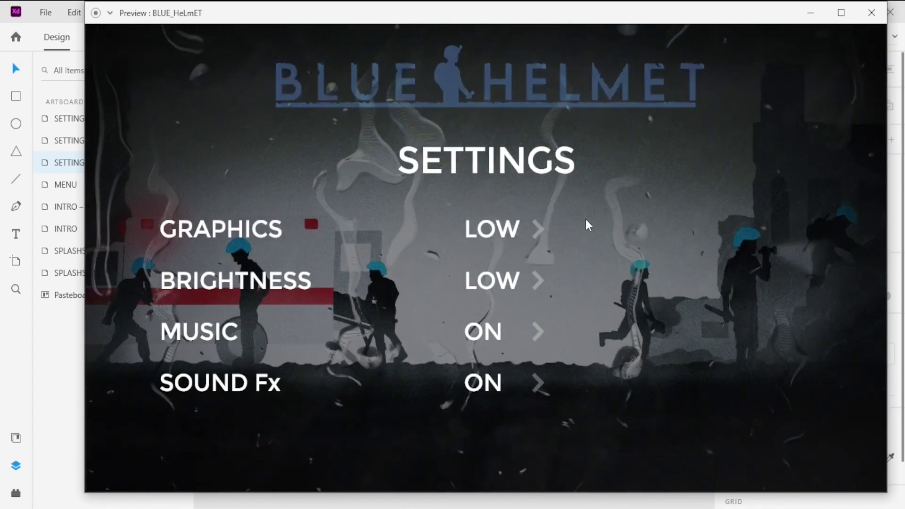
left_click(539, 230)
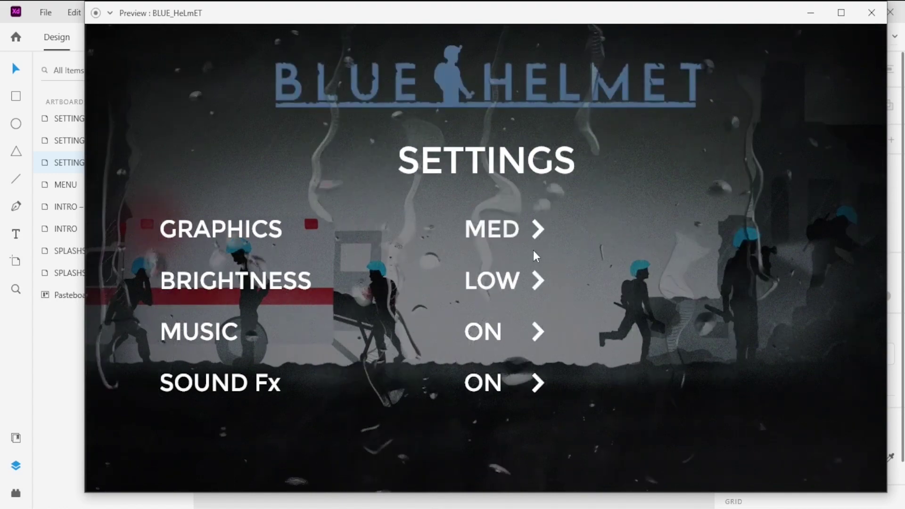
left_click(882, 16)
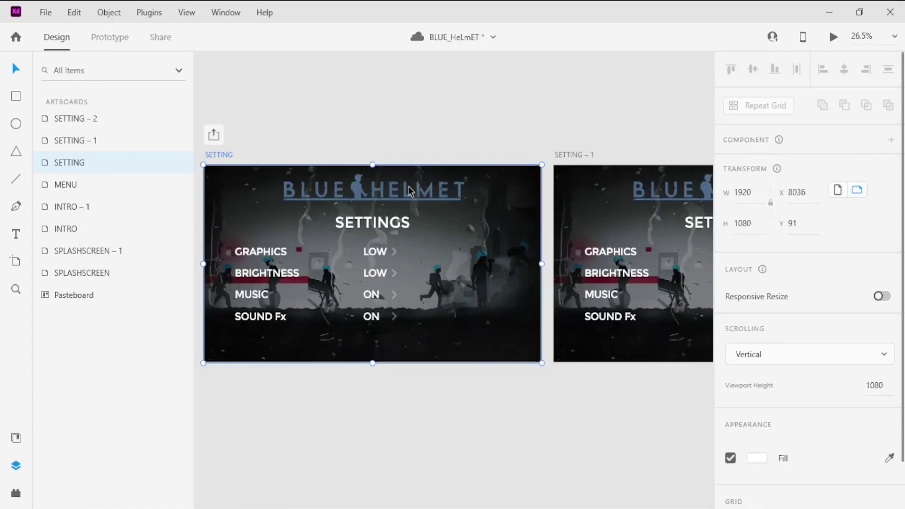
- Change the action of the GRAPHICS arrow on SETTING from Auto-Animate to Transition, leading to SETTING – 1
left_click(119, 43)
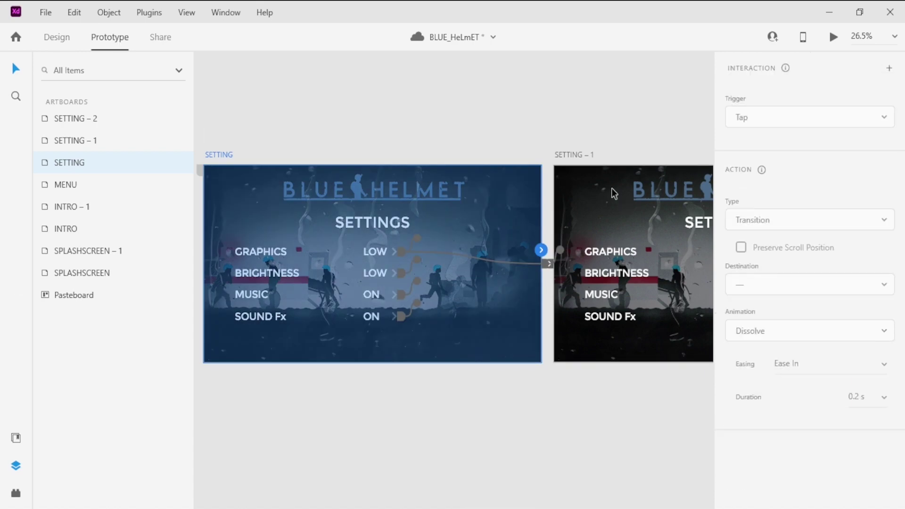
left_click(508, 261)
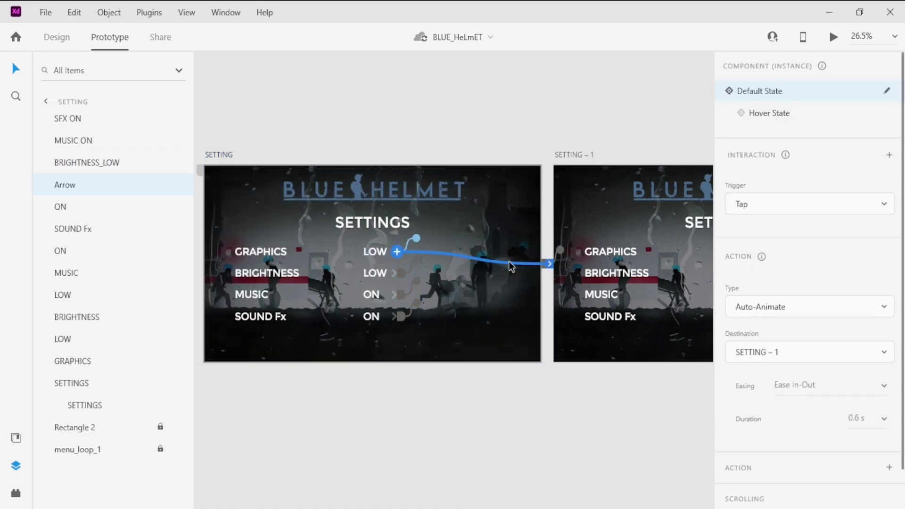
left_click(832, 305)
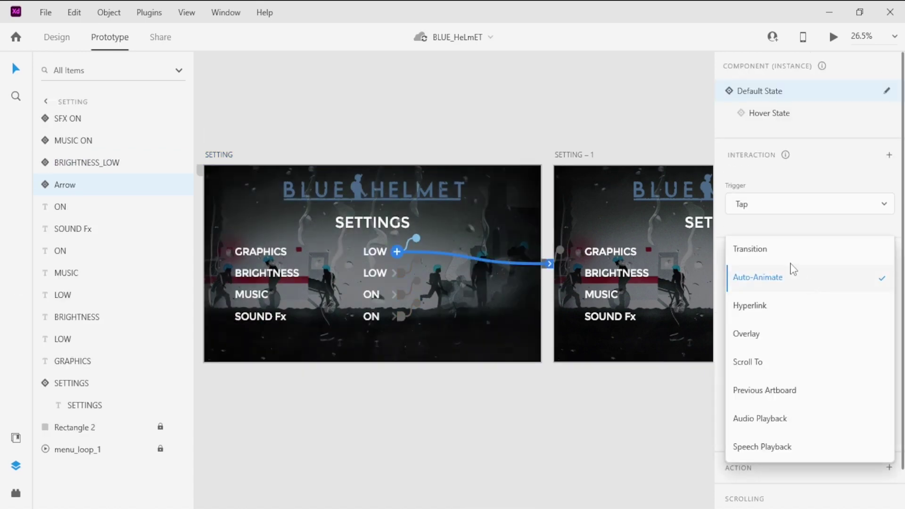
left_click(786, 249)
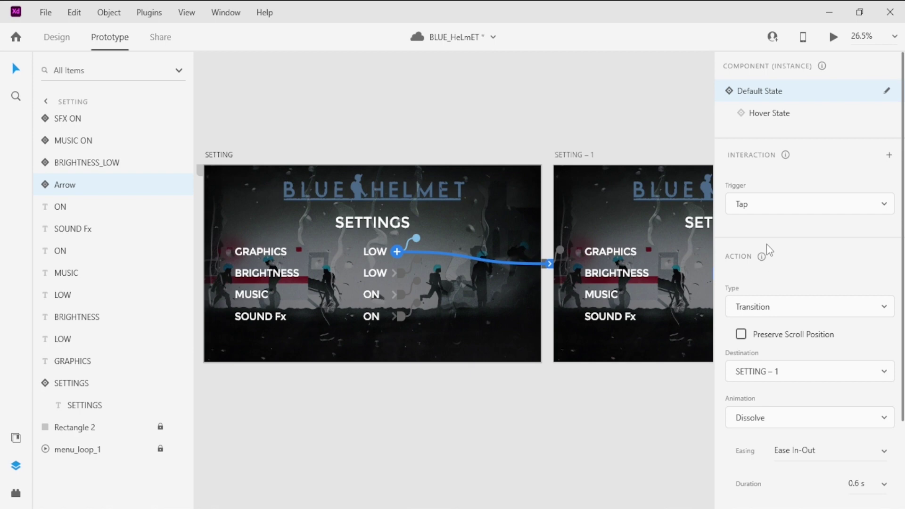
left_click(624, 126)
- Link the hover state of the GRAPHICS arrow beside MED on SETTING – 1 to SETTING – 2 with a Tap transition
left_click_drag(646, 108, 419, 136)
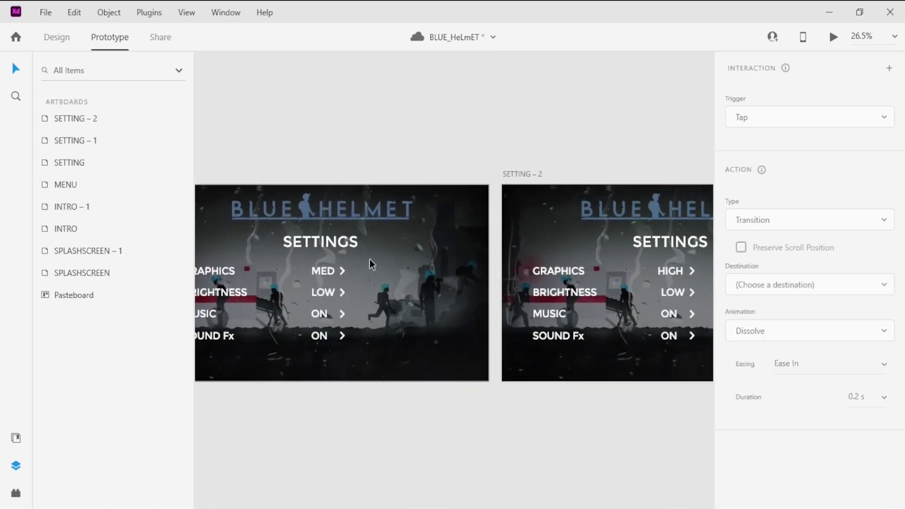
left_click(343, 272)
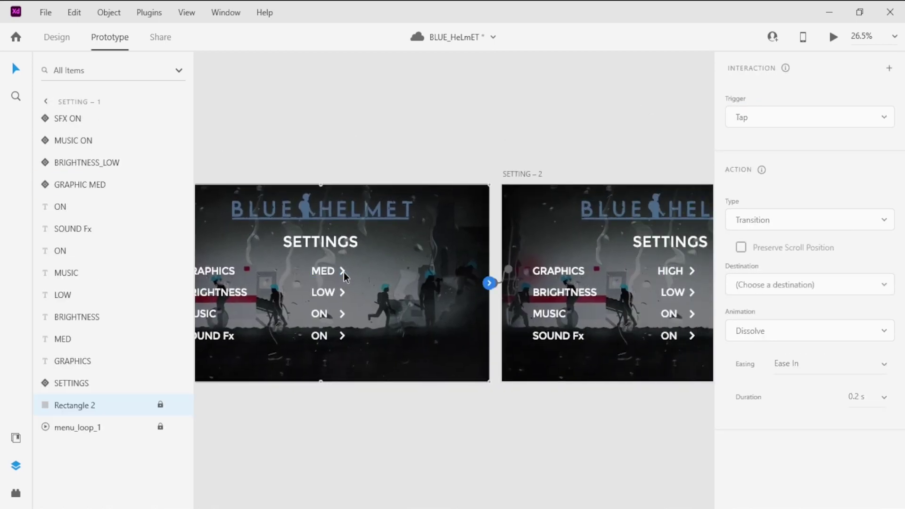
left_click(342, 271)
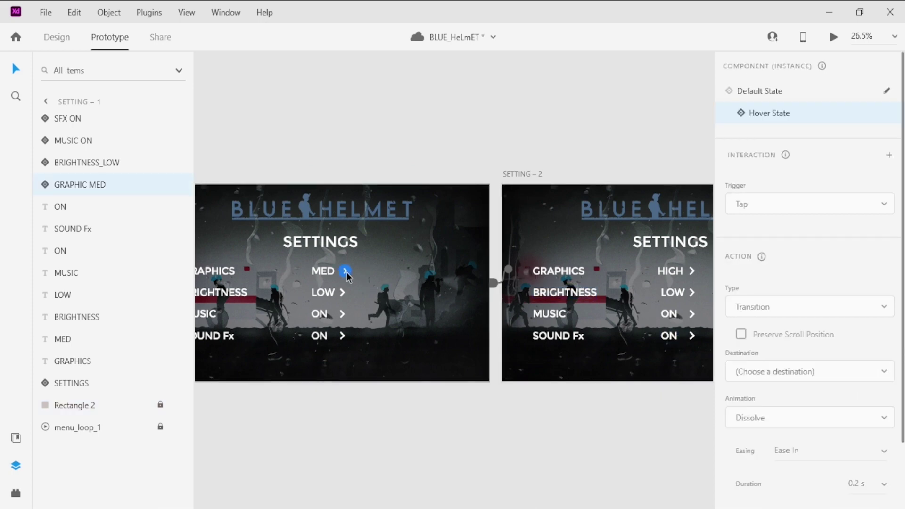
left_click_drag(346, 273, 544, 265)
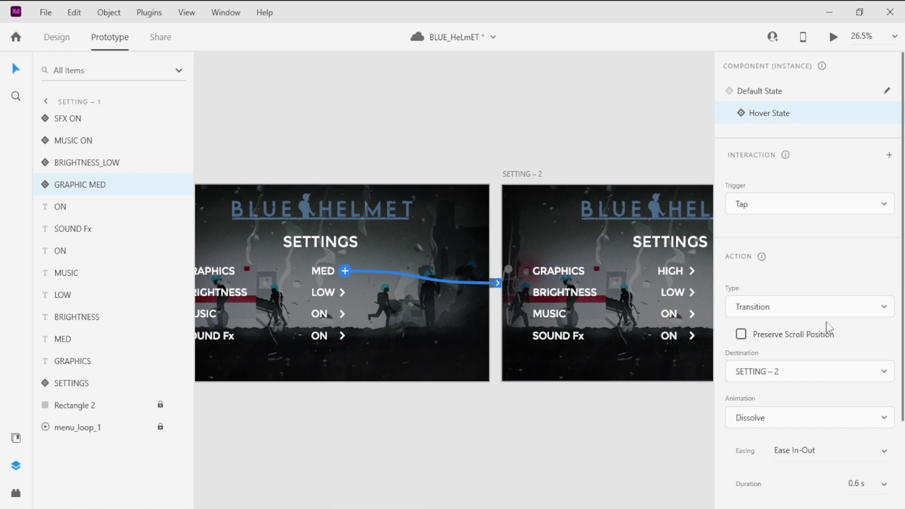
left_click(452, 140)
- Preview the prototype from SETTING and switch GRAPHICS through MED to HIGH
left_click_drag(440, 137, 667, 139)
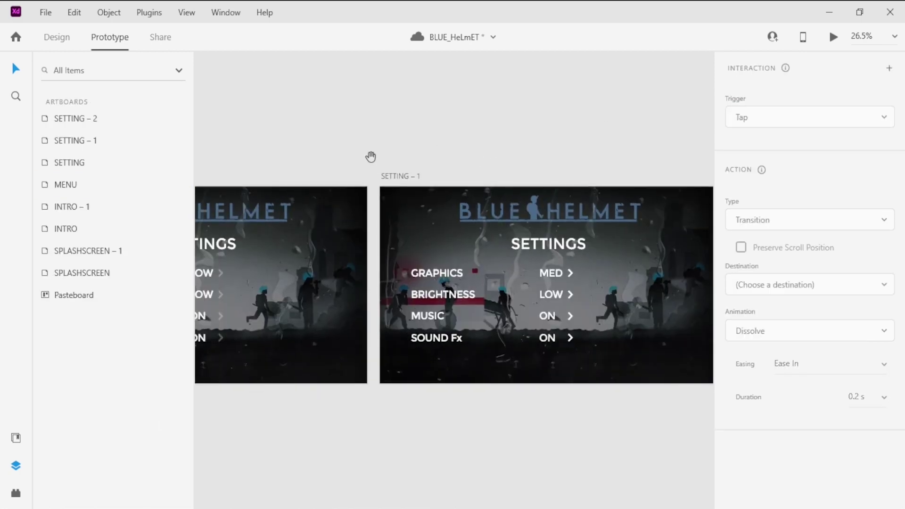
left_click_drag(371, 158, 543, 142)
left_click(216, 160)
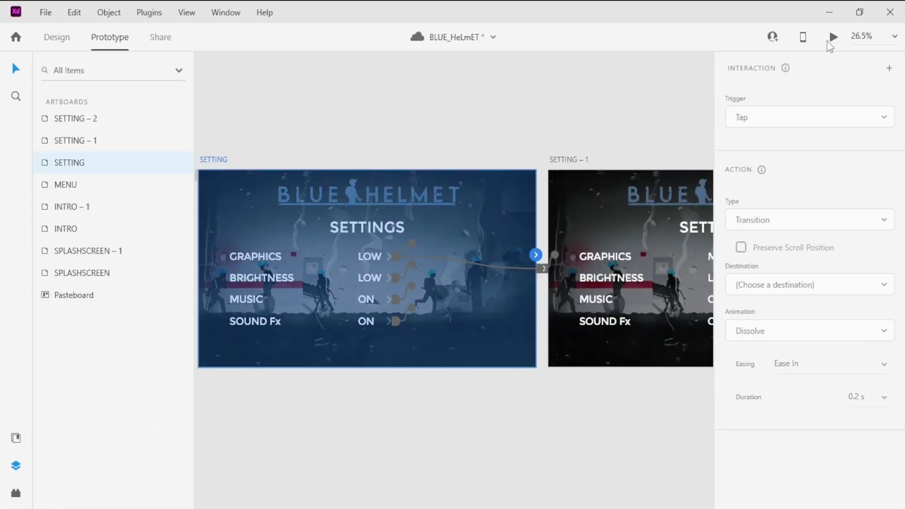
left_click(833, 37)
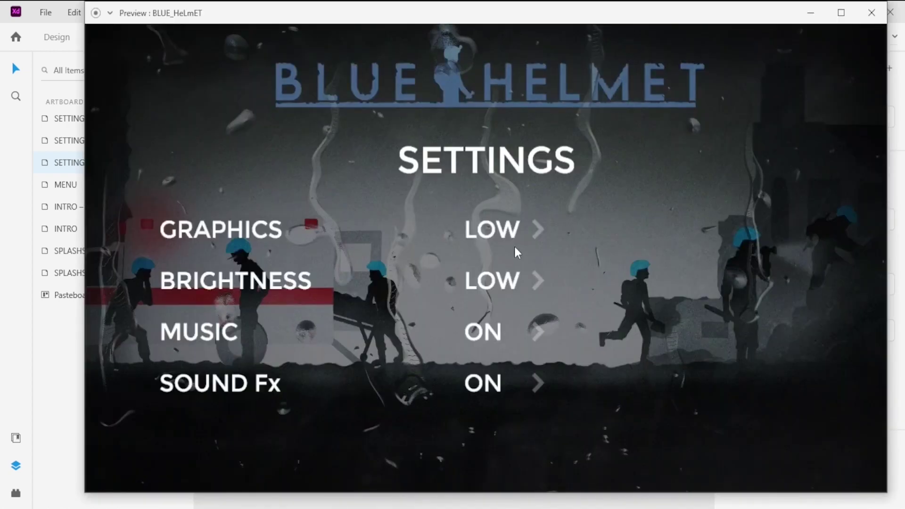
left_click(537, 231)
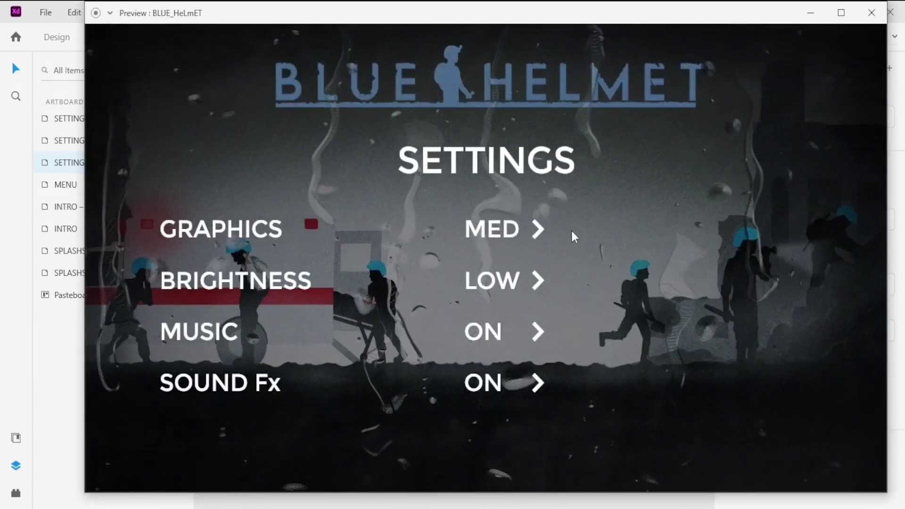
left_click(536, 232)
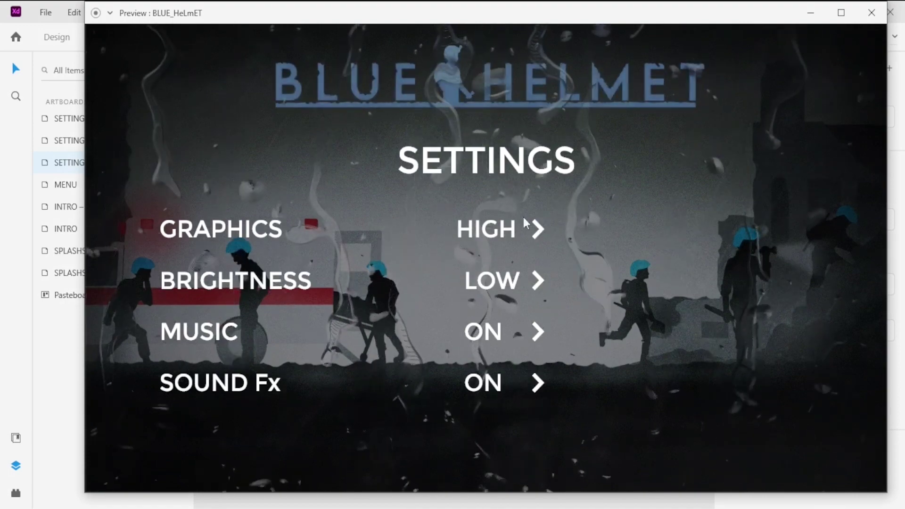
left_click(870, 13)
- Centre-align the column of option values horizontally on the SETTING and SETTING – 1 artboards
left_click(582, 127)
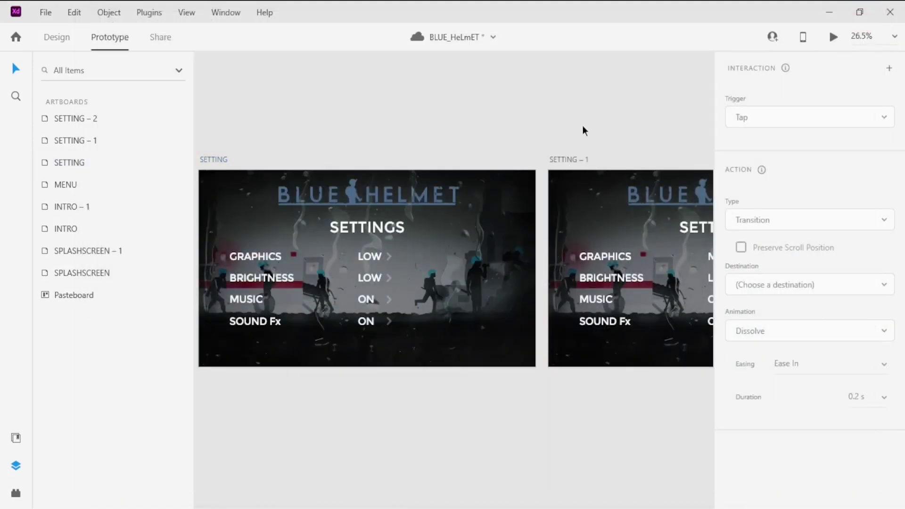
left_click_drag(565, 115, 241, 91)
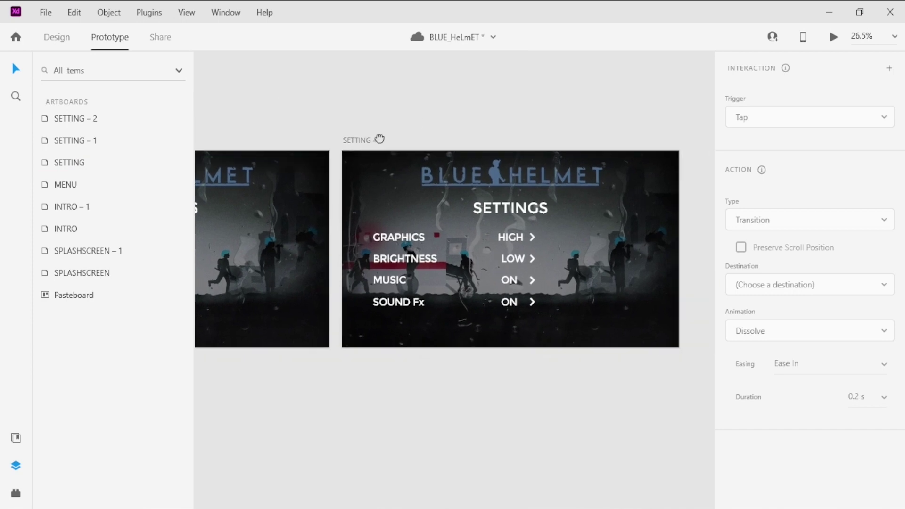
left_click_drag(380, 140, 669, 143)
left_click_drag(615, 134, 754, 135)
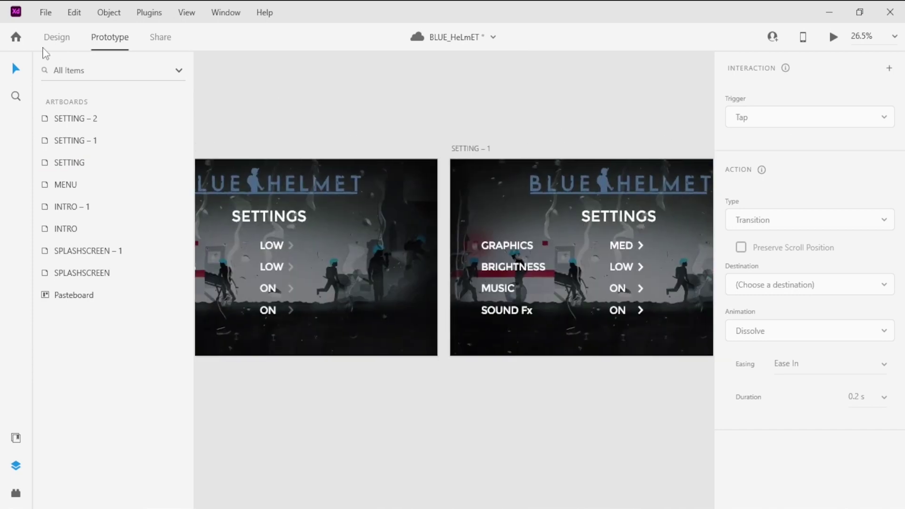
left_click(70, 40)
left_click_drag(268, 356, 253, 230)
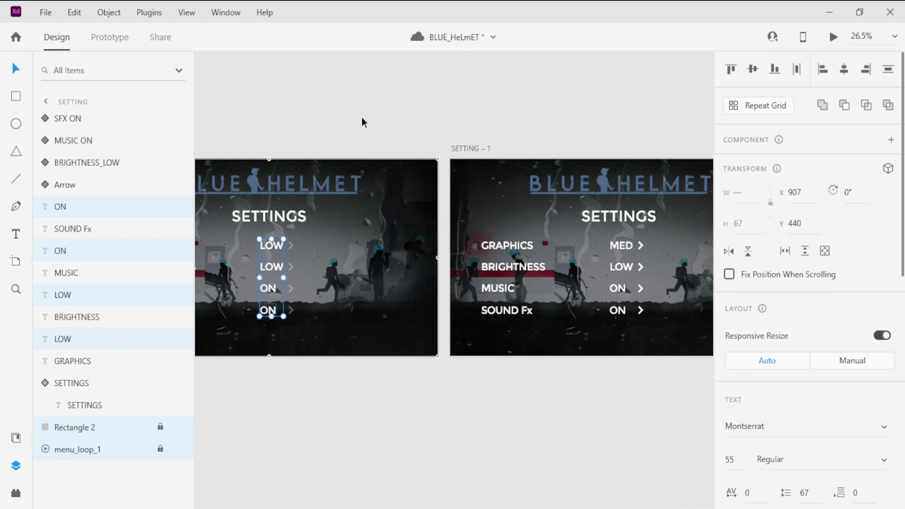
left_click_drag(636, 413, 593, 237)
left_click(844, 69)
left_click(686, 113)
- Centre-align the HIGH, LOW, ON and ON option values horizontally on SETTING – 2
left_click_drag(686, 113, 318, 109)
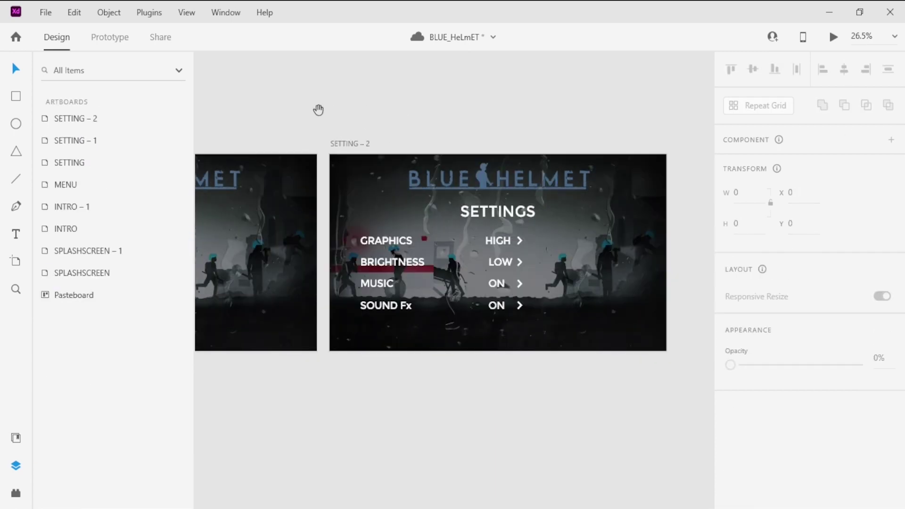
left_click_drag(497, 413, 469, 233)
left_click(844, 69)
left_click(582, 83)
left_click(520, 240)
left_click(520, 261, "shift")
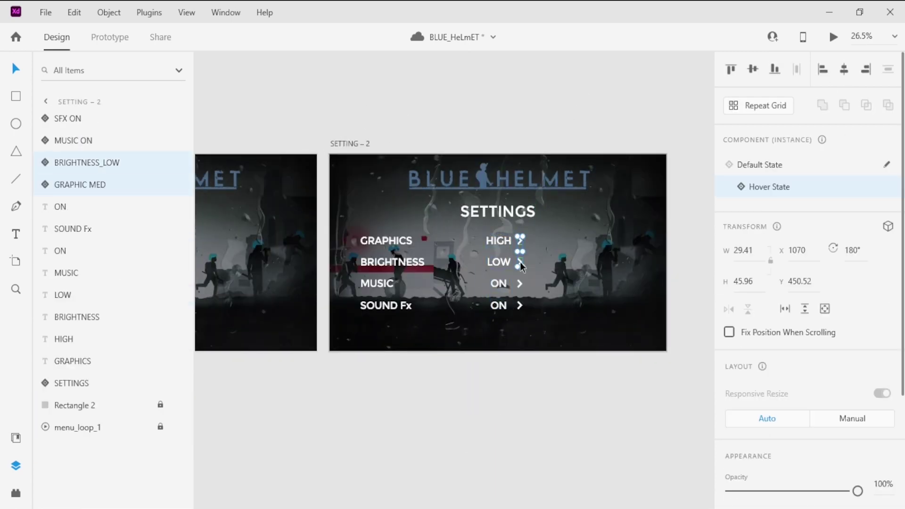
left_click(520, 283, "shift")
left_click(580, 273)
- Switch the GRAPHICS, BRIGHTNESS, MUSIC and SOUND Fx arrows on SETTING – 2 to their Default State
left_click(521, 241)
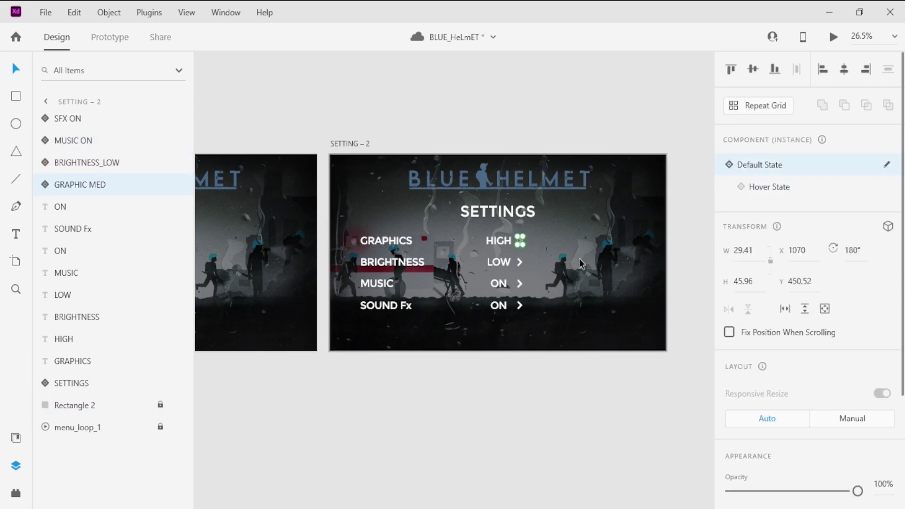
left_click(519, 261)
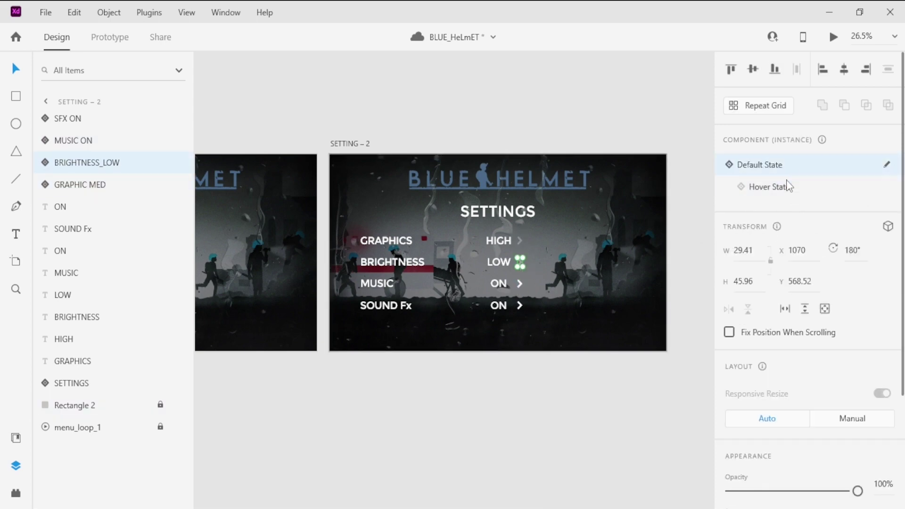
left_click(520, 283)
left_click(520, 306)
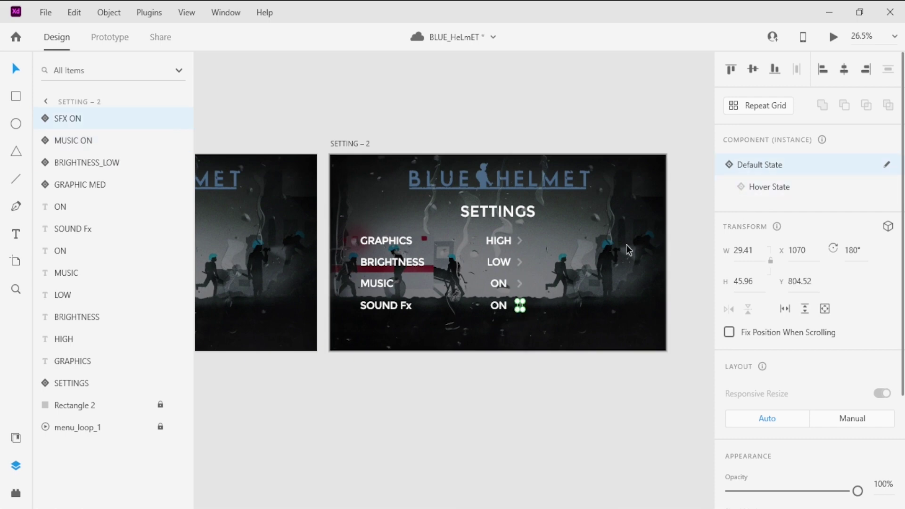
left_click(628, 250)
- Switch the four option arrows on SETTING – 1 from Hover State to Default State
scroll(628, 250, "left", 6)
left_click(454, 220)
left_click(467, 236)
left_click(452, 242)
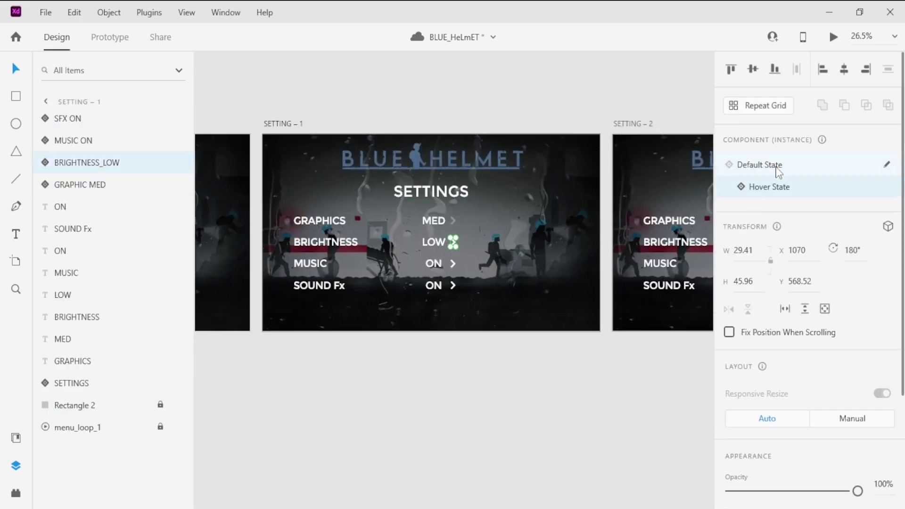
left_click(452, 263)
key("Escape")
- Preview the SETTING screens again, switching GRAPHICS to HIGH to check the realigned values and default-state arrows
scroll(485, 129, "left", 5)
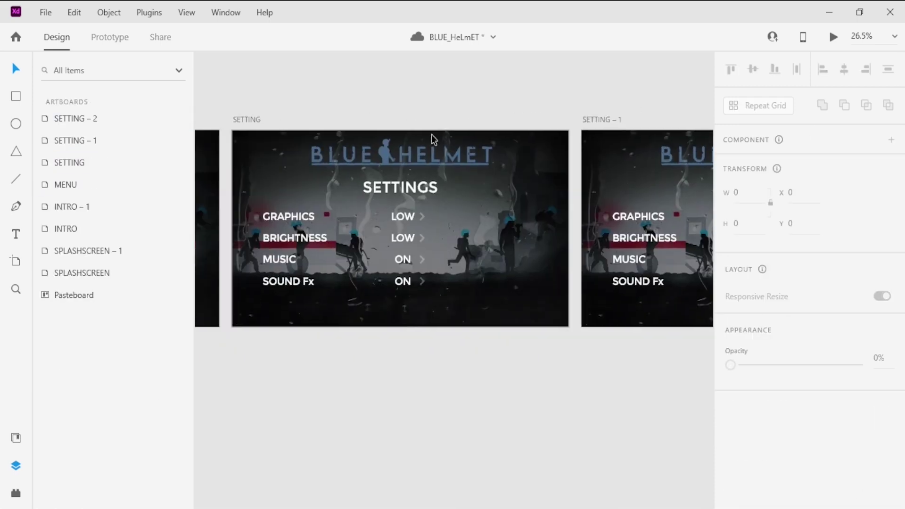
left_click(250, 121)
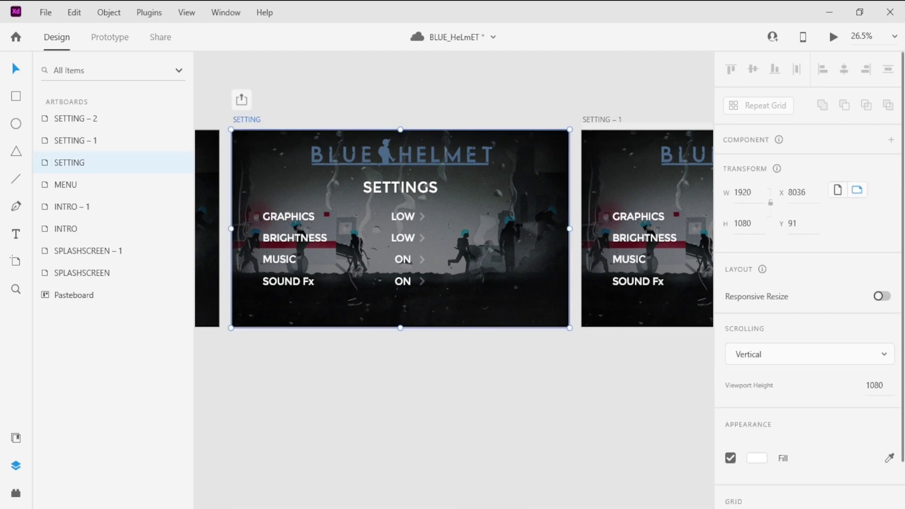
left_click(834, 38)
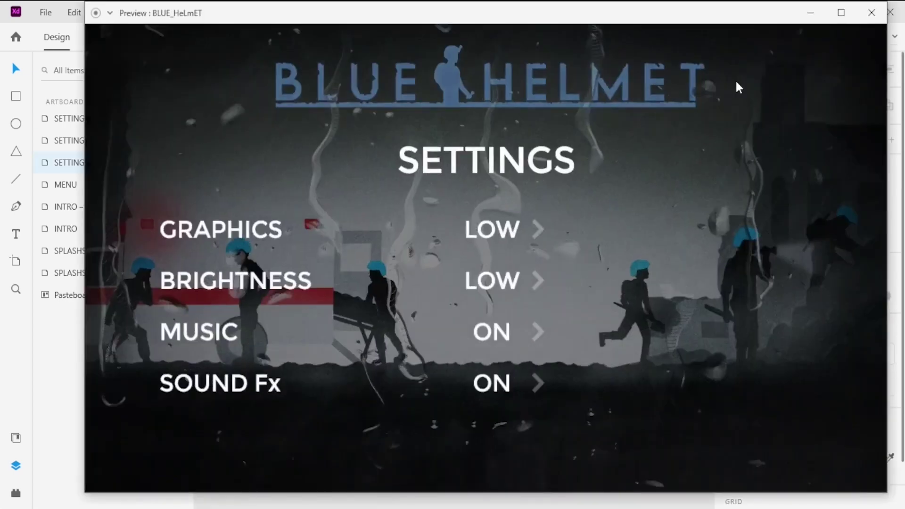
left_click(538, 230)
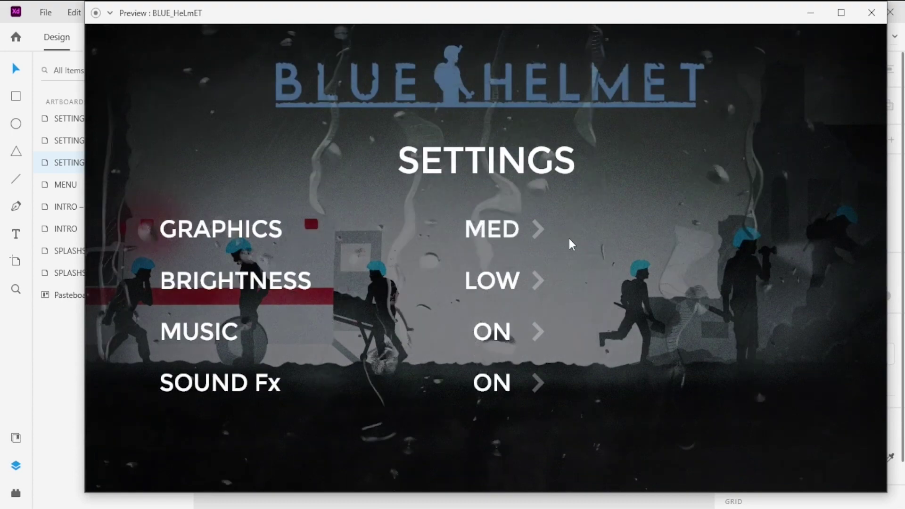
left_click(540, 229)
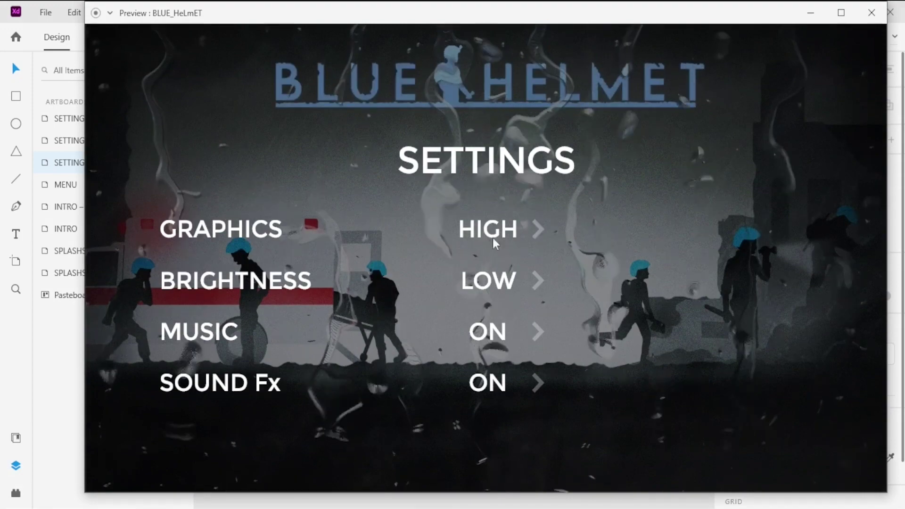
key("Down")
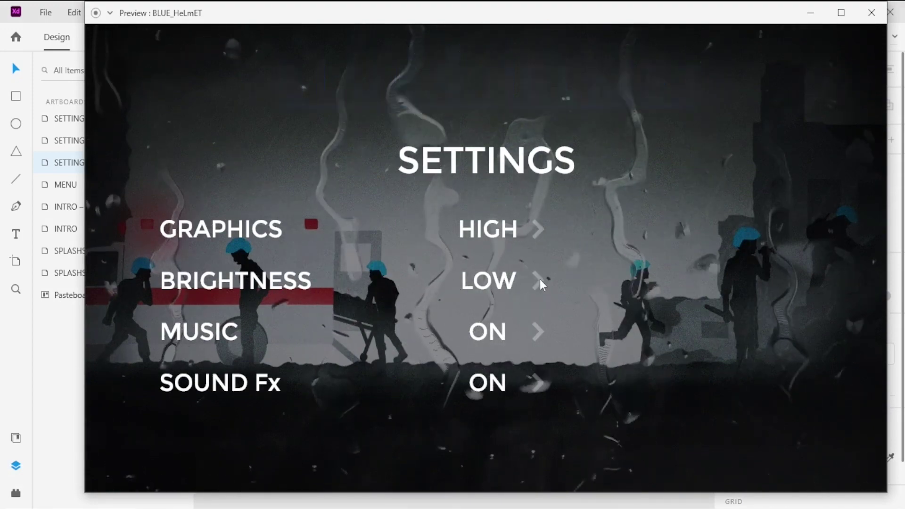
- Duplicate the GRAPHICS arrow on SETTING – 1 and set the copy's rotation to 0° so it points left
left_click(870, 14)
scroll(594, 233, "right", 2)
left_click_drag(366, 375, 325, 165)
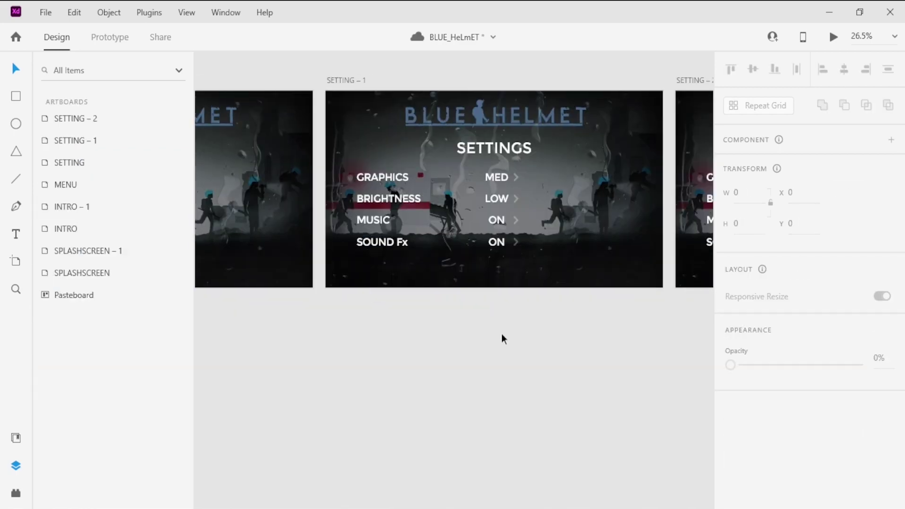
left_click_drag(459, 360, 495, 172)
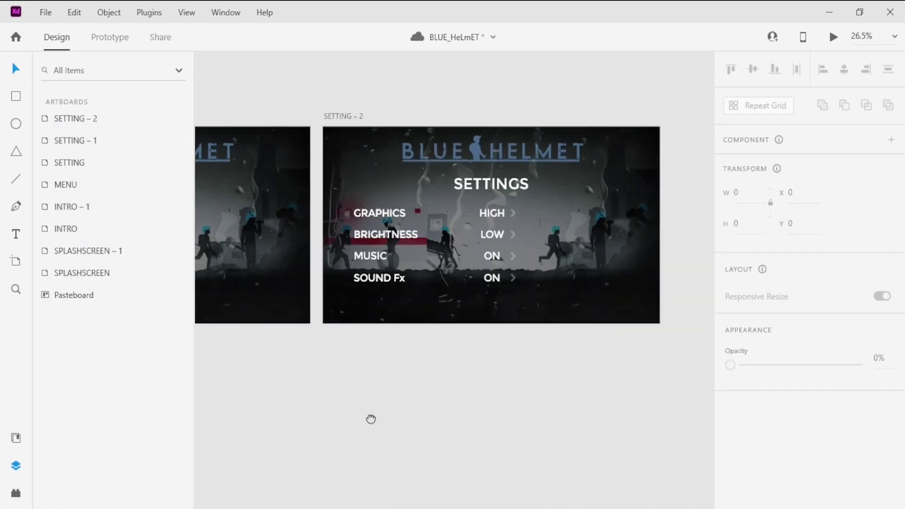
left_click_drag(422, 377, 449, 193)
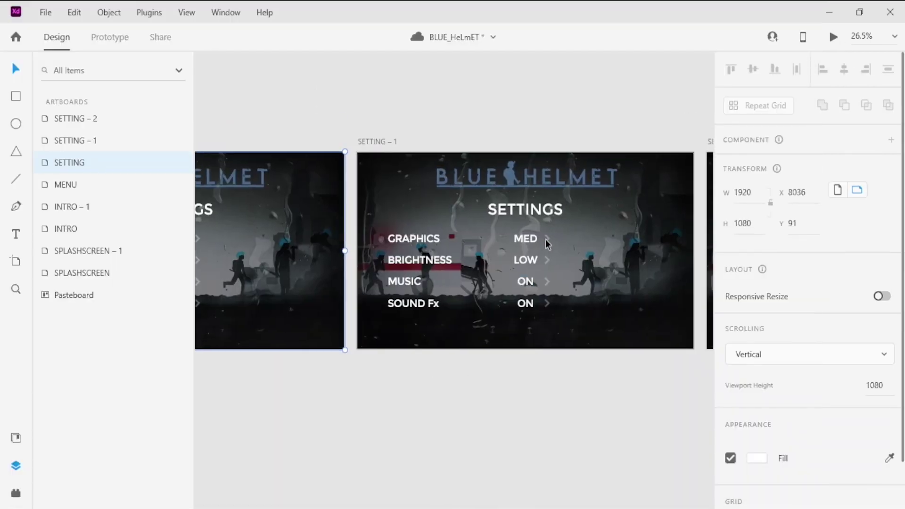
left_click(545, 239)
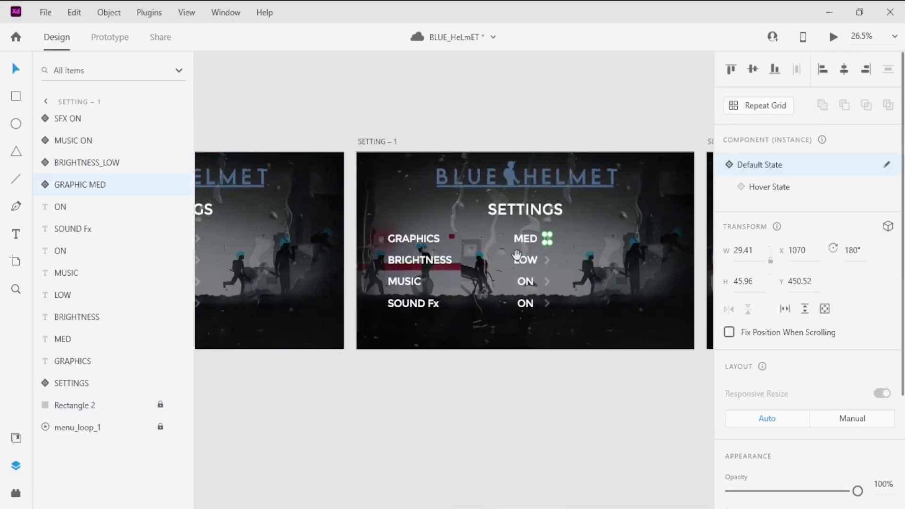
scroll(553, 258, "up", 5)
key("ctrl+d")
left_click_drag(546, 187, 541, 185)
left_click(855, 250)
type("90")
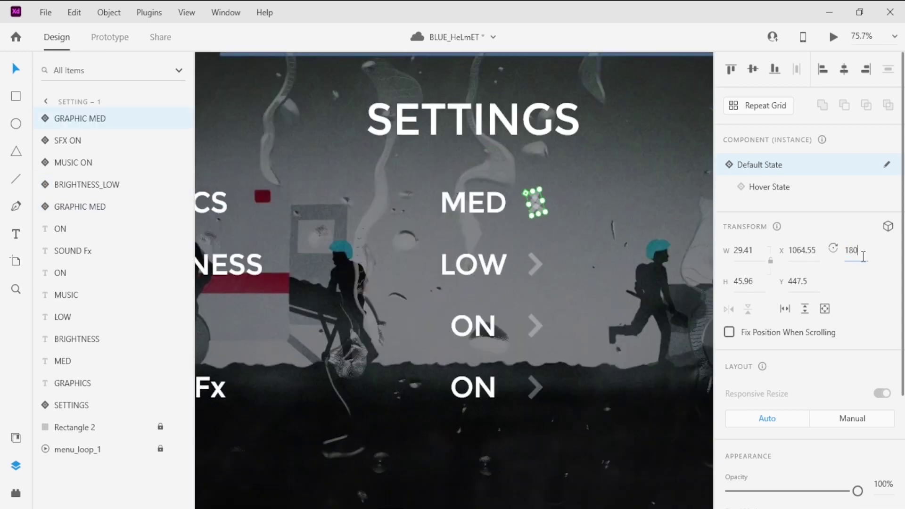
key("Return")
- Move the left-pointing arrow to the left side of MED on SETTING – 1, at X 838
key("shift+Left")
key("shift+Left")
key("shift+Left")
key("shift+Left")
key("shift+Left")
key("shift+Left")
key("shift+Left")
key("shift+Left")
key("shift+Left")
key("shift+Left")
key("shift+Left")
key("shift+Left")
key("shift+Left")
key("shift+Left")
key("shift+Left")
key("shift+Left")
key("shift+Left")
key("shift+Left")
key("shift+Left")
key("shift+Left")
key("Left")
key("Left")
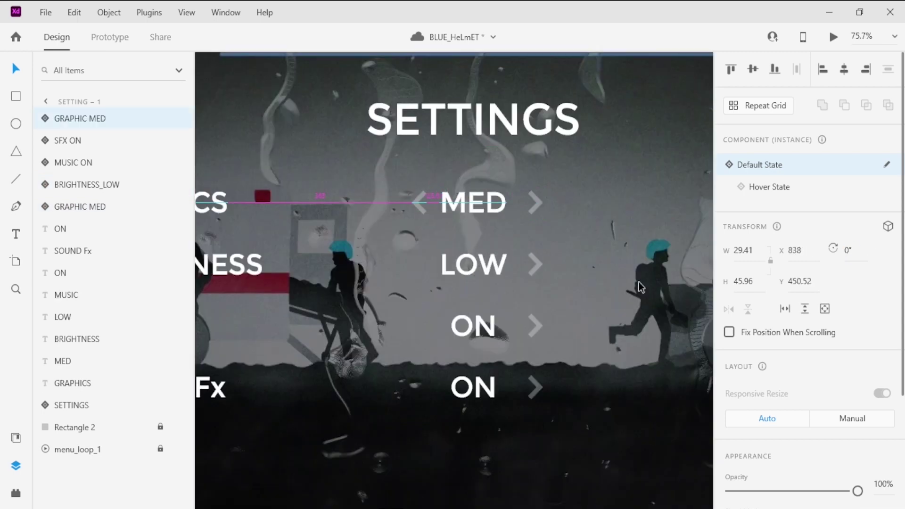
left_click(560, 269)
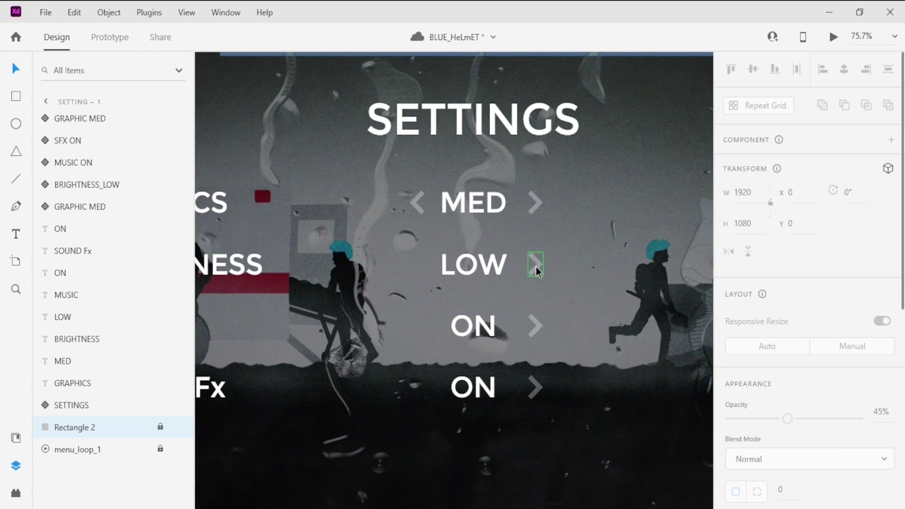
left_click(536, 267)
left_click(571, 228)
scroll(494, 238, "down", 2)
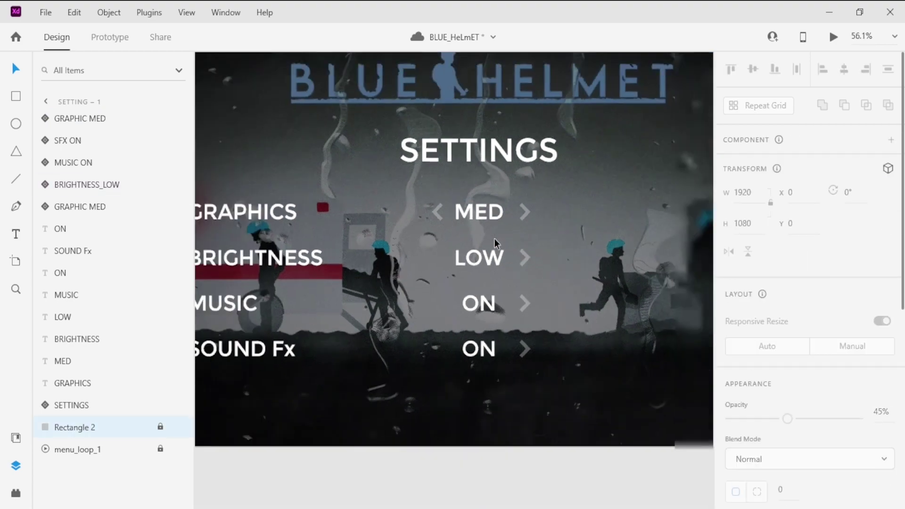
scroll(494, 239, "down", 3)
scroll(401, 214, "up", 3)
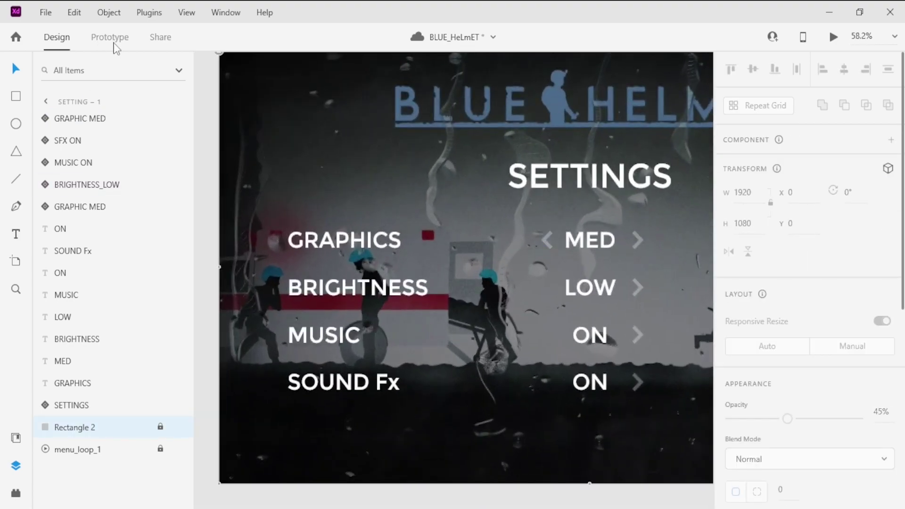
- Examine the prototype interactions of the two GRAPHICS arrows beside MED on SETTING – 1
left_click(113, 41)
left_click(547, 242)
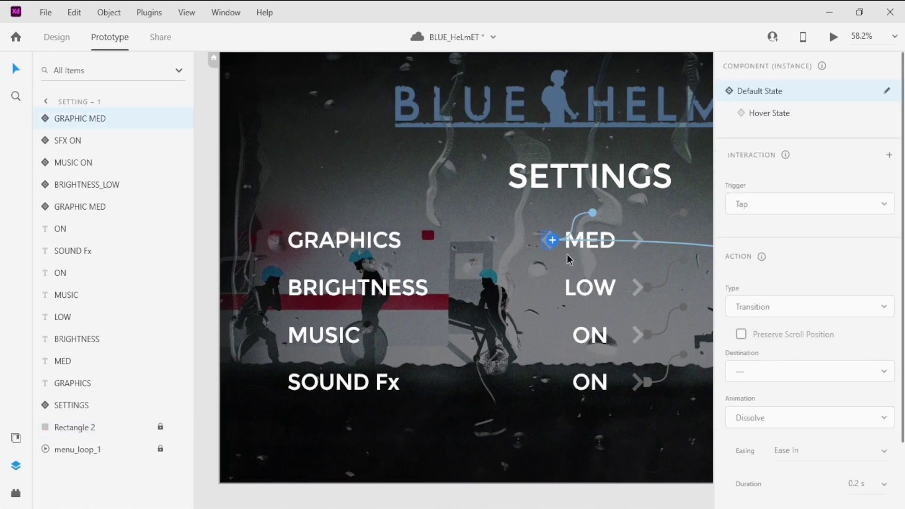
scroll(517, 251, "down", 4)
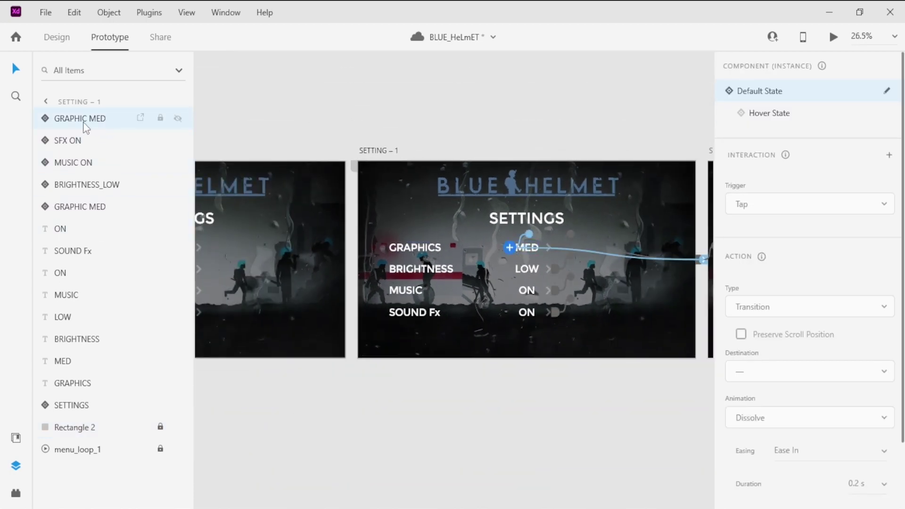
scroll(490, 253, "up", 4)
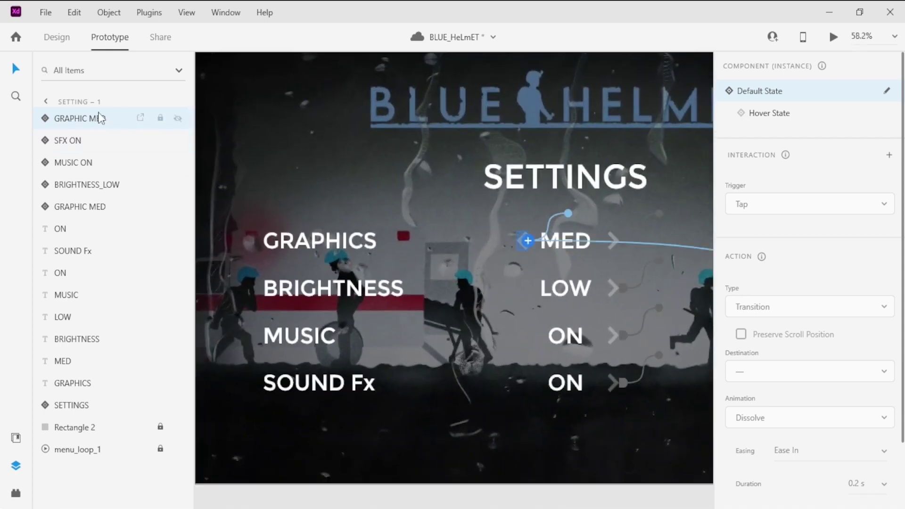
scroll(621, 247, "up", 4)
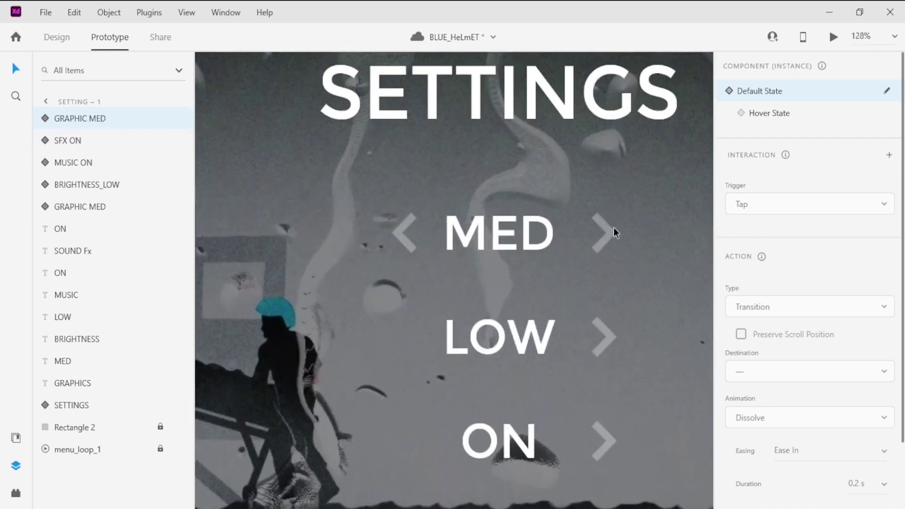
left_click(613, 237)
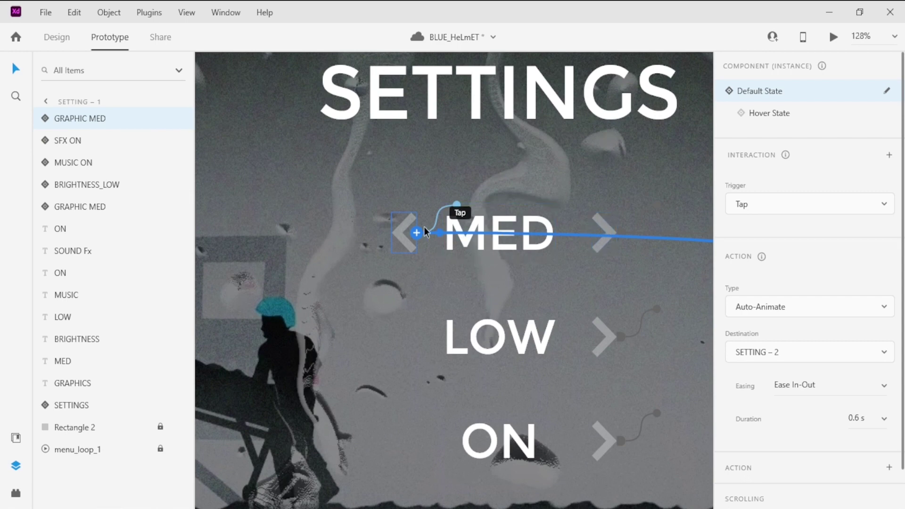
left_click(403, 237)
left_click(402, 233)
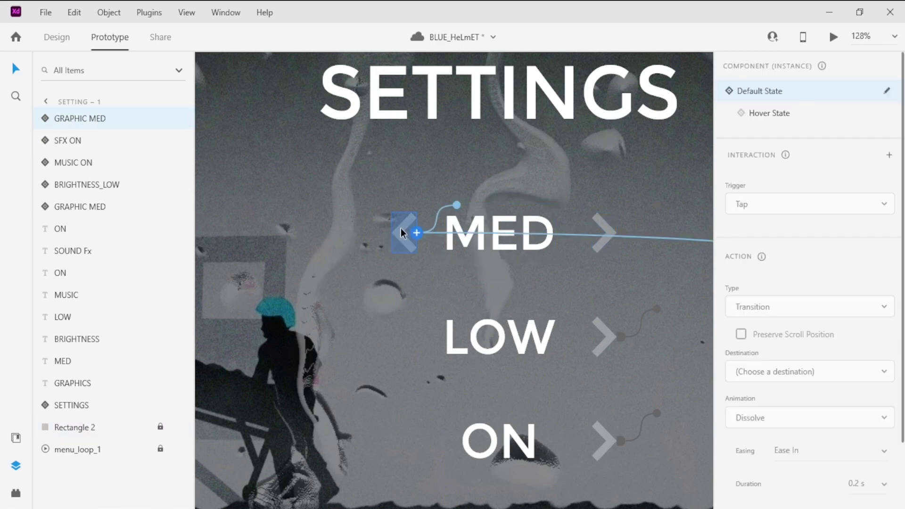
- Rename the left-pointing arrow's layer on SETTING – 1 as GRAPHIC LOW
double_click(100, 125)
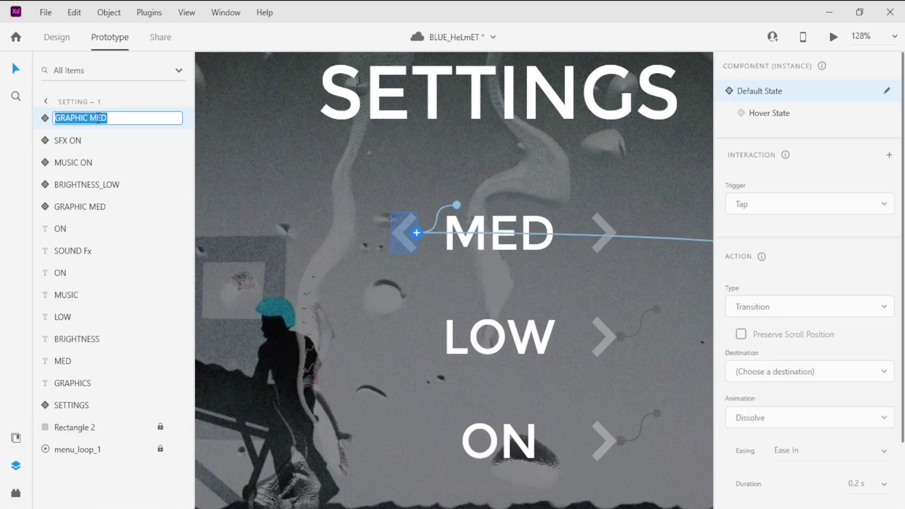
left_click(154, 120)
key("shift+Left")
key("shift+Left")
key("shift+Left")
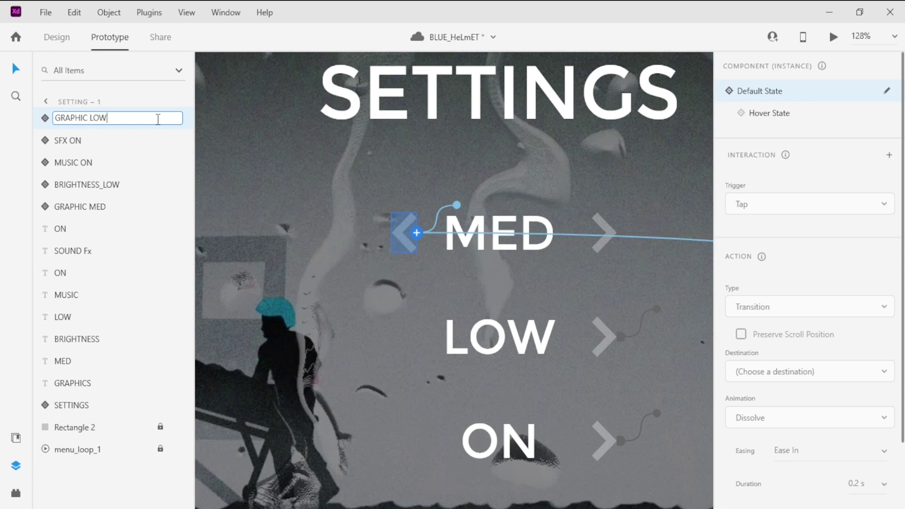
key("Return")
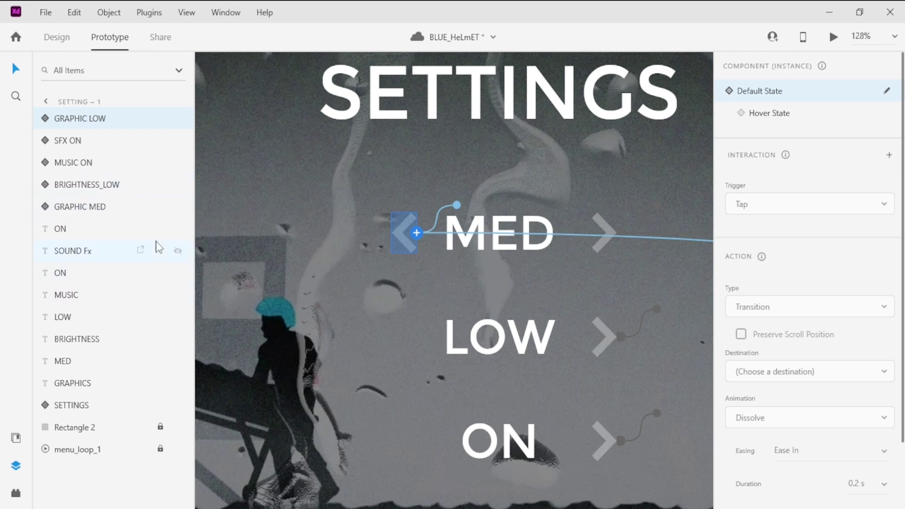
- Redirect the GRAPHIC LOW arrow's tap interaction to the SETTING artboard
left_click(364, 159)
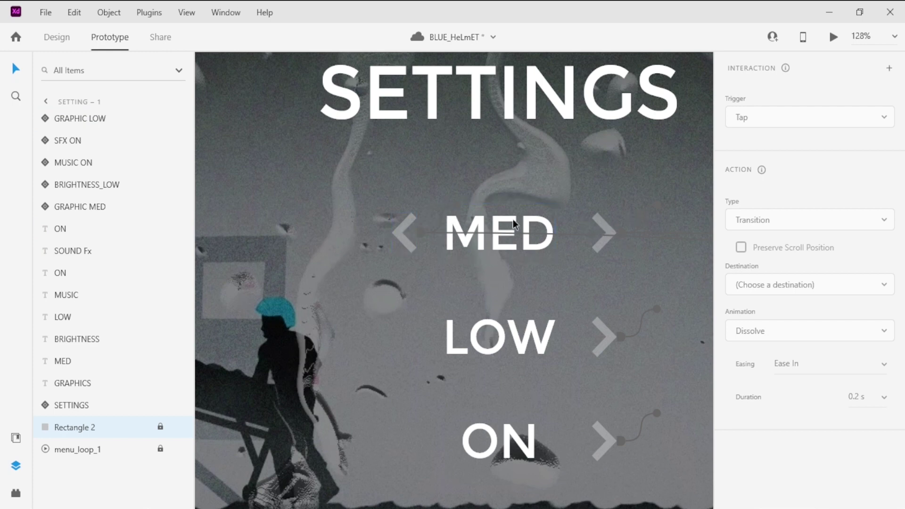
left_click(509, 234)
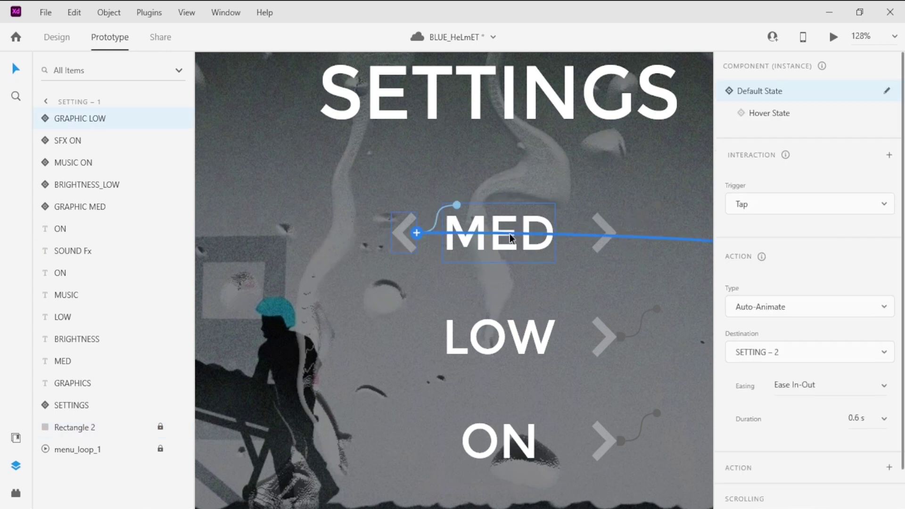
scroll(476, 271, "down", 6)
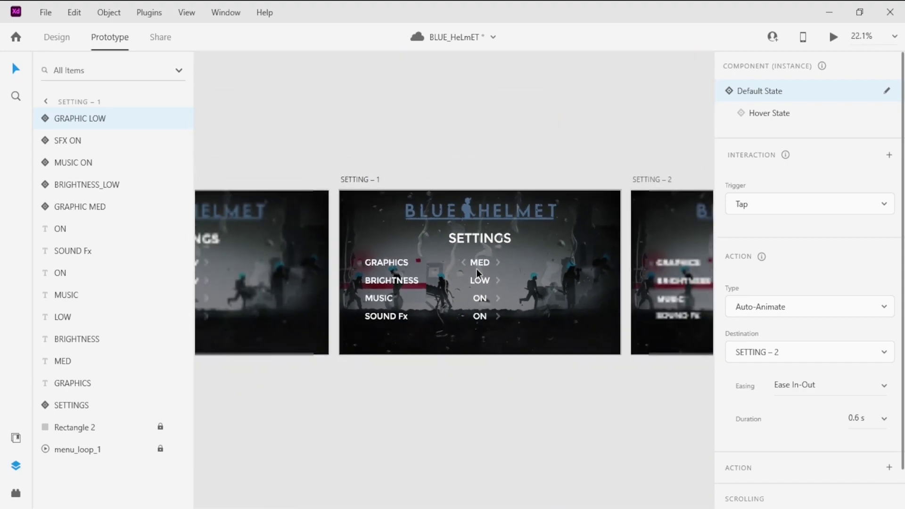
left_click_drag(614, 273, 301, 262)
left_click(508, 155)
- Check where the right-pointing GRAPHICS arrow on SETTING – 1 is linked
scroll(515, 232, "up", 5)
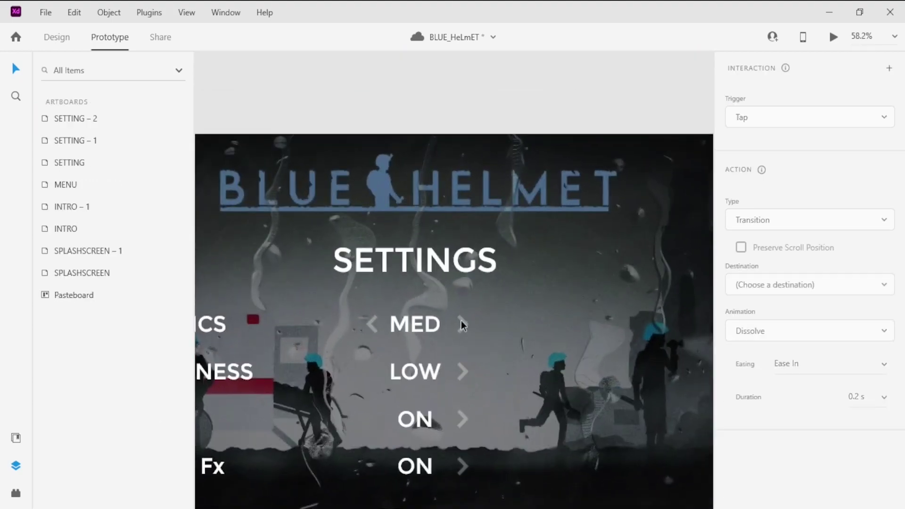
left_click(463, 324)
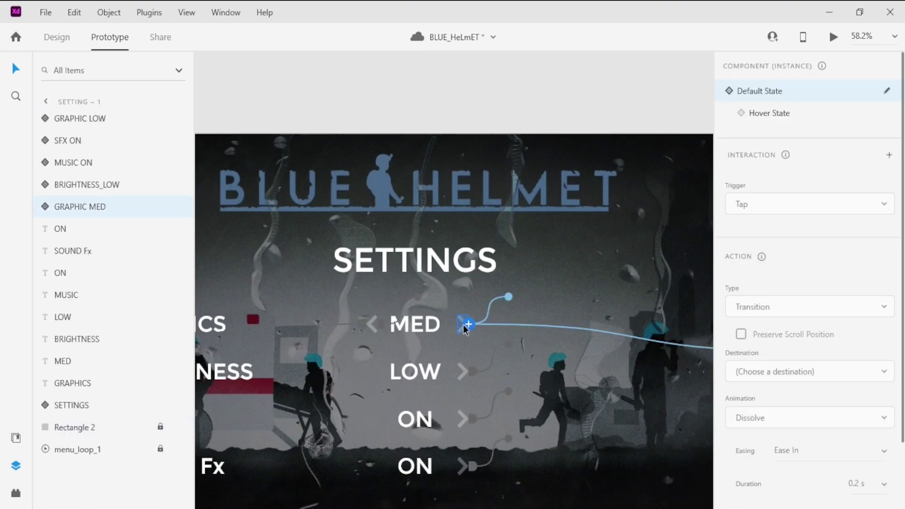
scroll(452, 307, "down", 5)
scroll(547, 175, "down", 3)
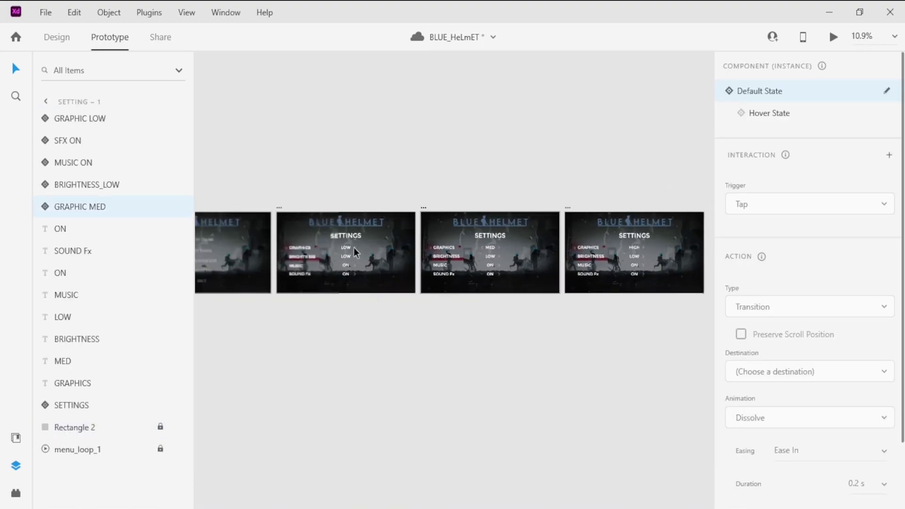
scroll(354, 248, "up", 5)
- Preview the prototype from the SETTING artboard, switching GRAPHICS to MED and on to HIGH
left_click(392, 114)
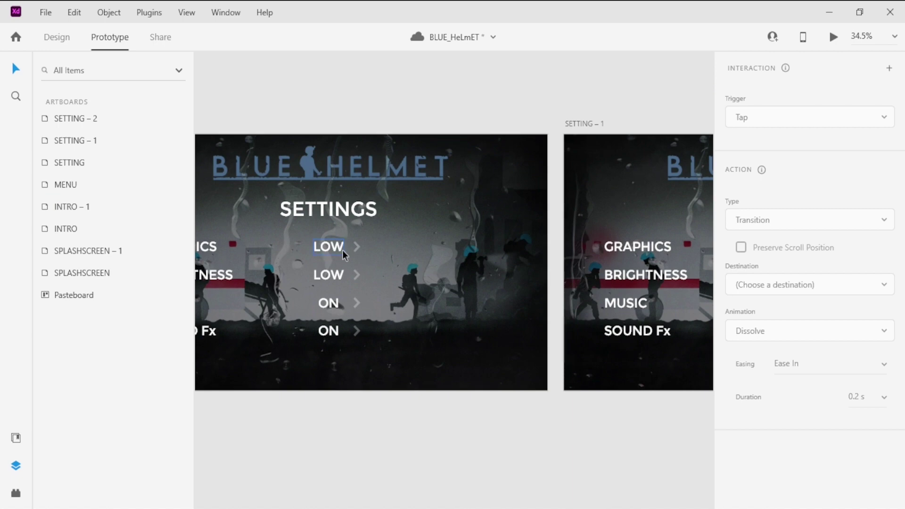
scroll(400, 253, "down", 3)
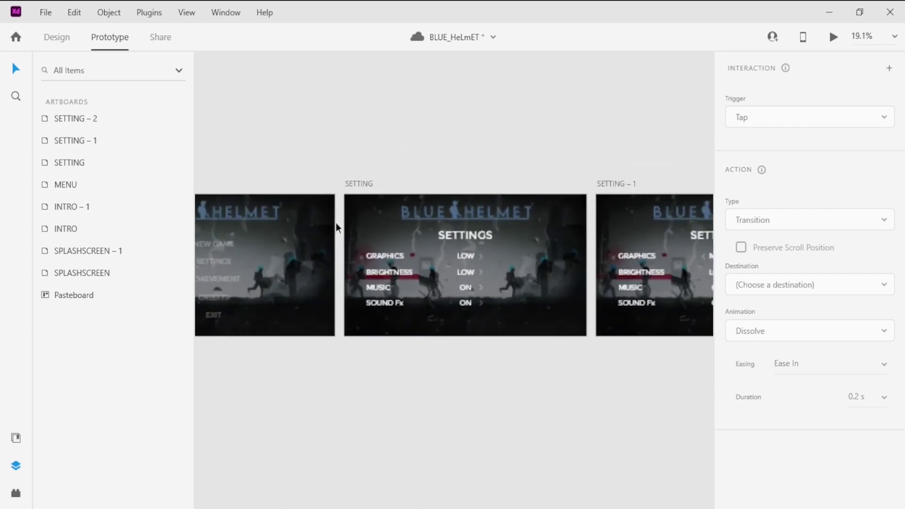
scroll(336, 223, "up", 3)
left_click(378, 161)
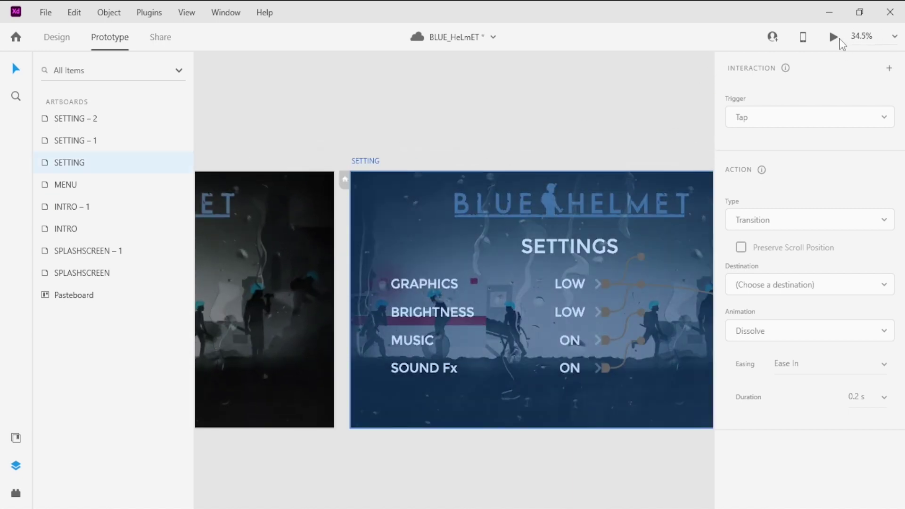
key("ctrl+Return")
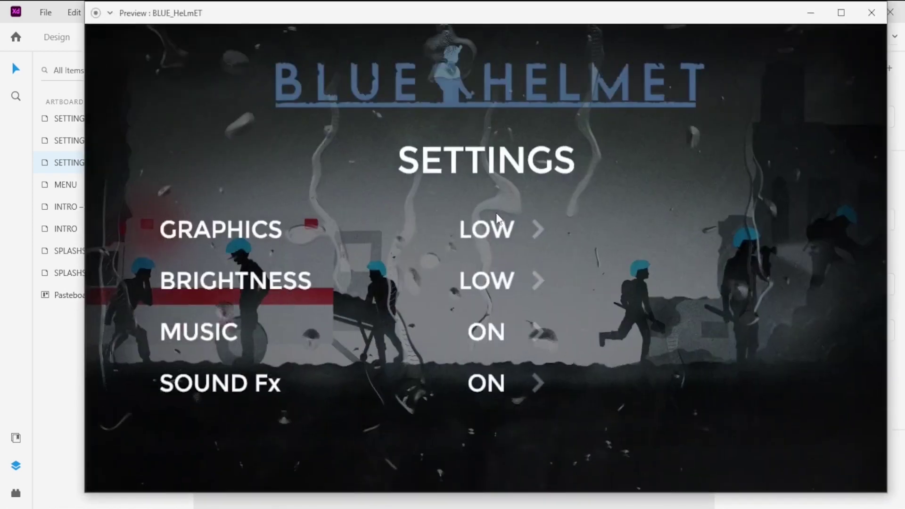
left_click(539, 230)
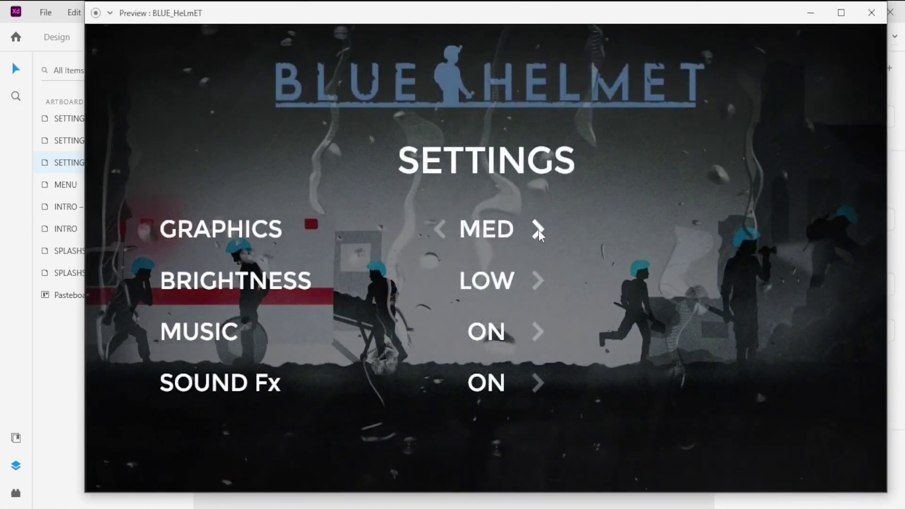
left_click(538, 230)
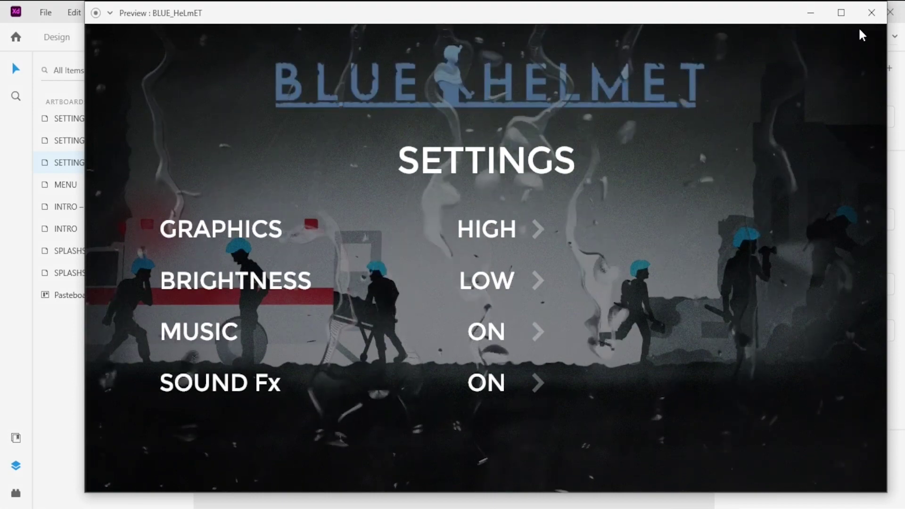
left_click(870, 13)
- Duplicate the GRAPHICS arrow on SETTING – 2 and place the copy left of HIGH at X 829, with its rotation at 0°
scroll(527, 135, "right", 15)
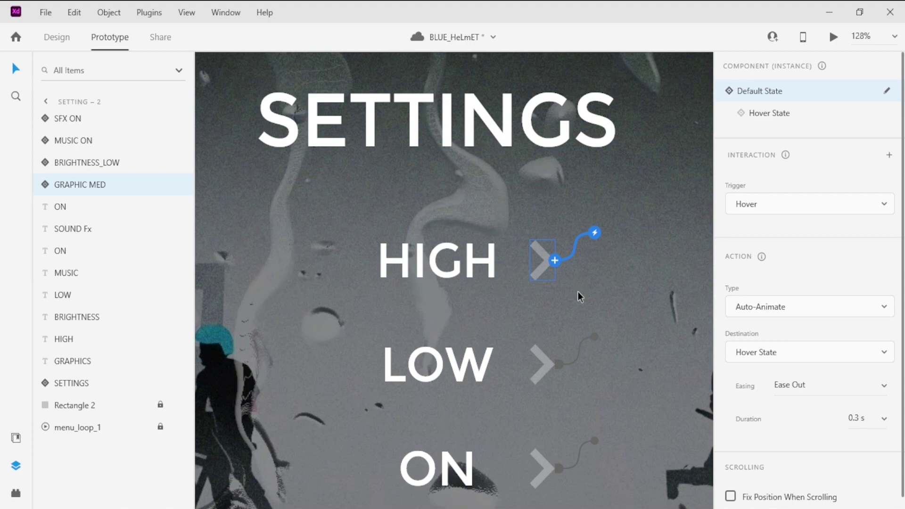
key("ctrl+v")
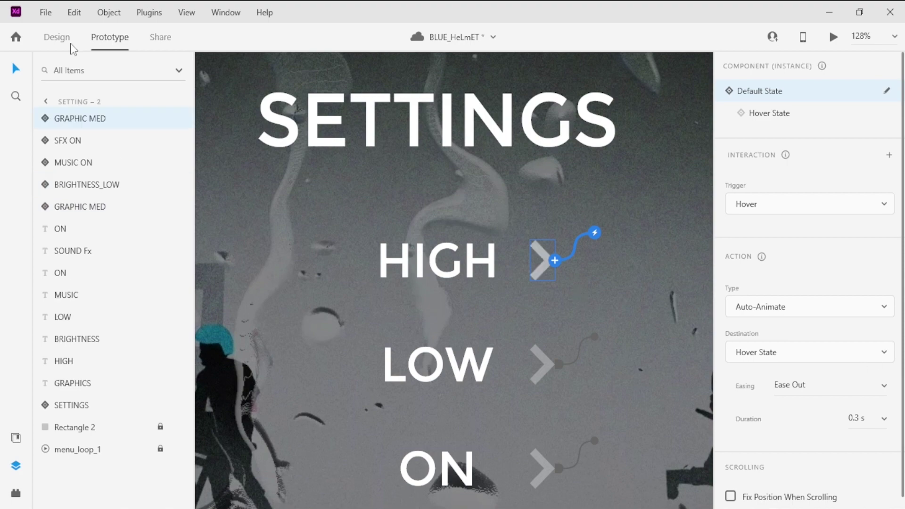
left_click(62, 39)
key("shift+Left")
key("shift+Left")
key("shift+Left")
key("shift+Left")
key("shift+Left")
key("shift+Left")
key("shift+Left")
key("shift+Left")
key("shift+Left")
key("shift+Left")
key("shift+Left")
key("shift+Left")
key("shift+Left")
key("shift+Left")
key("shift+Left")
key("shift+Left")
key("shift+Left")
key("shift+Left")
key("shift+Left")
key("shift+Left")
key("Left")
key("Left")
key("Left")
key("Left")
key("Left")
key("Left")
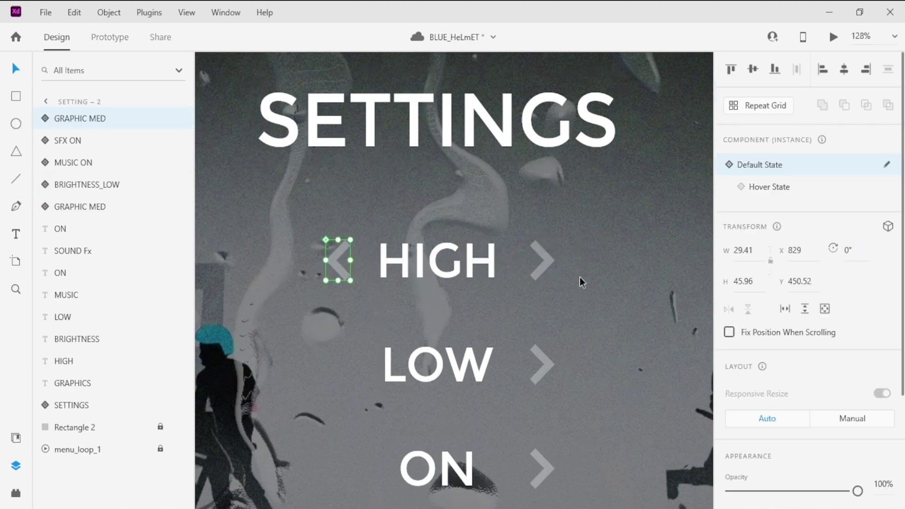
- Delete the left-pointing arrow beside HIGH on SETTING – 2
left_click(448, 281)
scroll(449, 281, "down", 5)
scroll(388, 283, "up", 2)
left_click(462, 279)
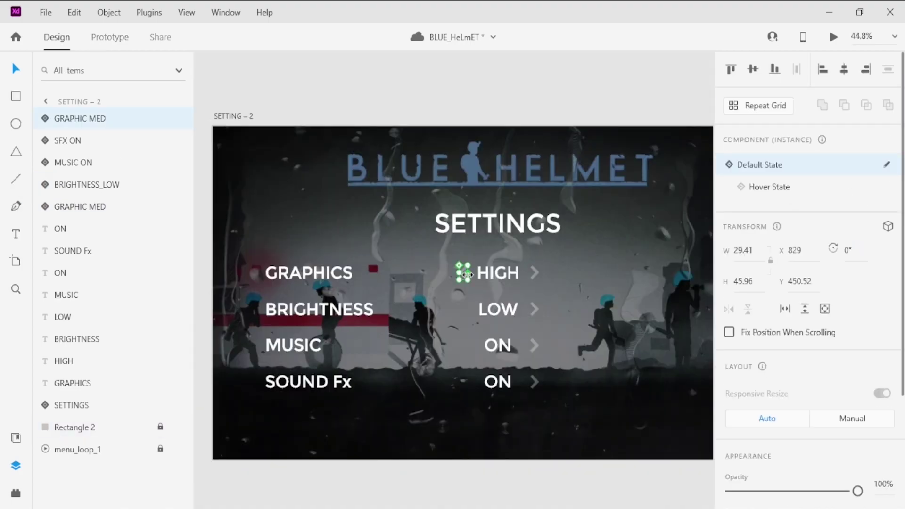
key("Delete")
scroll(487, 287, "down", 4)
scroll(269, 284, "up", 4)
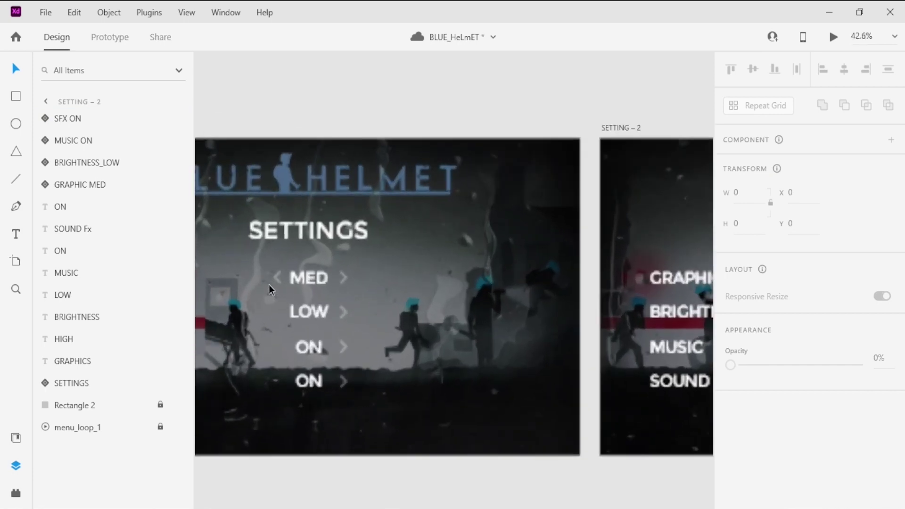
- Paste the left-pointing arrow beside HIGH on SETTING – 2 and rename it GRAPHIC MED
key("ctrl+v")
scroll(544, 254, "down", 4)
scroll(544, 254, "up", 5)
double_click(104, 118)
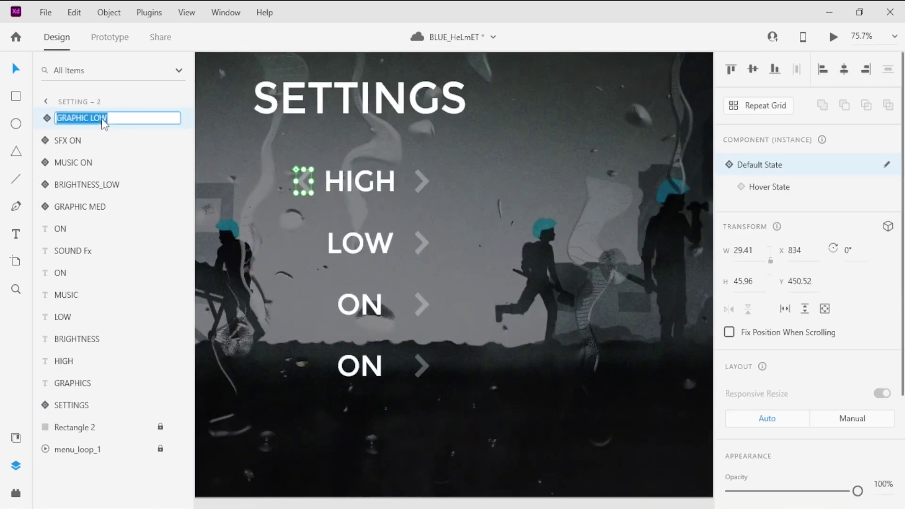
left_click_drag(87, 118, 113, 118)
type("MED")
key("Return")
left_click(291, 238)
- Link the left-pointing GRAPHICS arrow on SETTING – 2 to the SETTING – 1 artboard in the prototype
left_click_drag(301, 182, 687, 233)
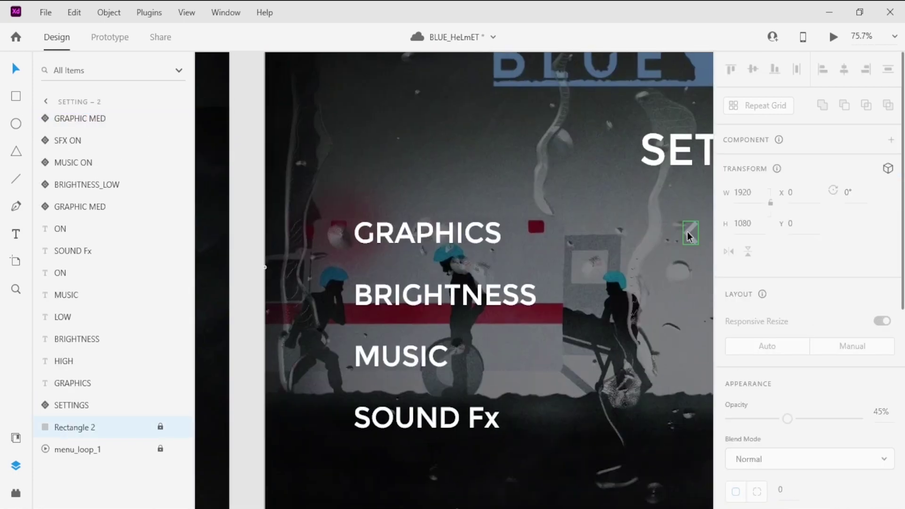
left_click(688, 233)
key("ctrl+Tab")
scroll(555, 245, "down", 7)
left_click_drag(234, 259, 421, 261)
left_click(458, 143)
- Preview the prototype from the SETTING artboard, testing both GRAPHICS arrows between MED and HIGH, and close the preview
scroll(309, 255, "up", 5)
scroll(455, 278, "down", 5)
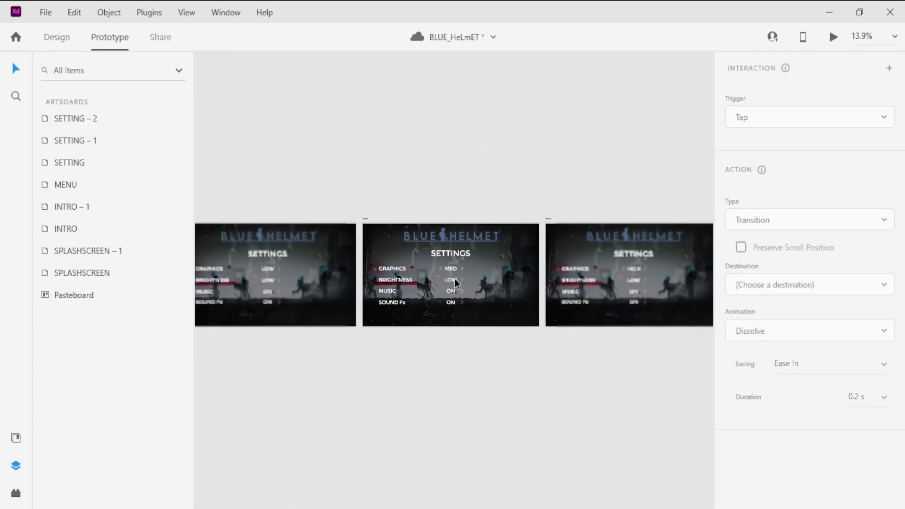
scroll(227, 242, "up", 3)
left_click(231, 204)
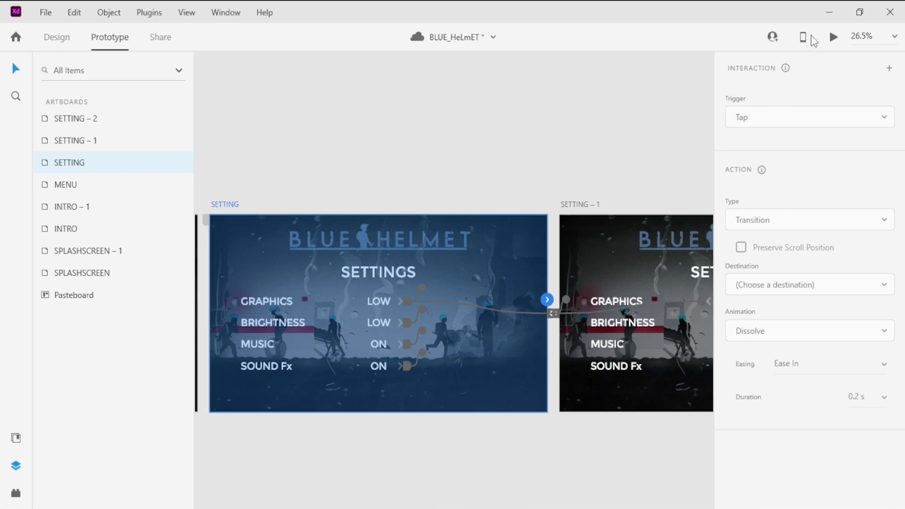
left_click(832, 36)
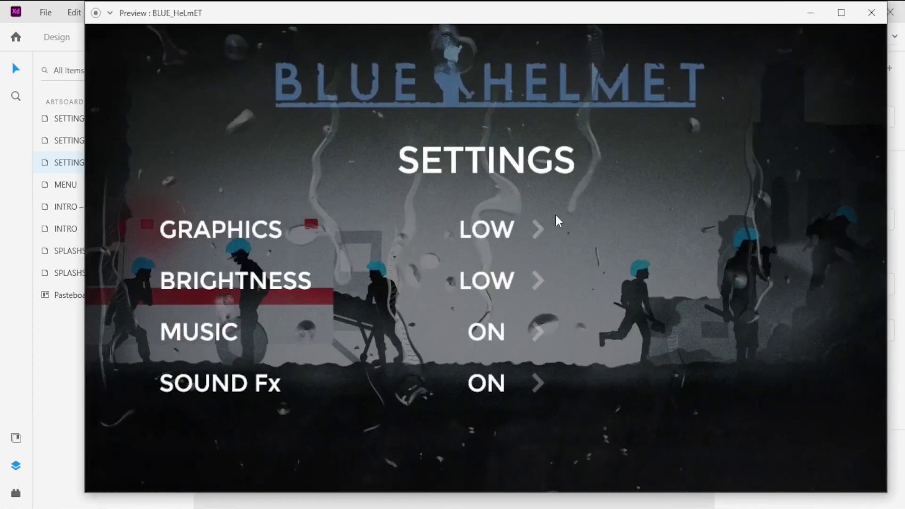
left_click(537, 231)
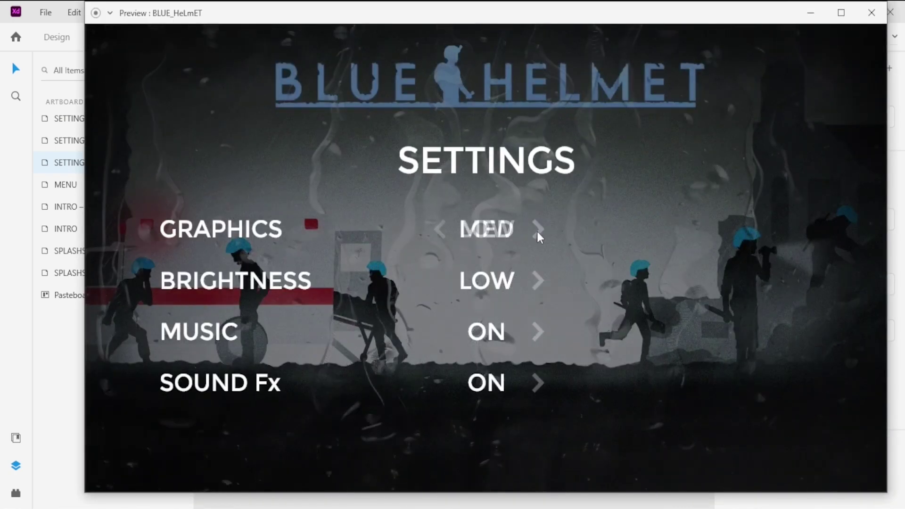
left_click(438, 231)
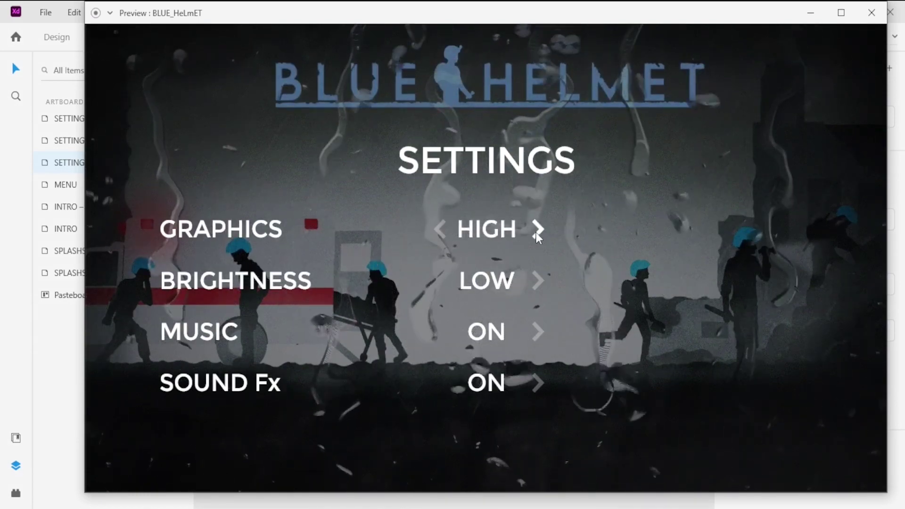
left_click(441, 230)
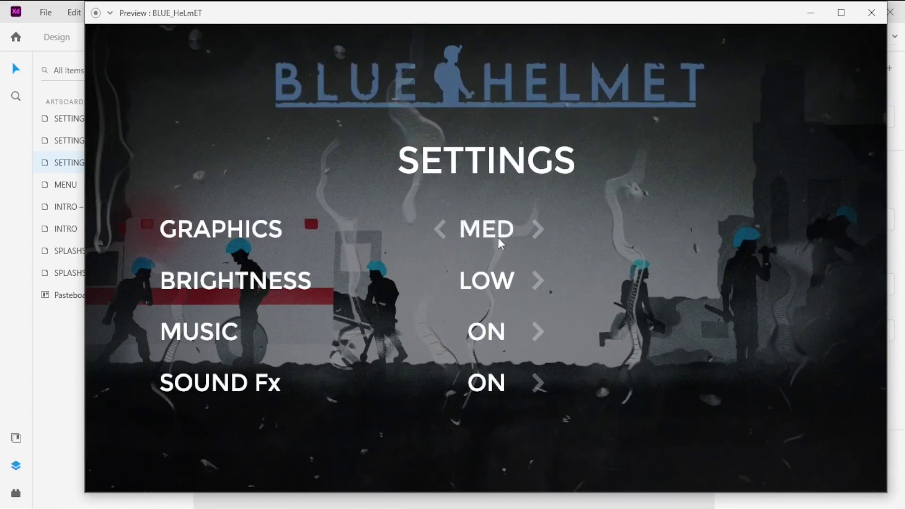
left_click(441, 229)
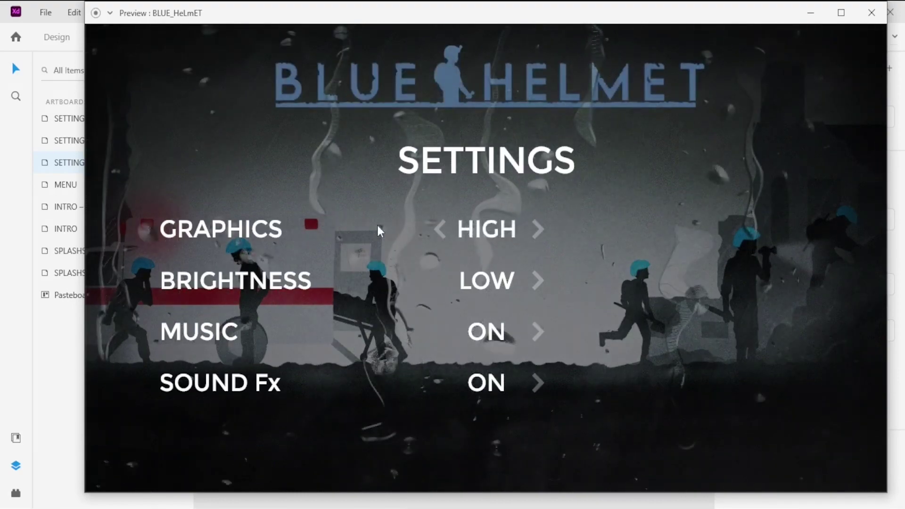
left_click(440, 227)
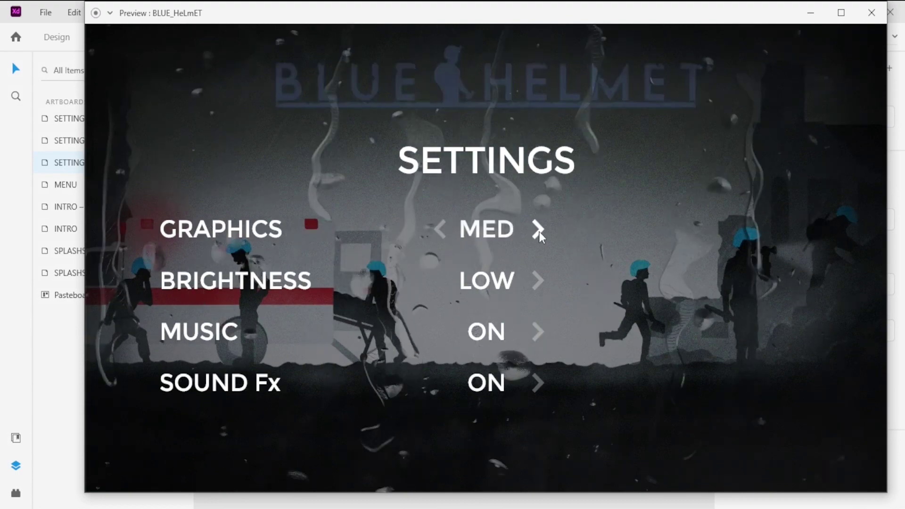
left_click(539, 231)
left_click(871, 13)
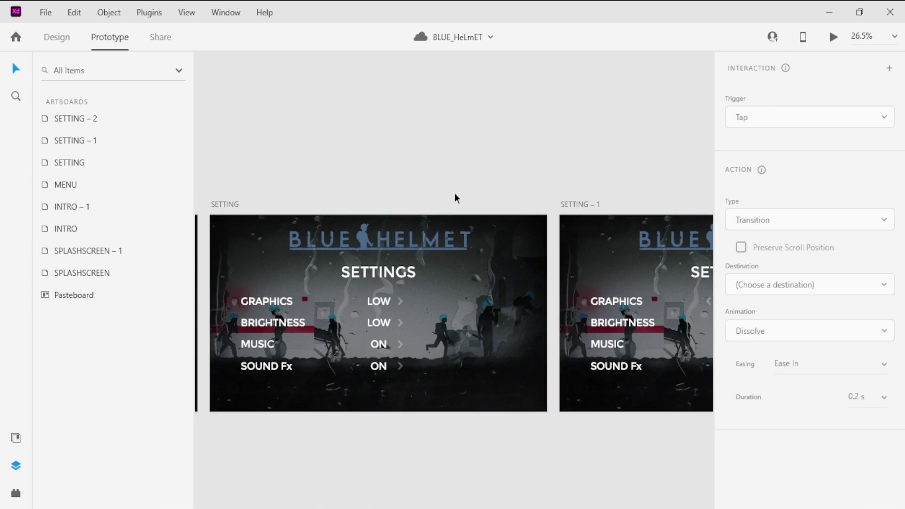
- Look over the linked artboards and examine the MENU artboard's NEW GAME, SETTINGS, ACHIEVEMENT, CREDITS and EXIT entries
scroll(454, 194, "down", 5)
scroll(446, 248, "down", 3)
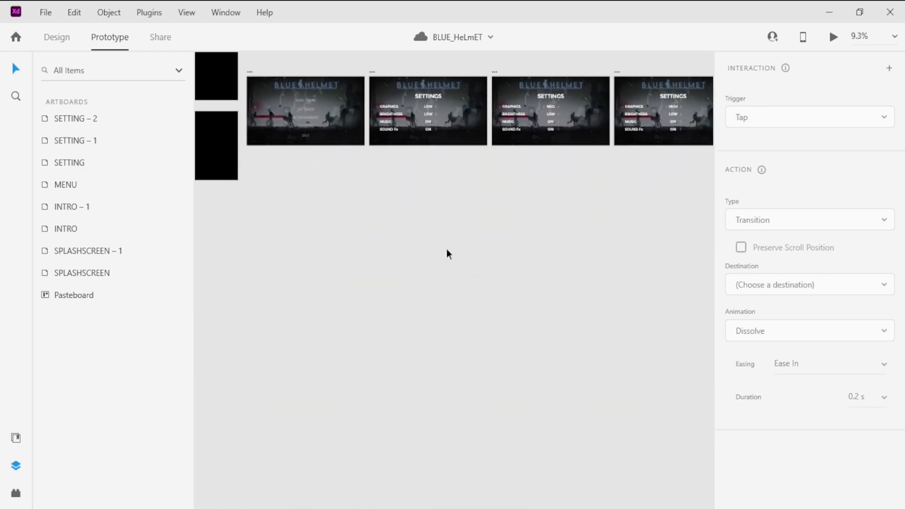
scroll(446, 249, "up", 2)
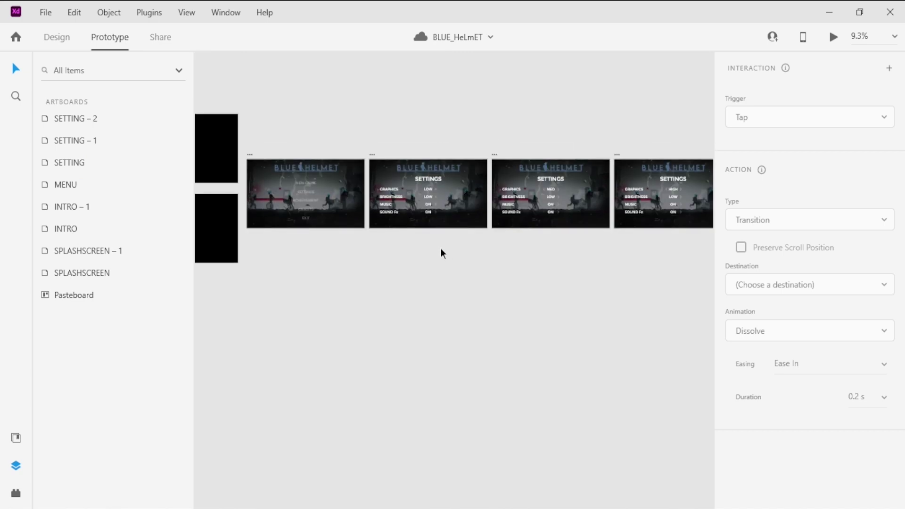
scroll(283, 195, "up", 10)
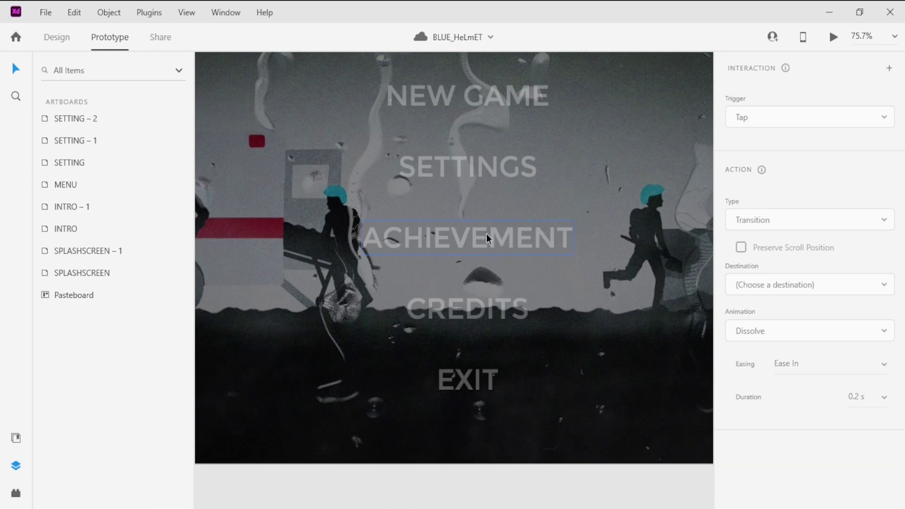
scroll(504, 330, "up", 4)
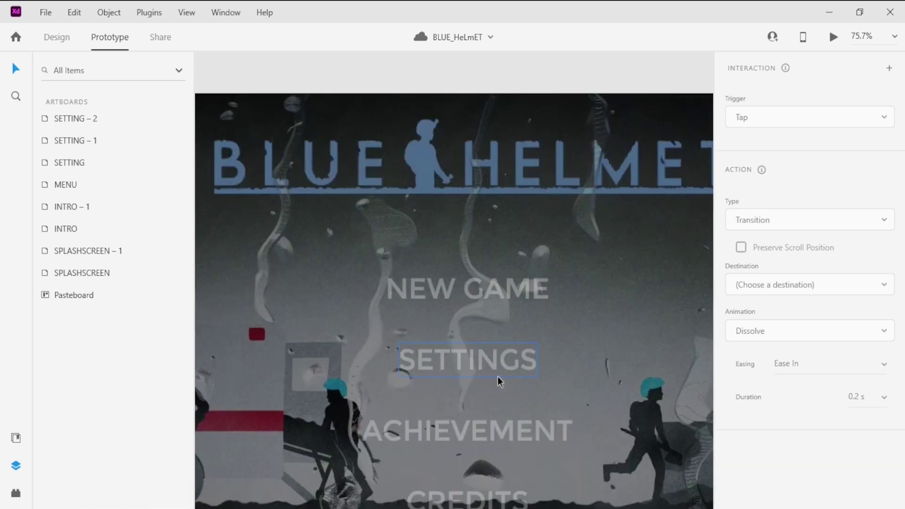
scroll(497, 376, "down", 1)
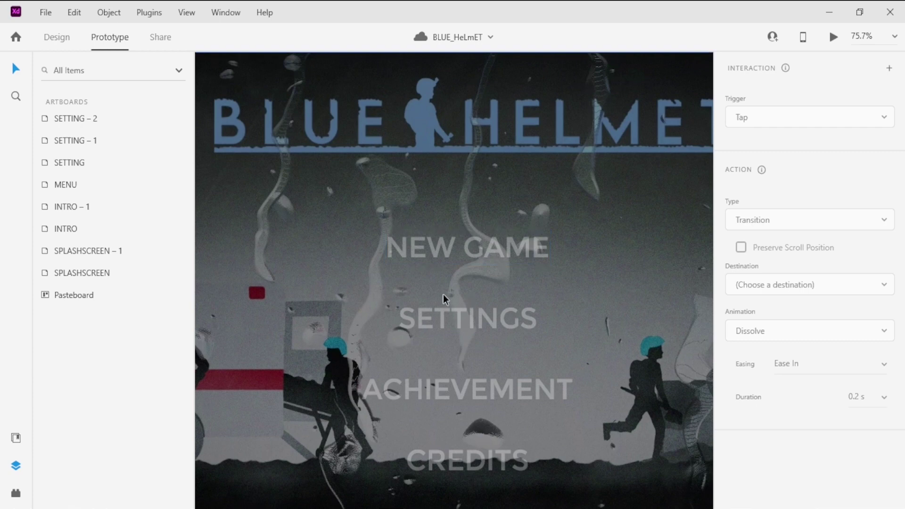
scroll(443, 295, "down", 6)
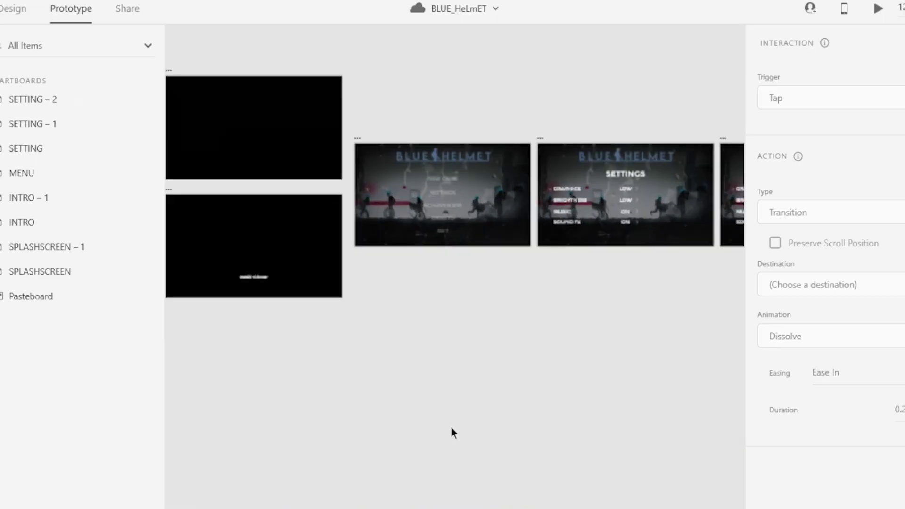